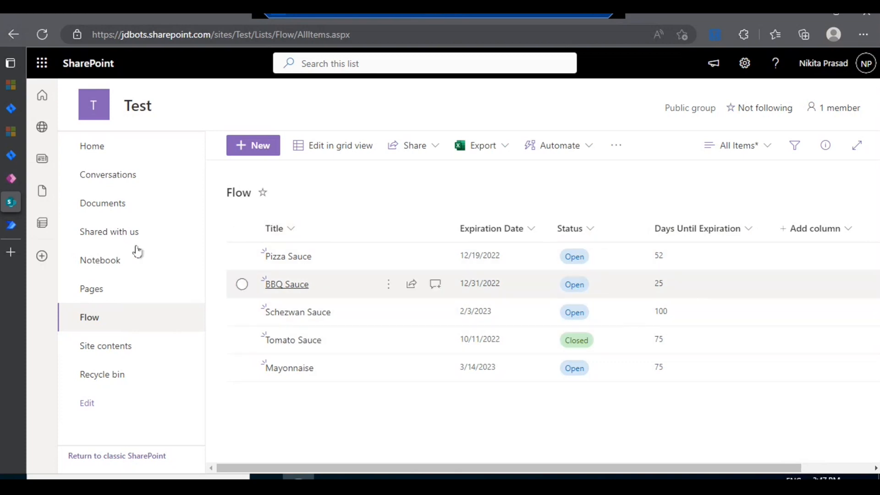
Step: Switch to Power Automate and open the shared scheduled flow Task1 for editing
click(14, 229)
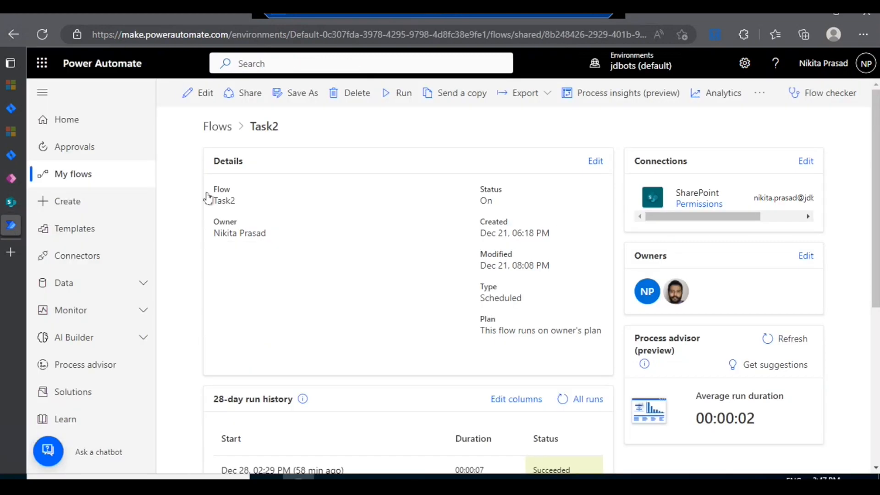
click(93, 175)
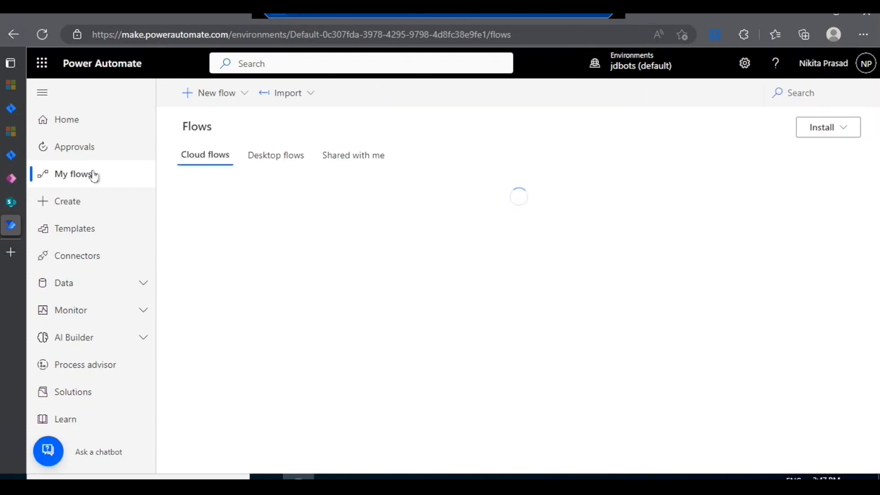
click(348, 155)
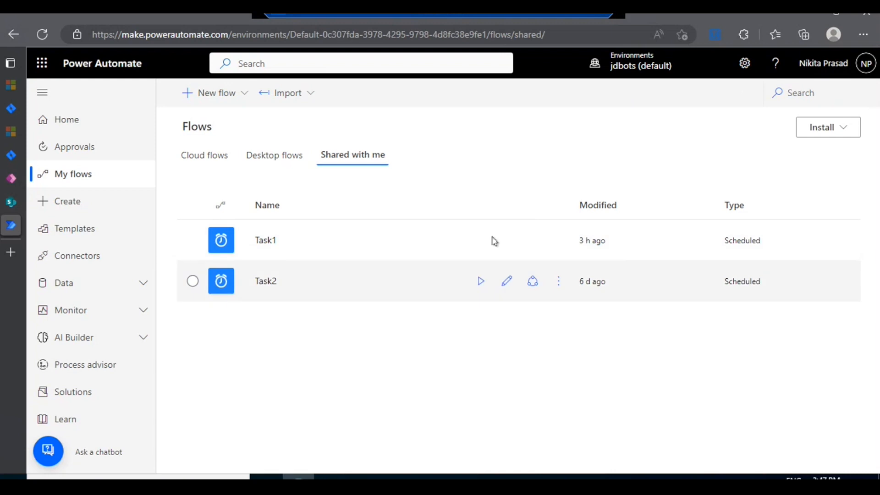
click(511, 243)
click(509, 241)
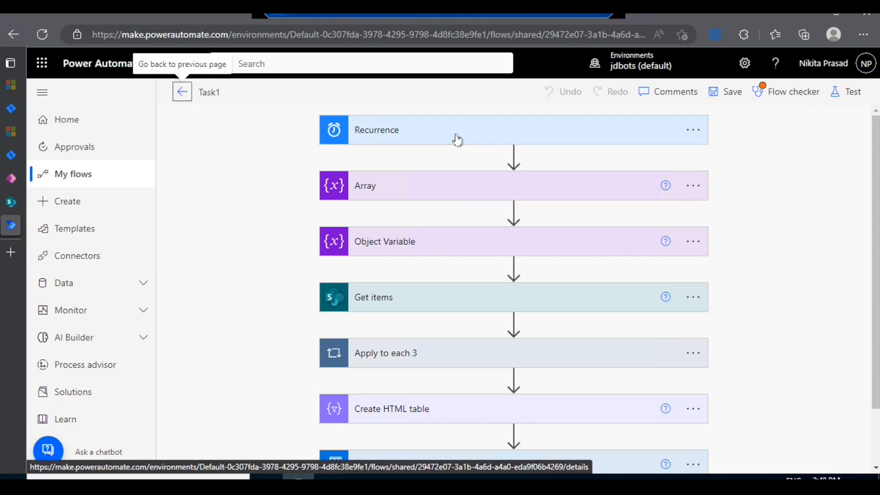
Step: Set the Recurrence trigger's frequency to Day and review its advanced options, such as time zone and start time
mouse_move(472, 157)
click(449, 140)
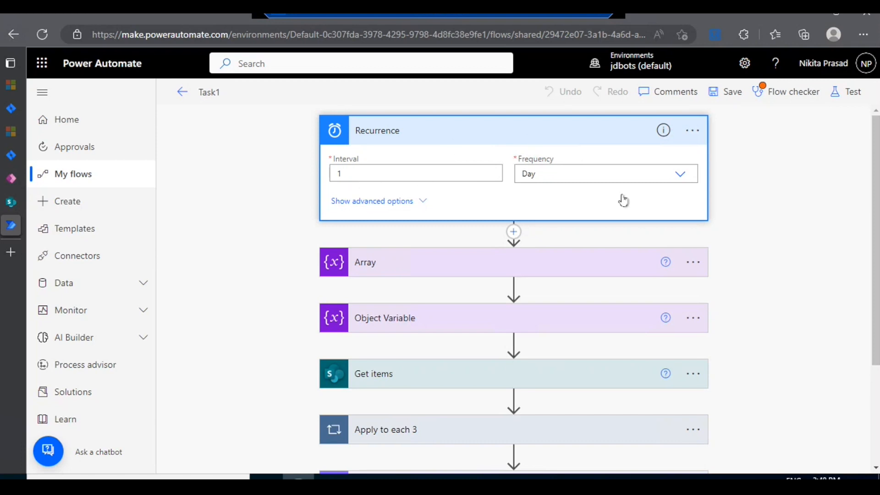
click(685, 174)
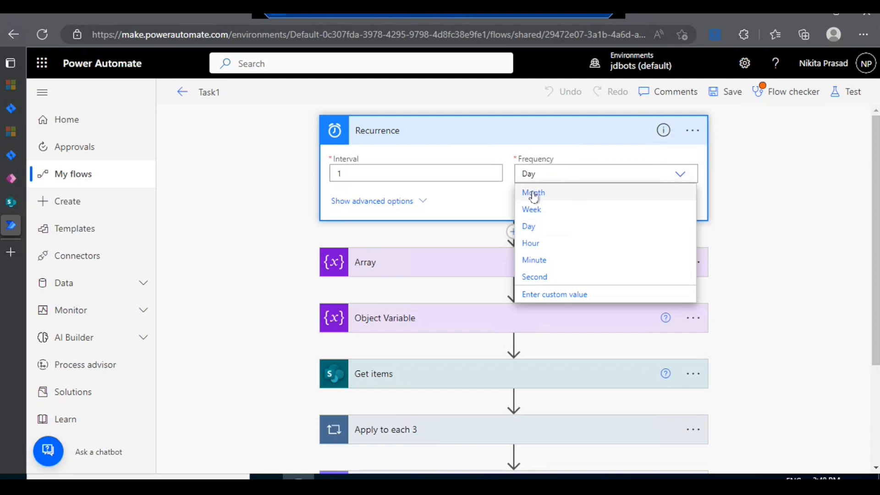
click(540, 227)
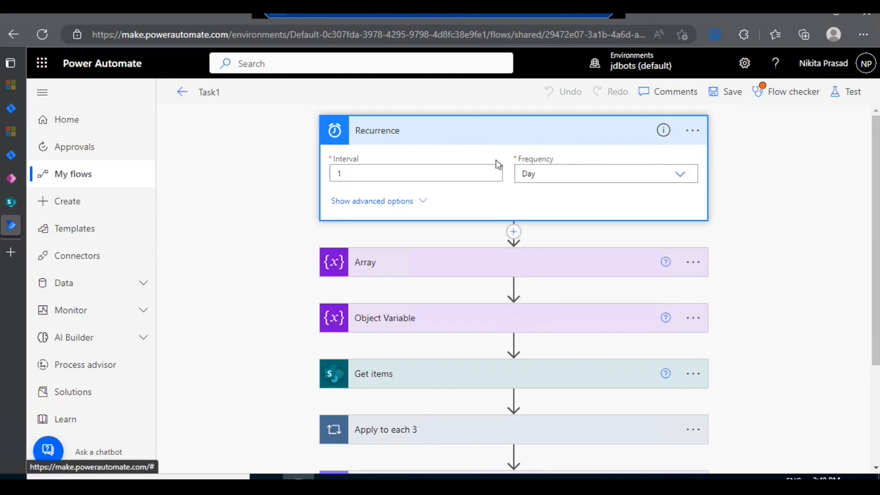
click(384, 203)
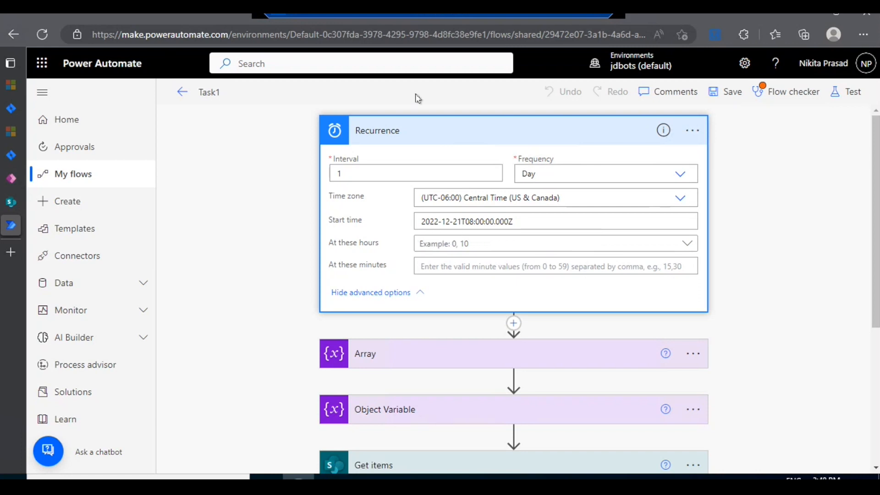
click(418, 130)
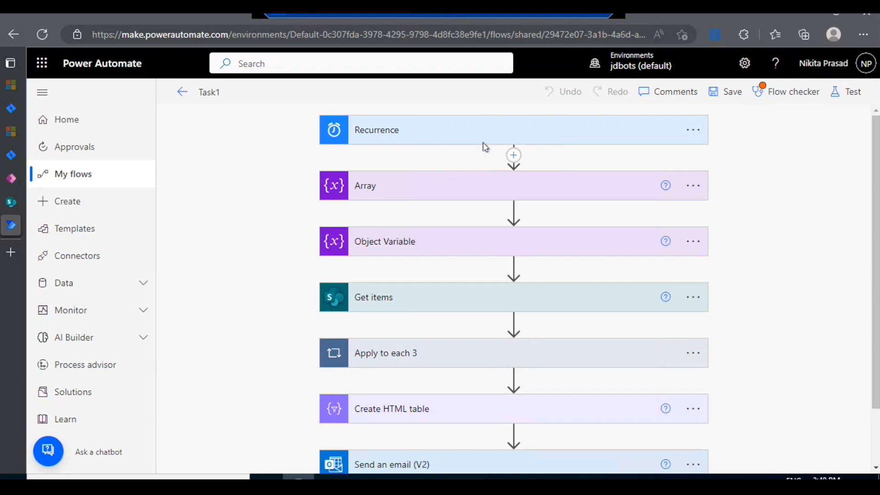
scroll(434, 181, down, 2)
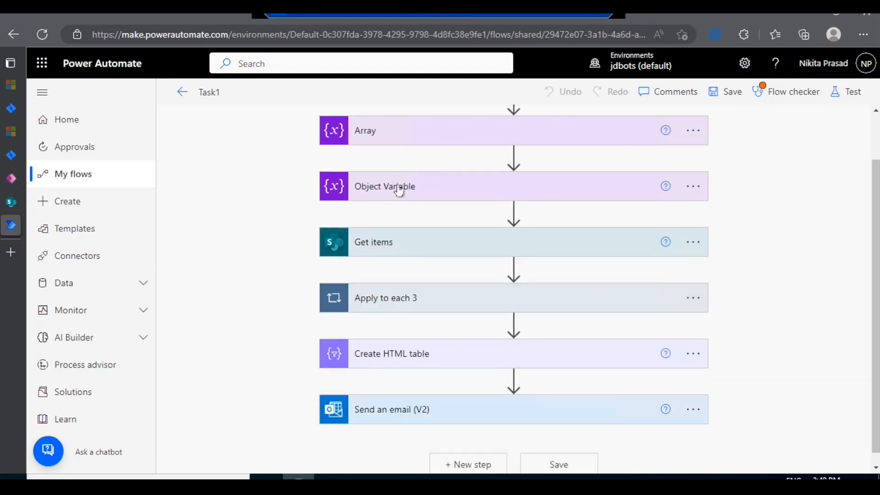
scroll(398, 188, up, 2)
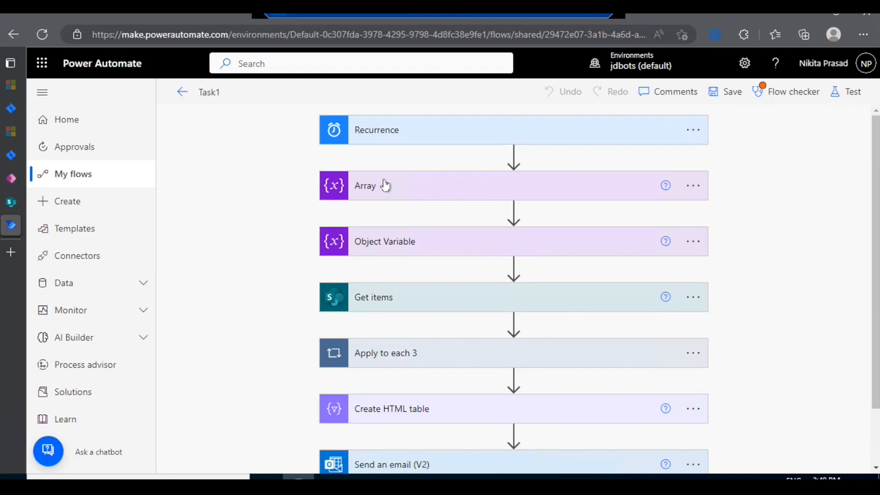
click(514, 155)
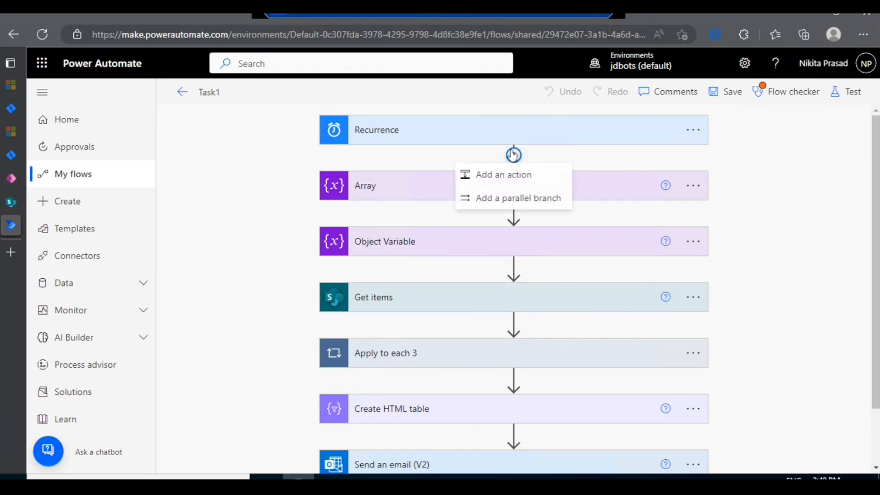
click(510, 185)
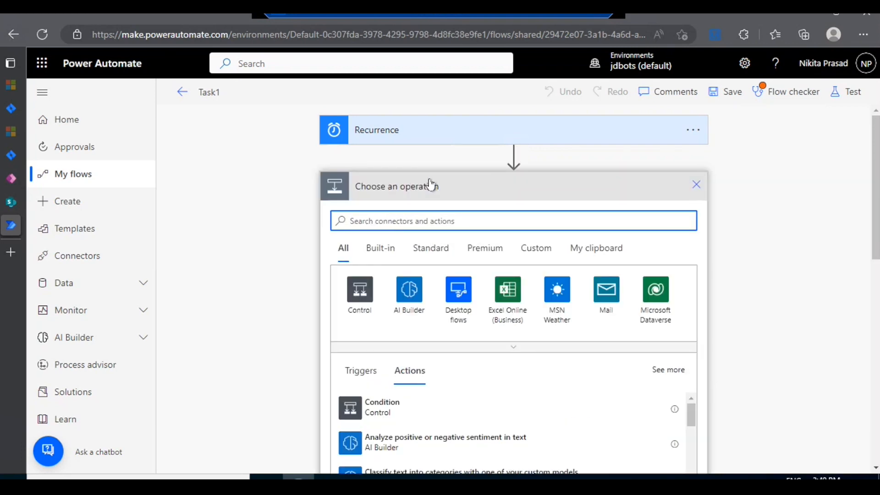
click(453, 183)
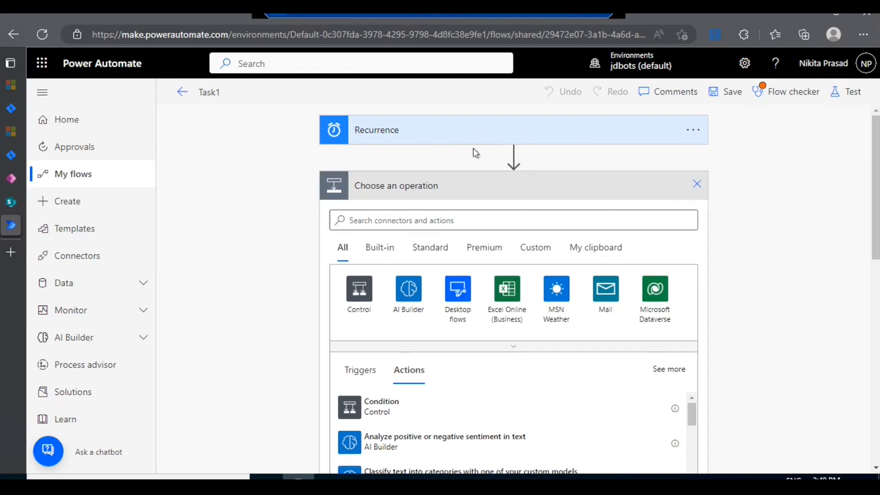
click(694, 186)
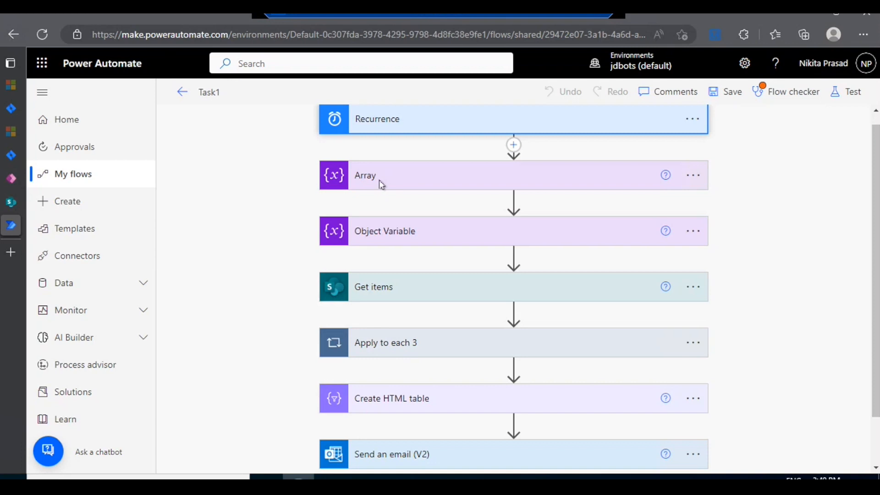
Step: Examine the Array action's variable name and the available variable types
click(376, 183)
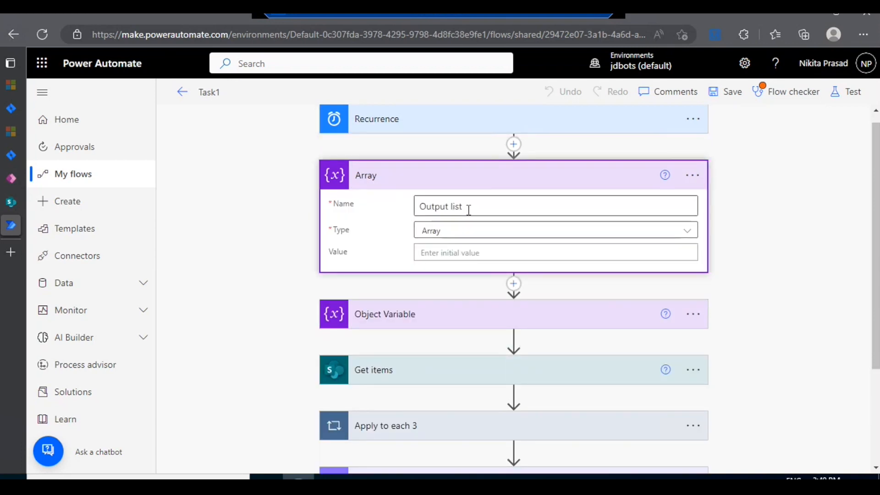
click(455, 236)
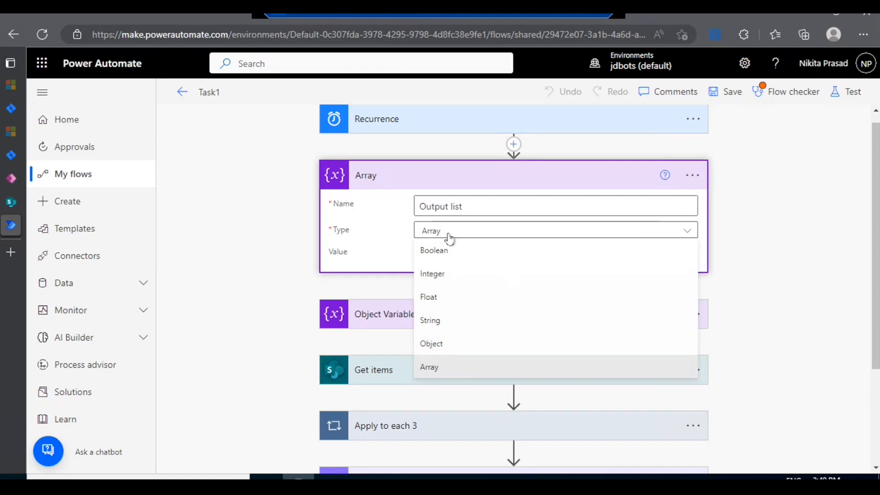
click(433, 183)
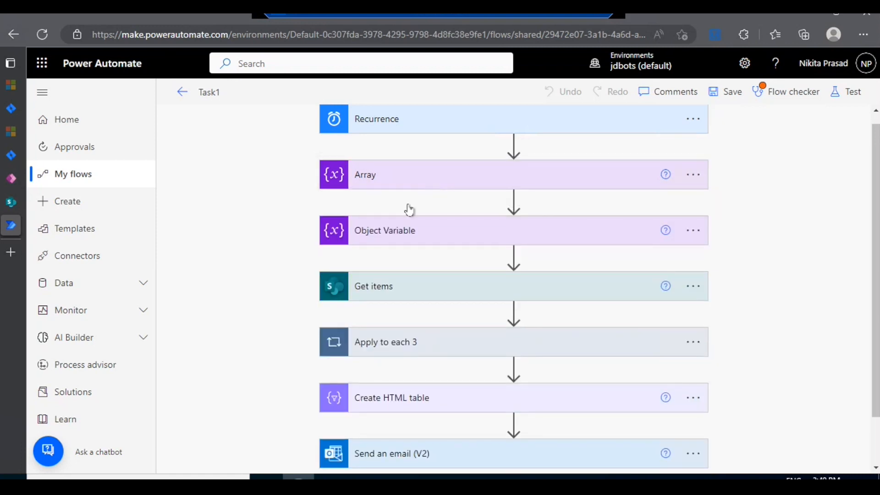
Step: Edit the variable name in the Object Variable action by entering "T"
click(402, 230)
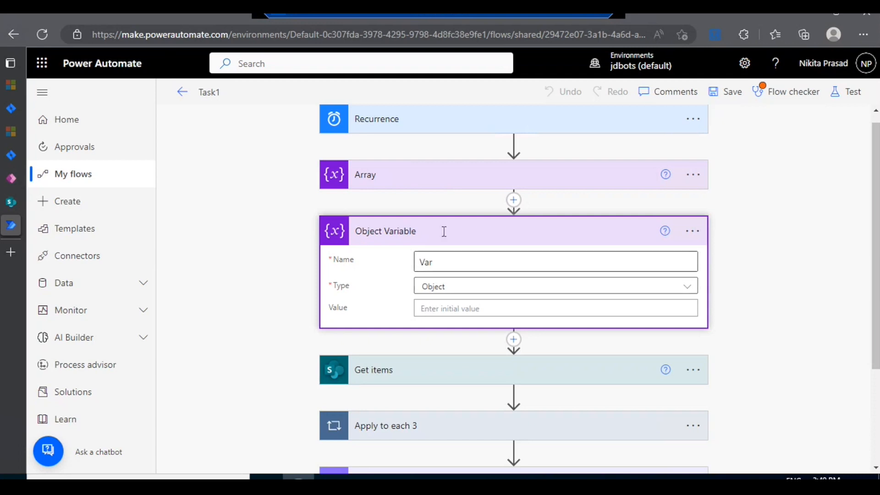
double_click(418, 263)
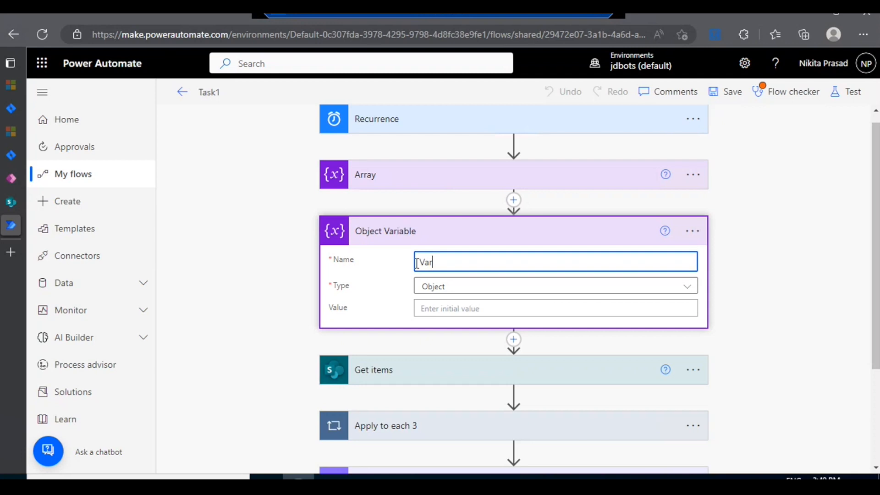
text(T)
click(451, 232)
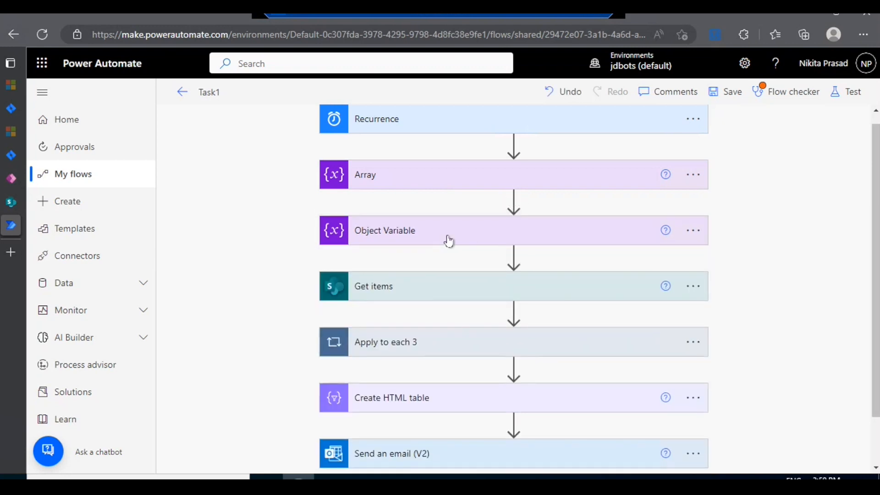
scroll(449, 239, down, 1)
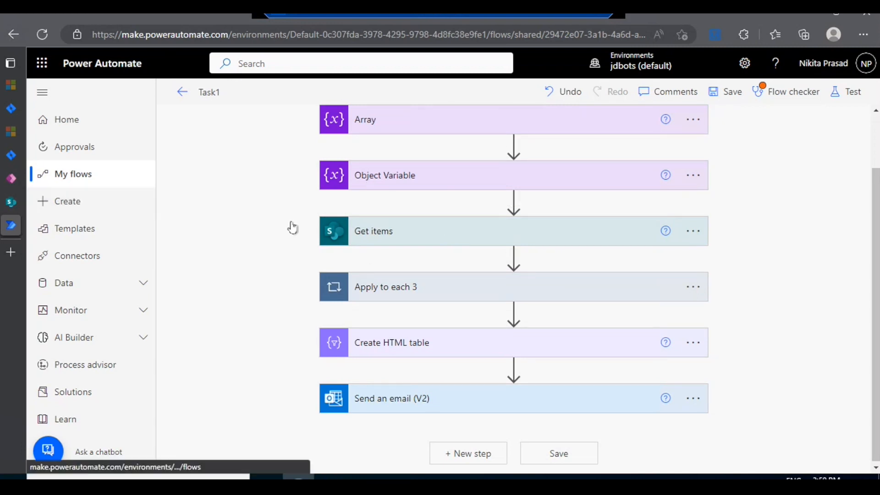
click(416, 244)
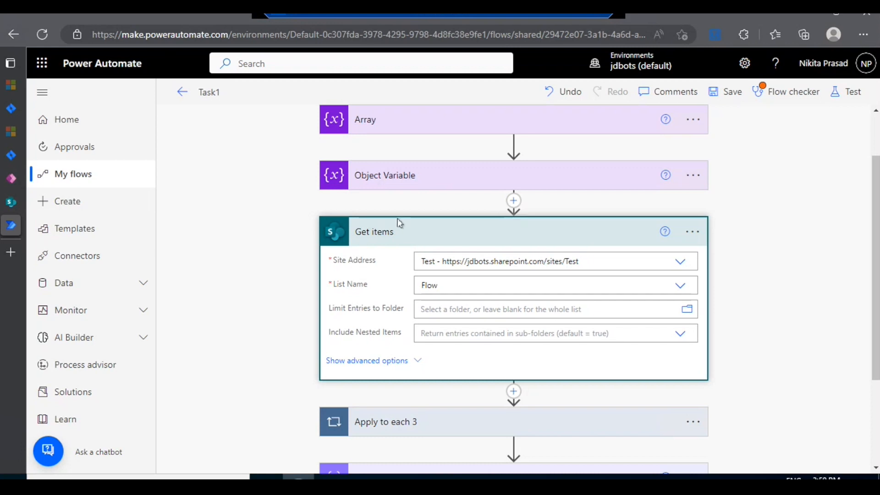
click(512, 202)
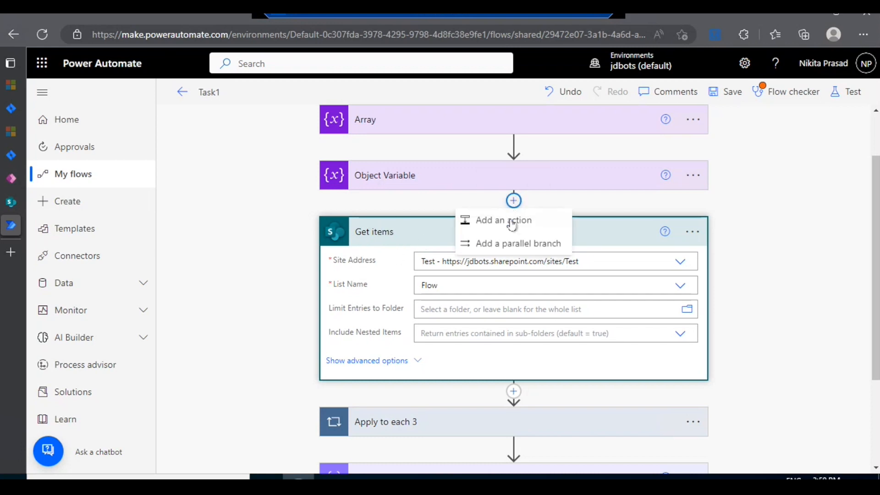
click(485, 220)
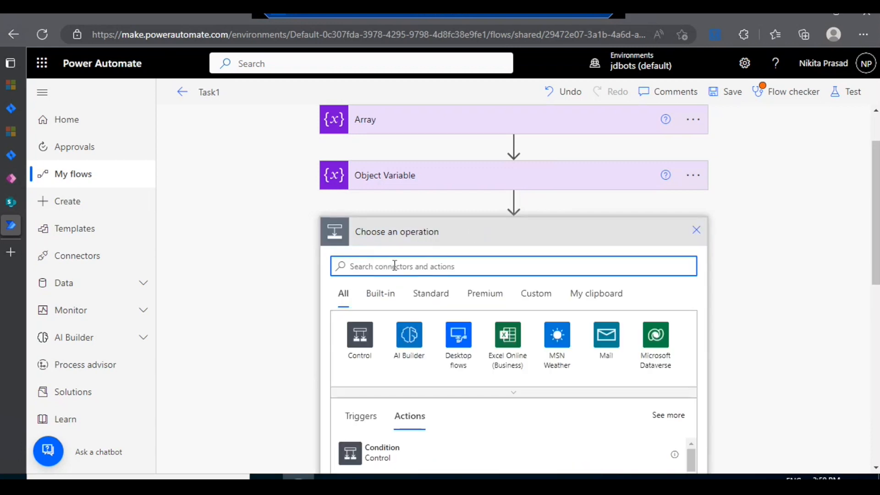
text(s)
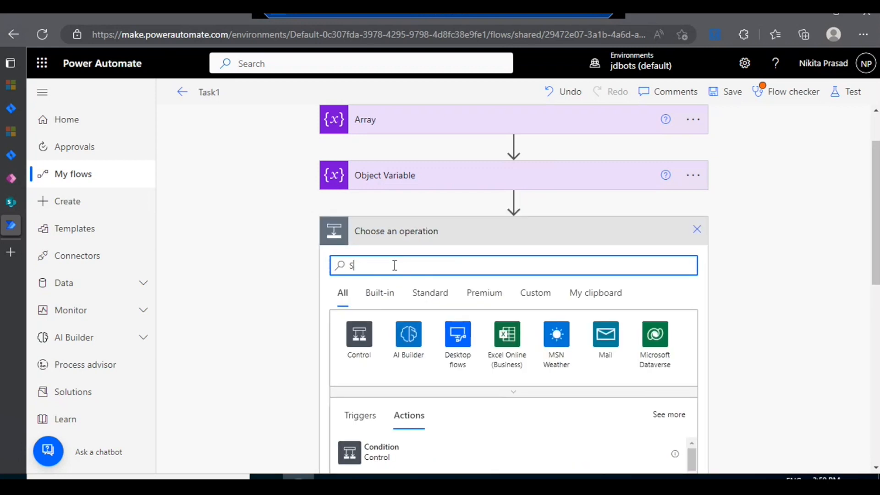
text(harepoint)
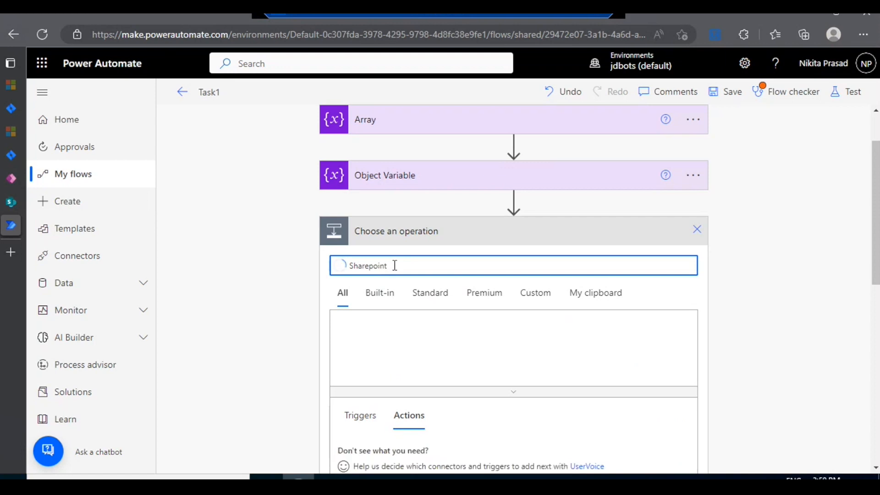
scroll(472, 383, down, 1)
scroll(444, 344, down, 1)
click(357, 226)
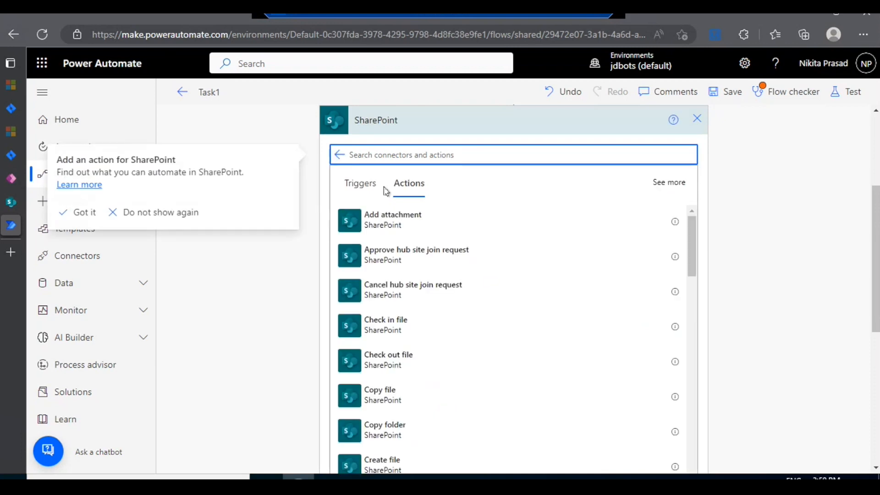
text(get )
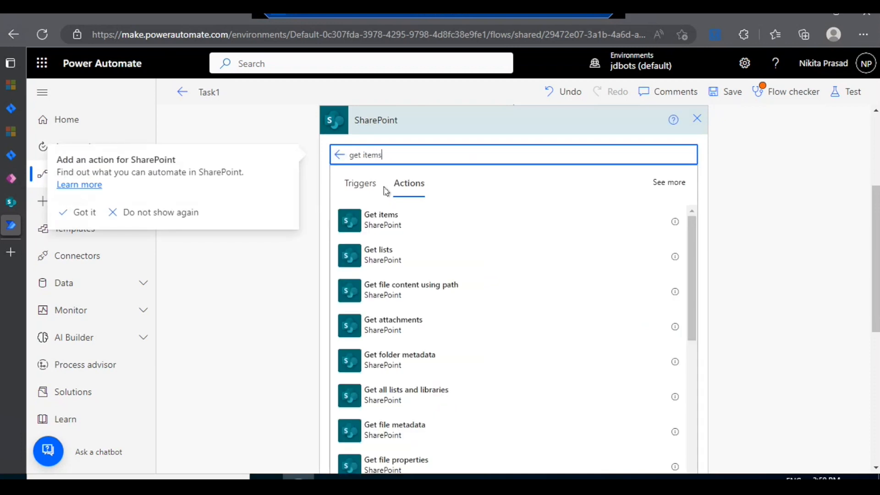
text(items)
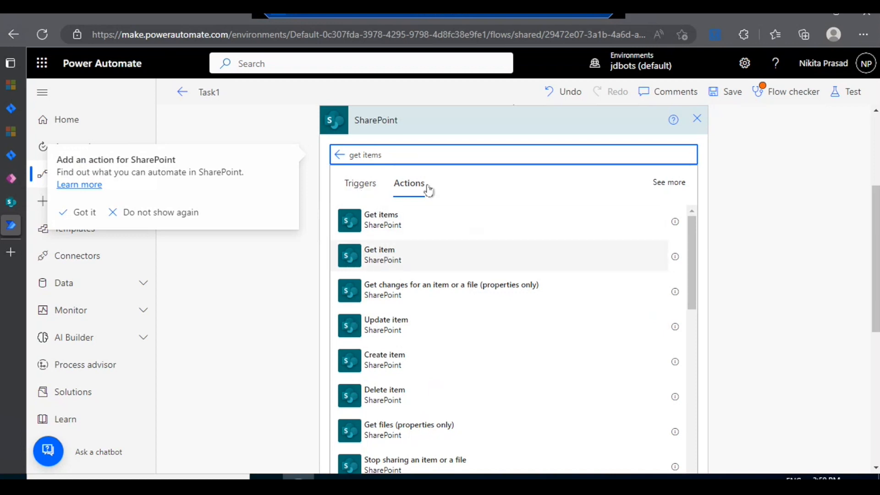
click(691, 125)
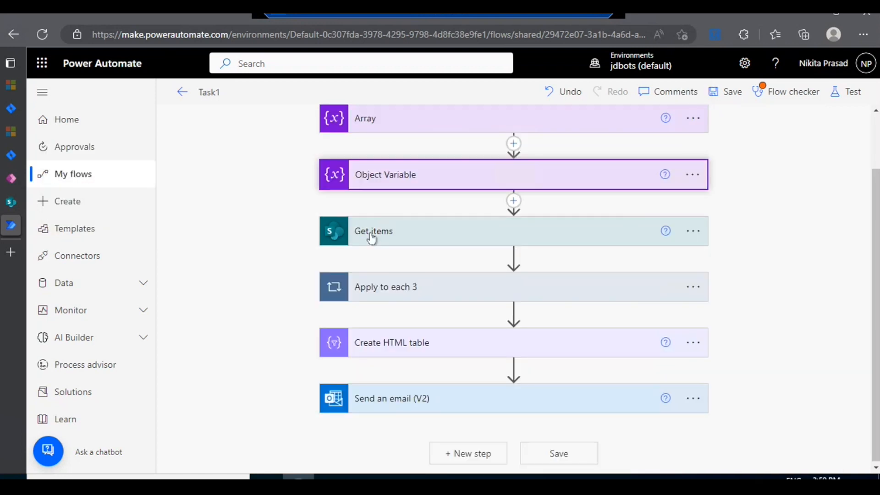
Step: Select the Test site address in the Get items action and check the available choices for its list name
click(371, 236)
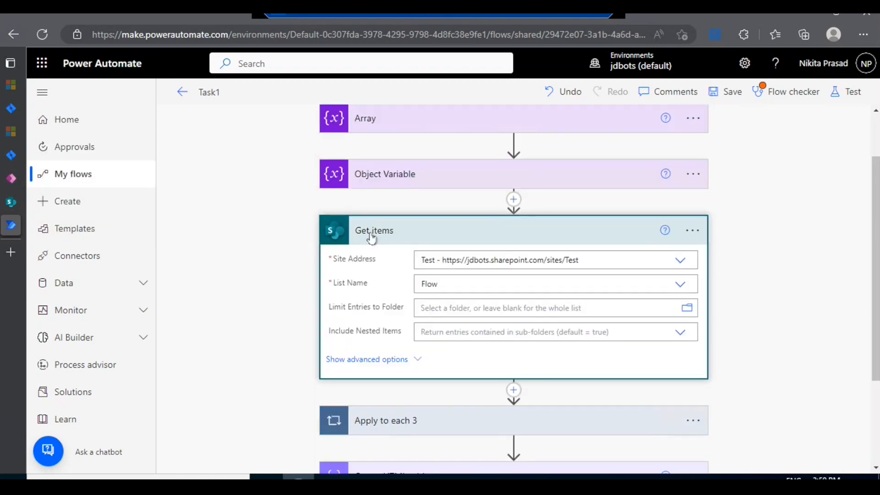
click(680, 261)
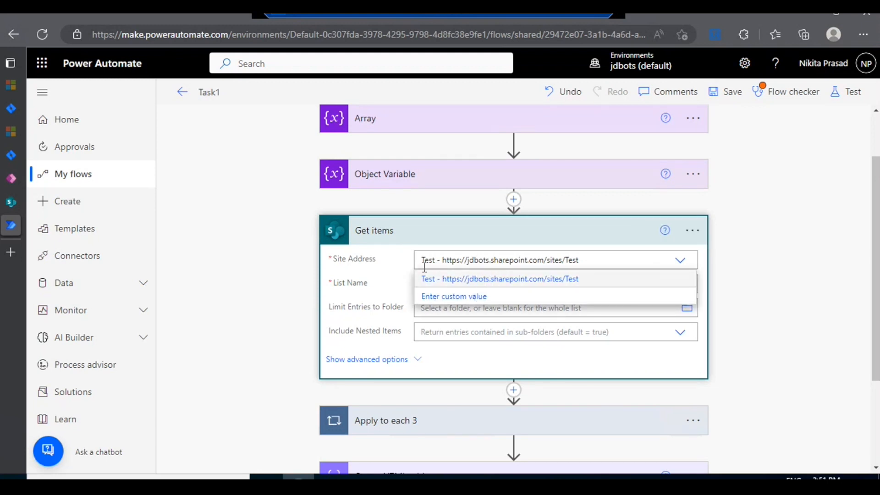
click(483, 278)
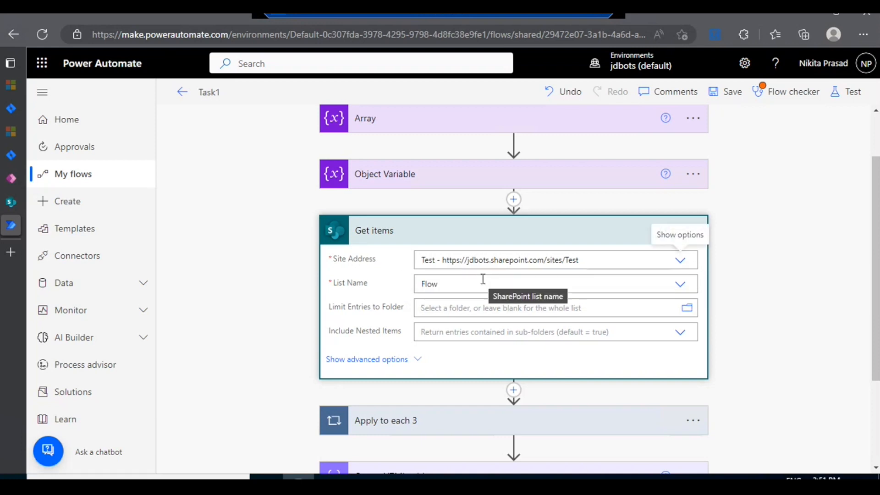
click(680, 285)
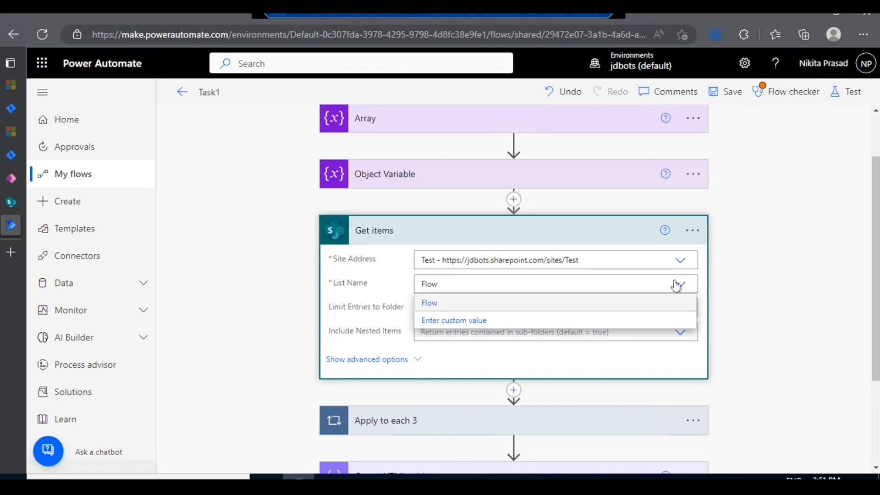
click(677, 285)
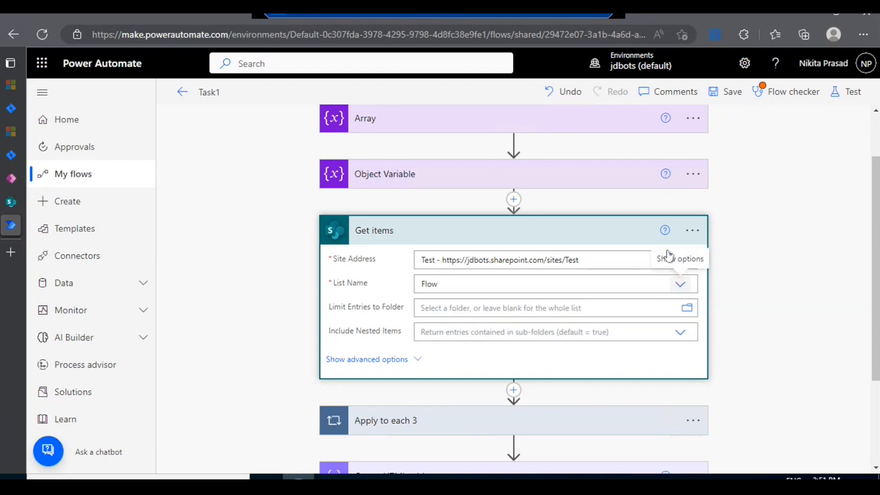
click(418, 243)
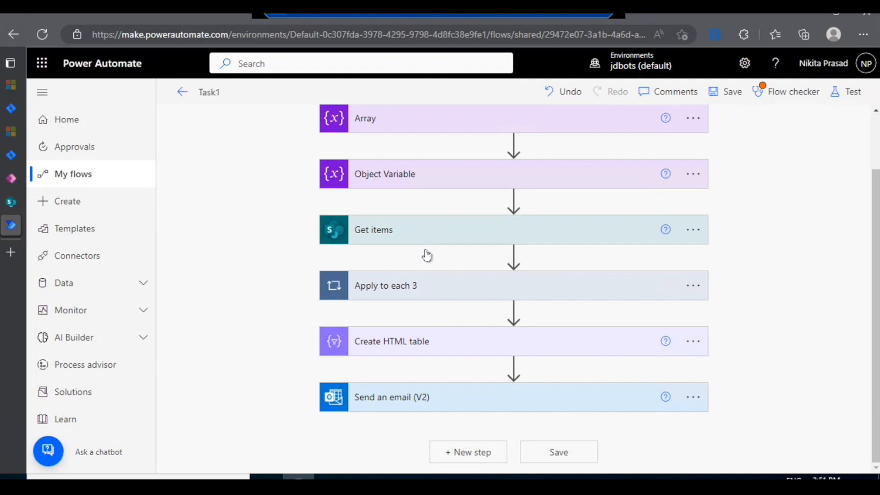
Step: Expand Apply to each 3 and examine the dynamic content available for its input from previous steps
click(430, 284)
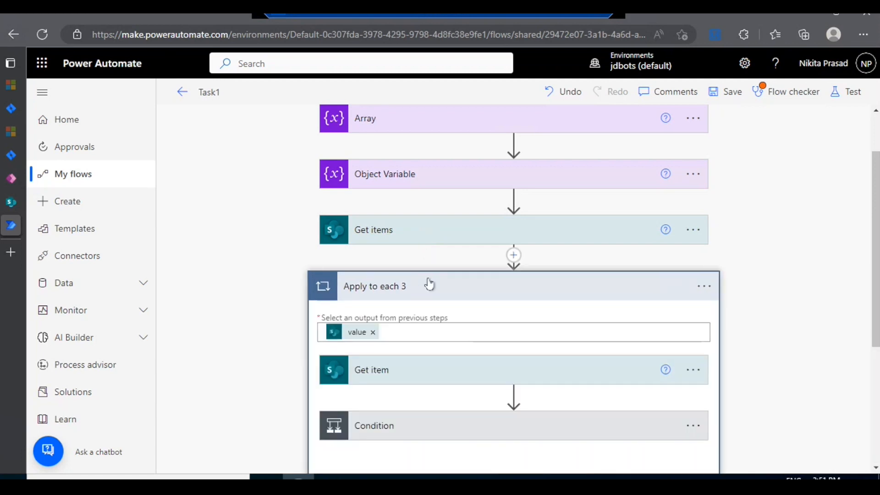
scroll(429, 285, down, 1)
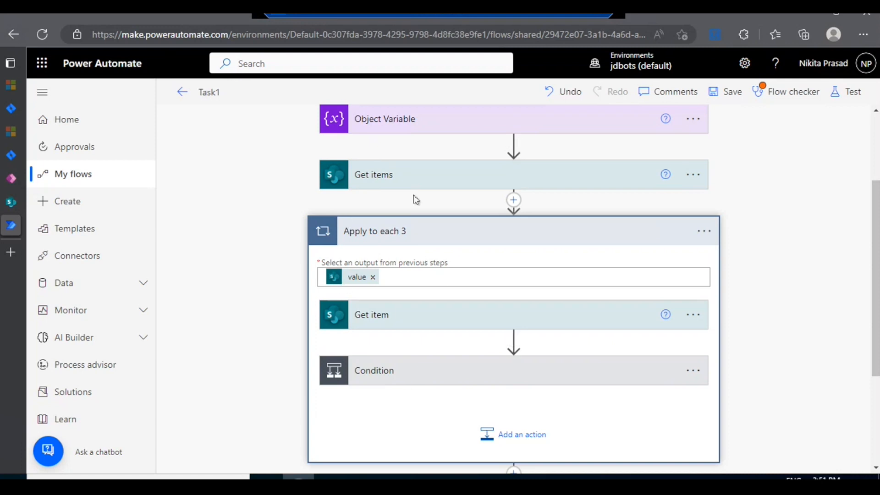
click(412, 272)
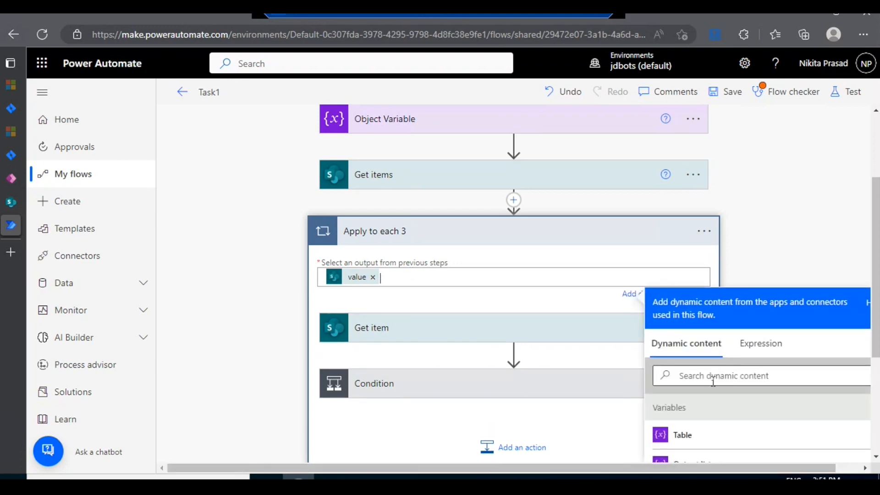
scroll(642, 348, down, 4)
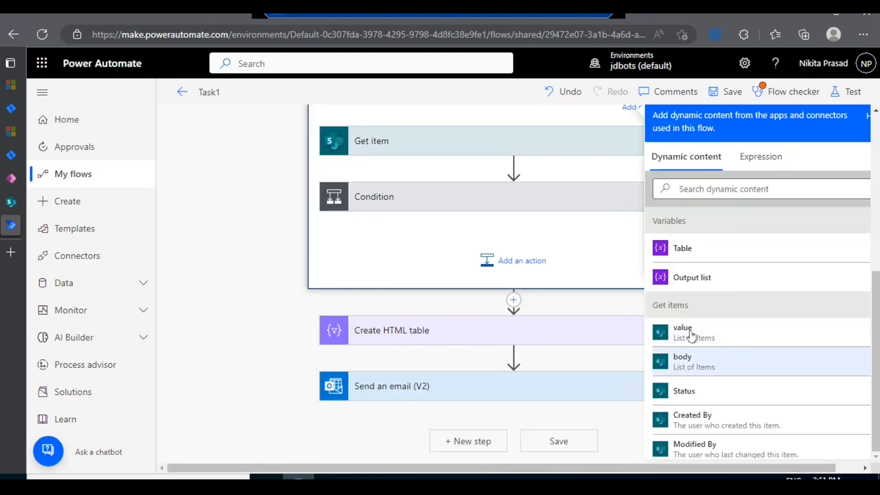
scroll(429, 271, up, 3)
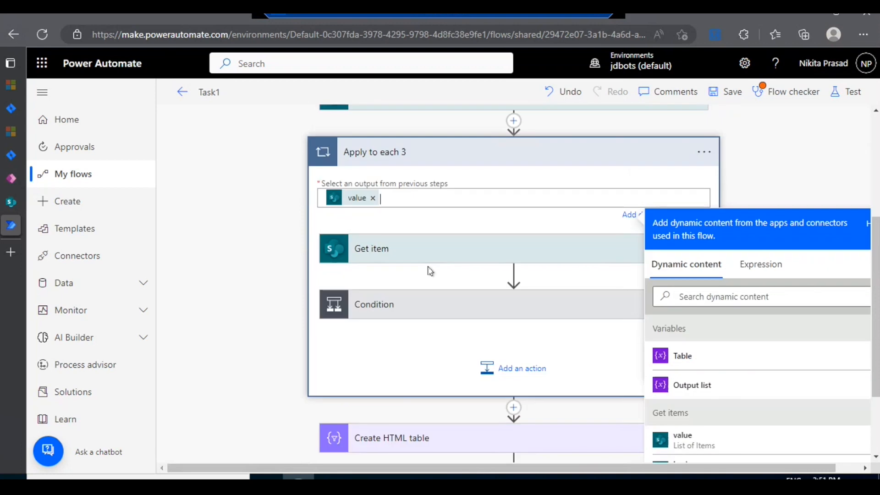
Step: Expand the Get item action, check its site address choices and select Flow as the list name
click(448, 248)
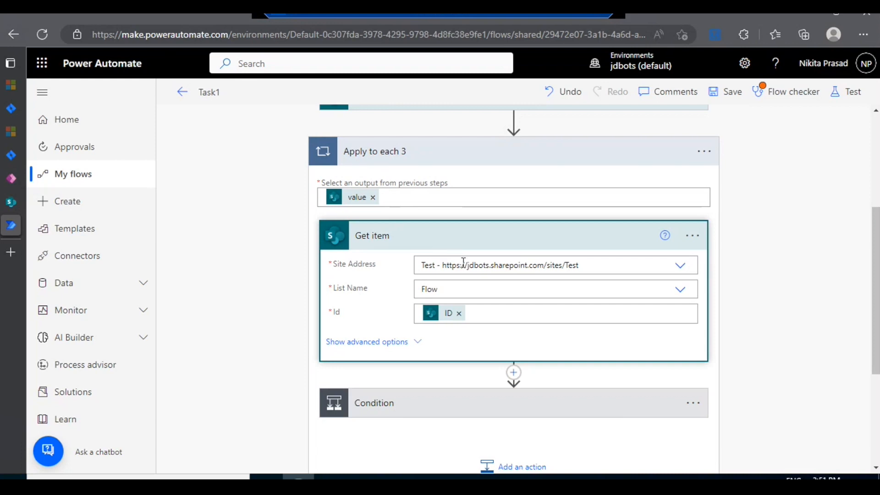
click(681, 267)
click(682, 269)
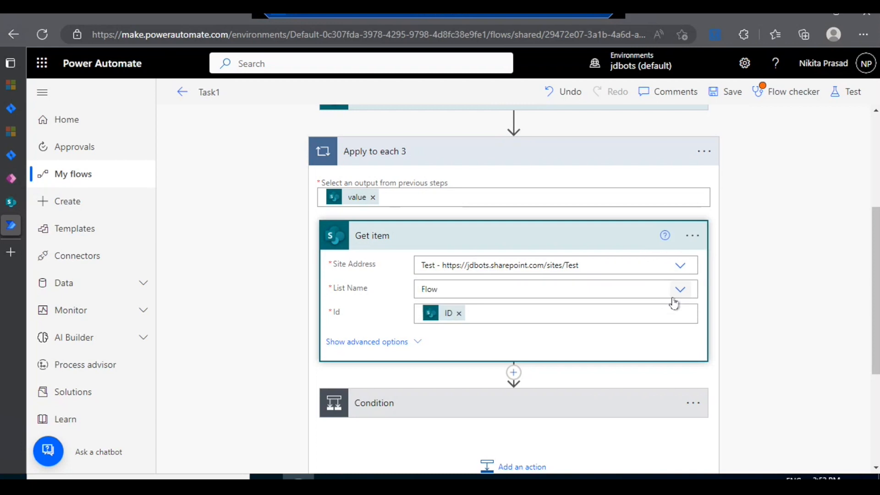
click(680, 292)
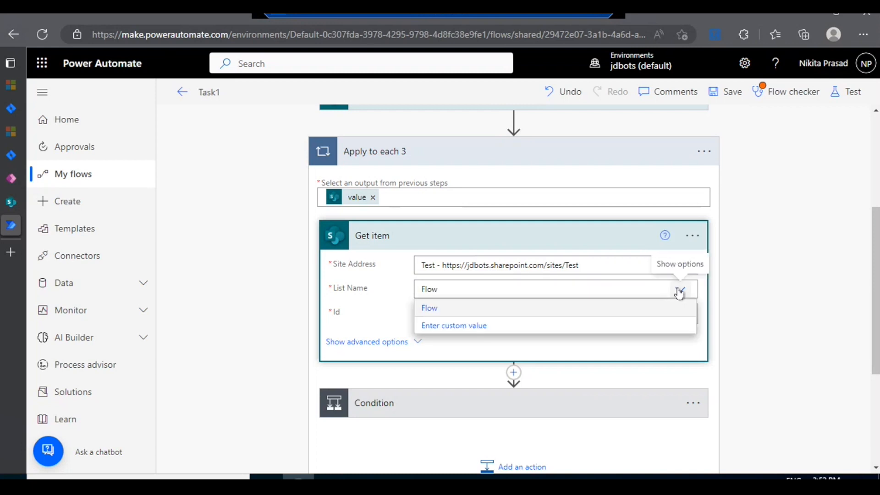
click(489, 308)
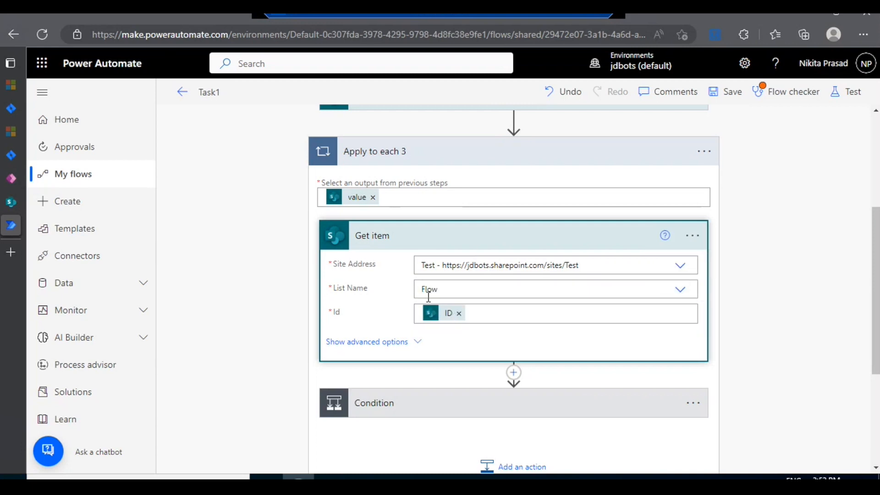
Step: Switch to SharePoint to view the Flow list items, return to Power Automate and collapse the Get item action
click(11, 202)
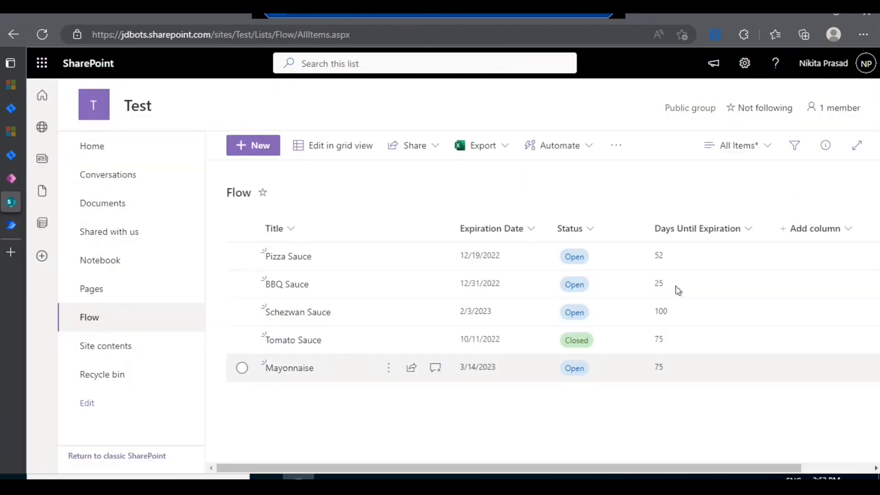
click(6, 225)
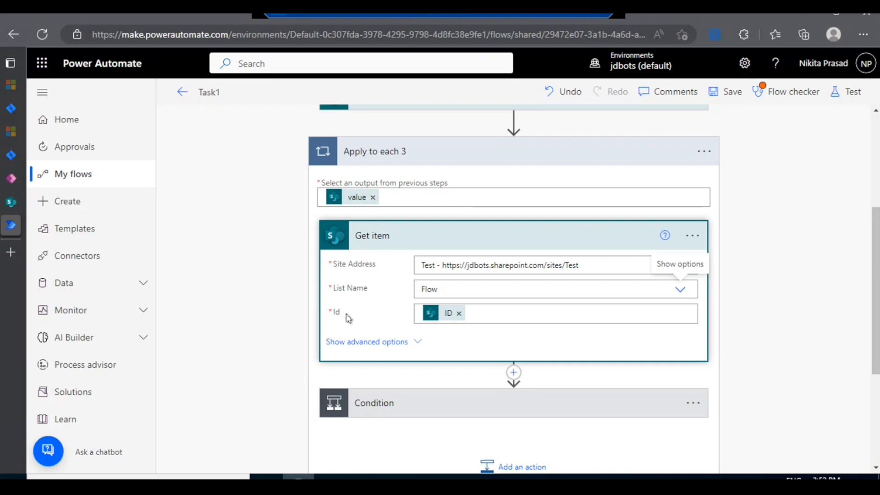
click(481, 239)
Step: Expand the Condition and examine its Expiration Date comparison, including the available dynamic content and the utcNow() part of the formatDateTime expression
scroll(481, 247, down, 1)
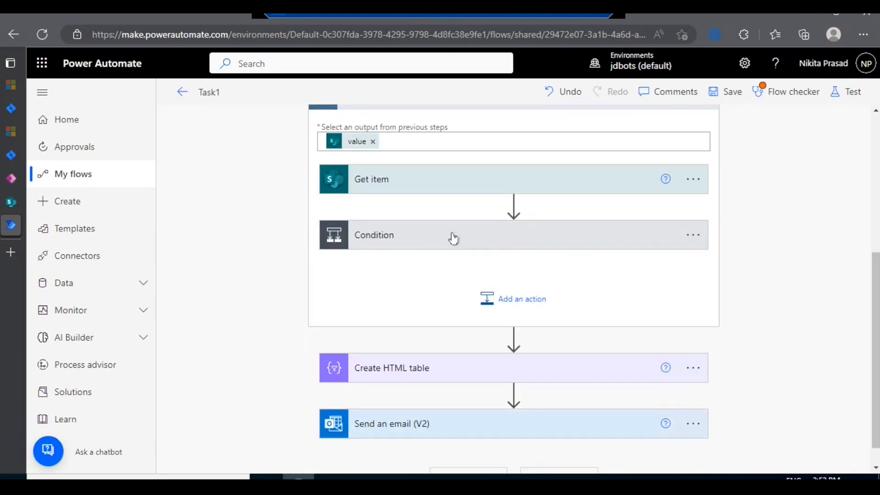
click(452, 236)
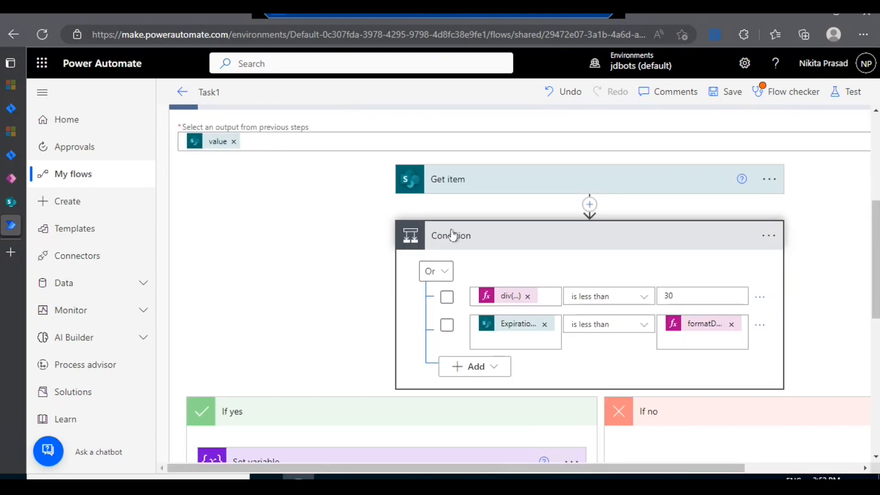
scroll(452, 236, down, 1)
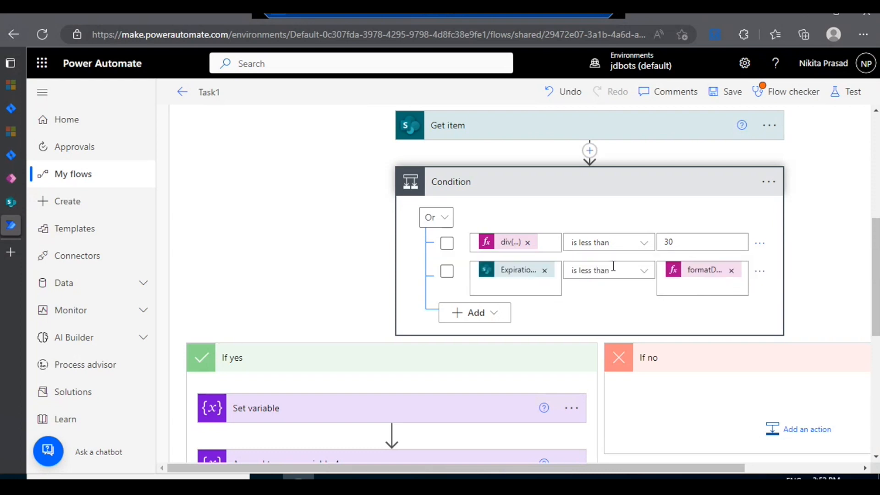
click(702, 275)
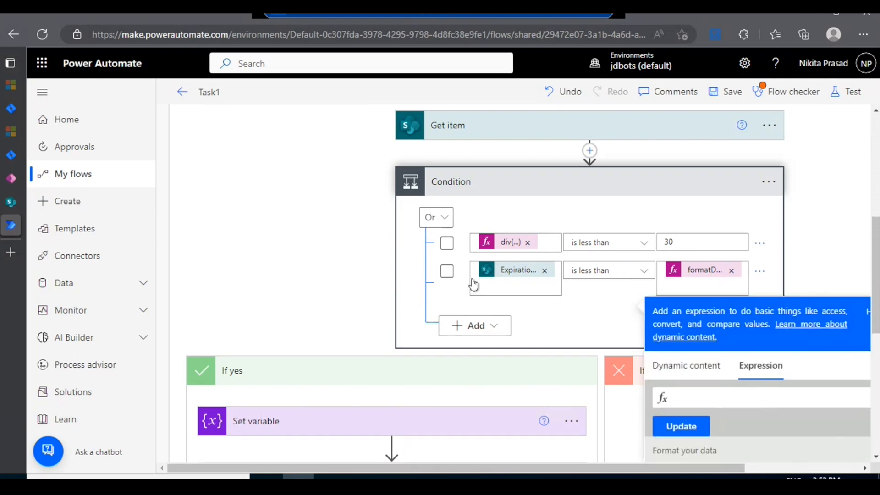
click(488, 274)
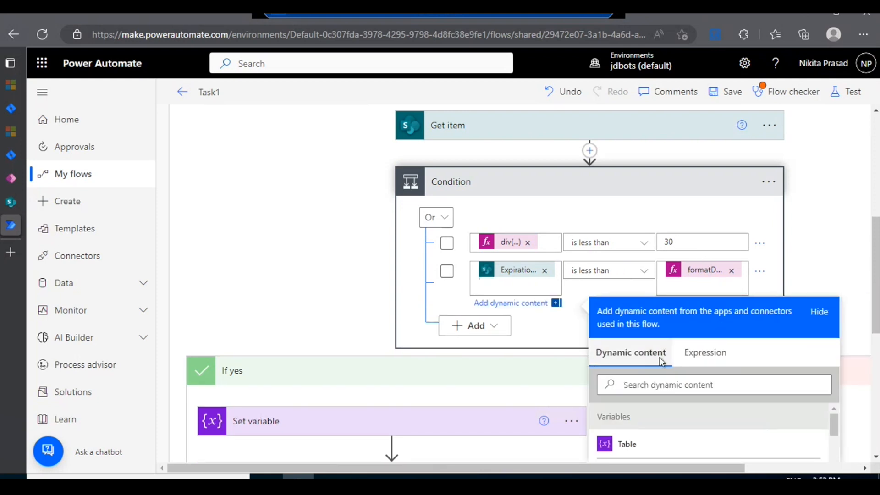
scroll(660, 358, down, 3)
scroll(659, 359, down, 2)
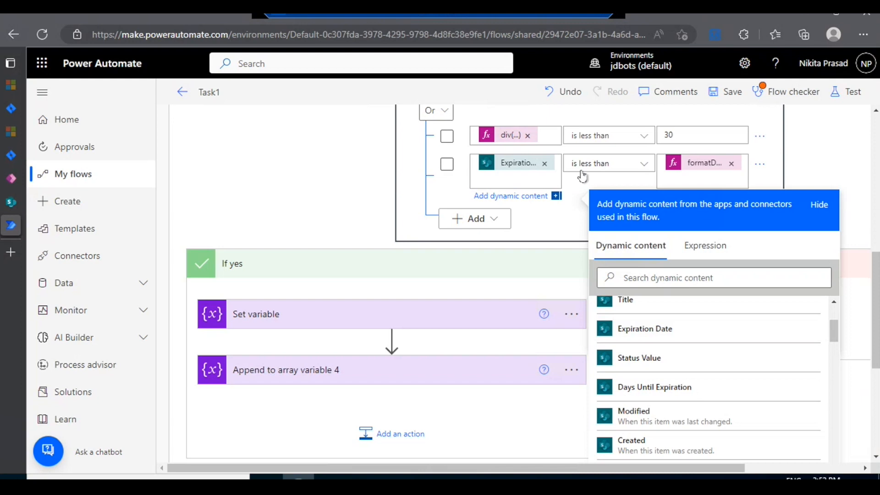
click(694, 171)
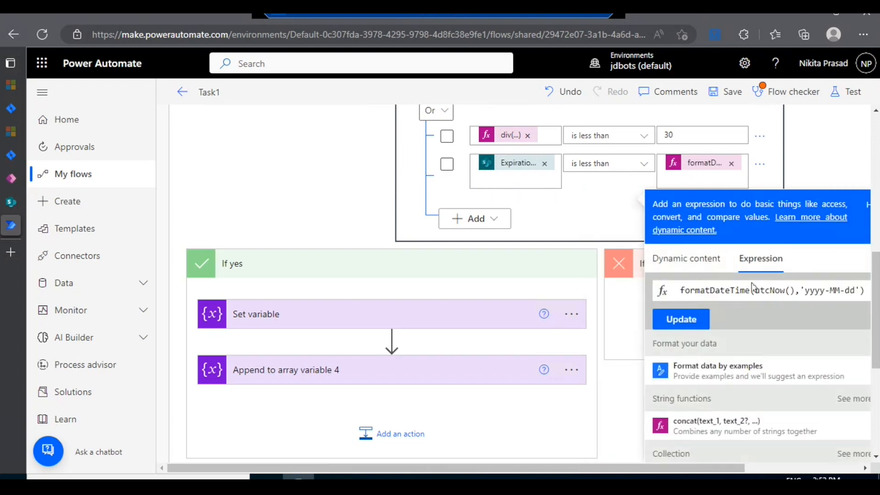
double_click(785, 289)
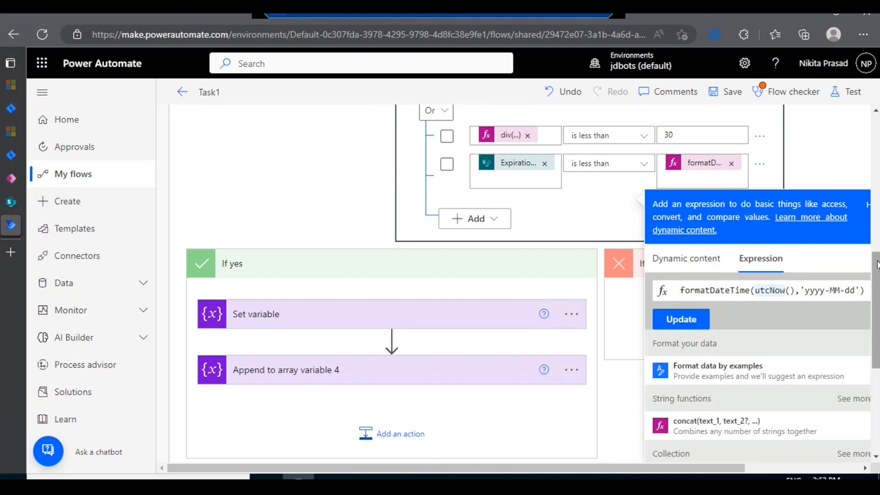
Step: Expand the Recurrence trigger and highlight its start time value to examine the date format
scroll(877, 265, up, 10)
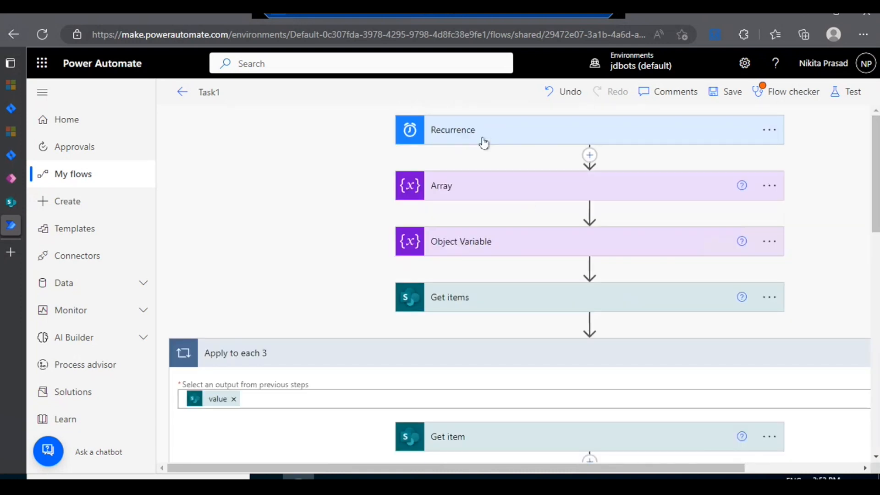
click(493, 140)
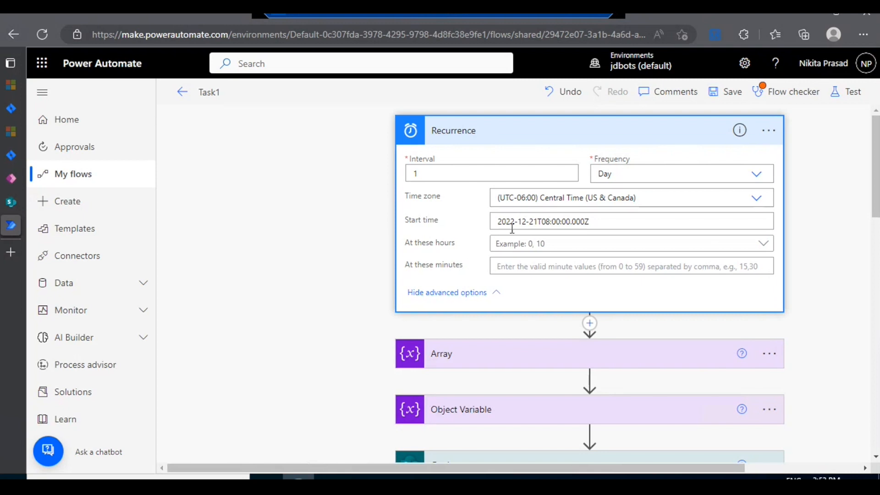
click(595, 217)
drag(590, 222, 494, 222)
Step: Return to the Condition and examine the 'yyyy-MM-dd' format in its formatDateTime expression
scroll(528, 249, down, 5)
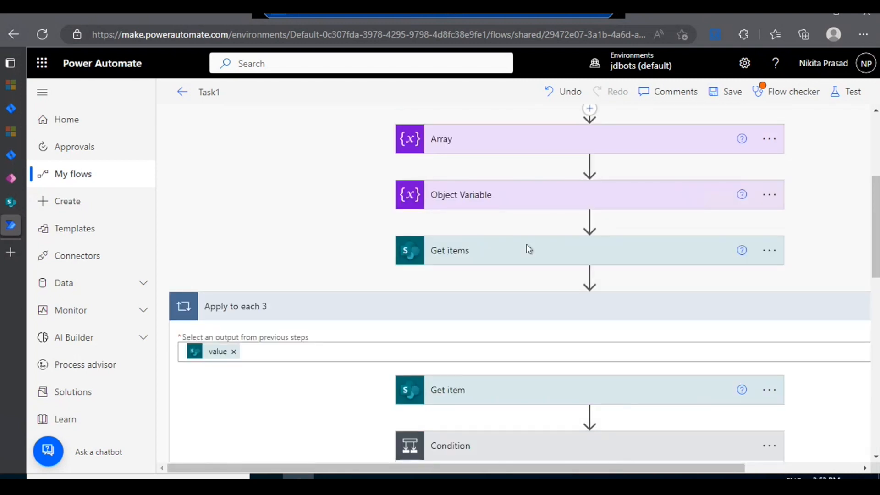
scroll(529, 249, down, 6)
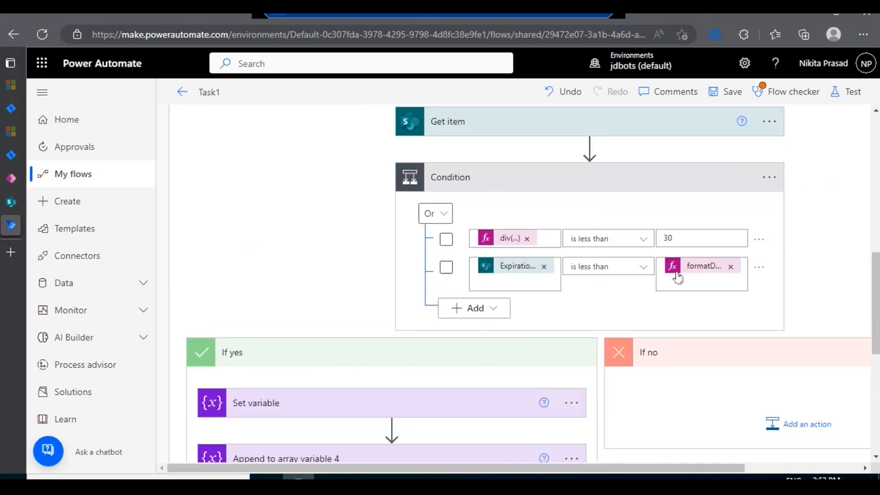
click(679, 275)
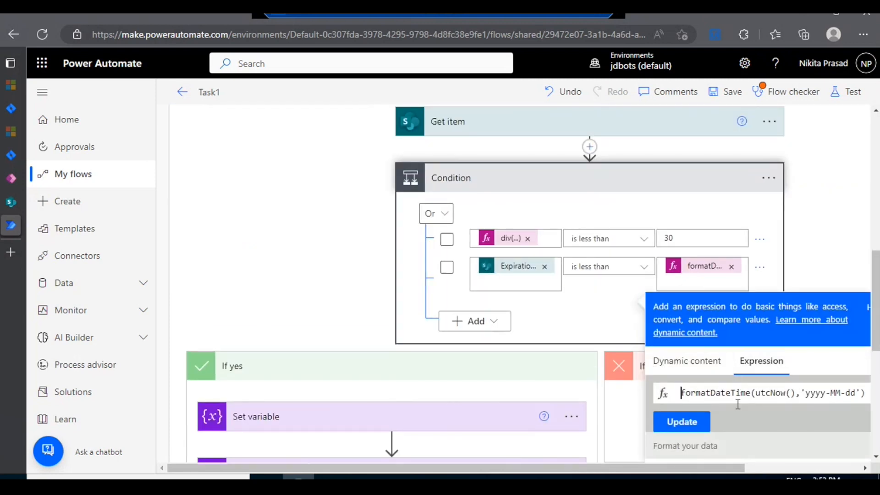
click(815, 393)
click(794, 267)
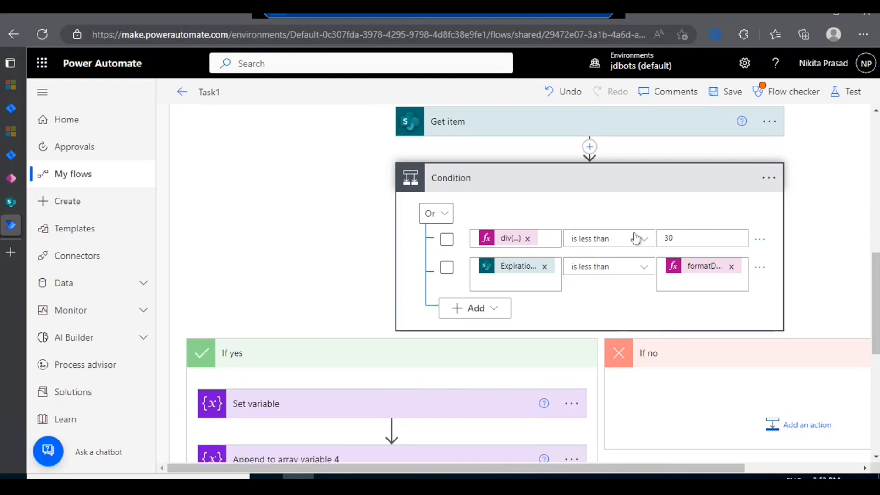
Step: Copy the Condition's div(...) expression into a new Notepad document and break it onto a second line before the second ticks function
click(498, 236)
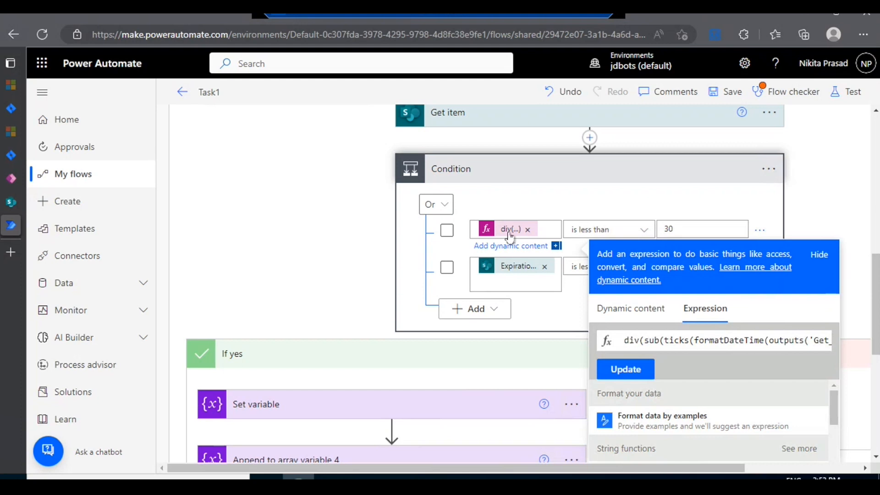
click(734, 341)
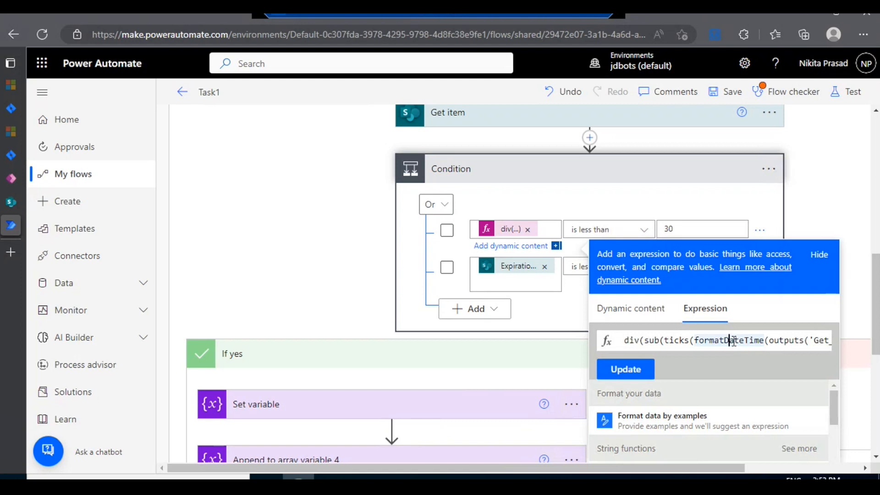
key(ctrl+a)
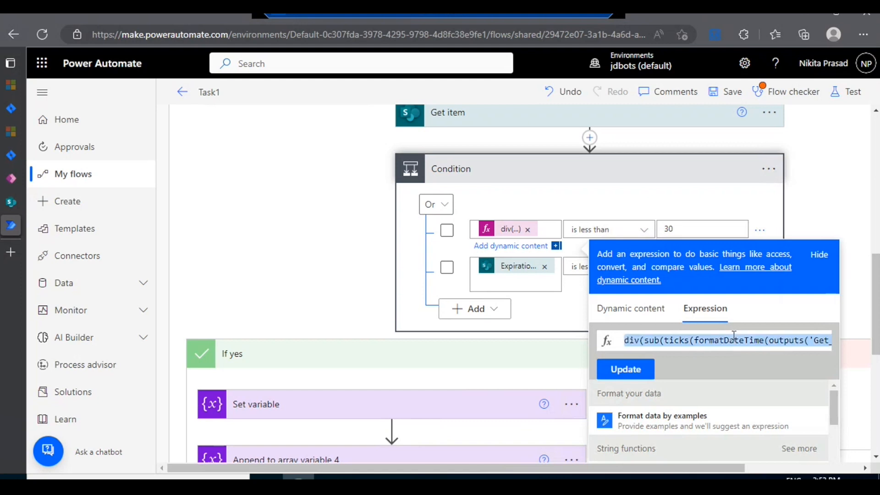
click(168, 477)
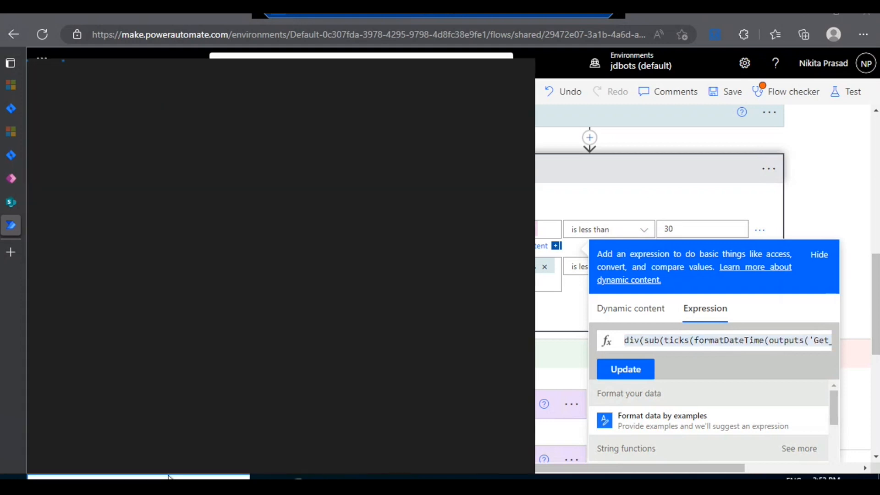
text(note)
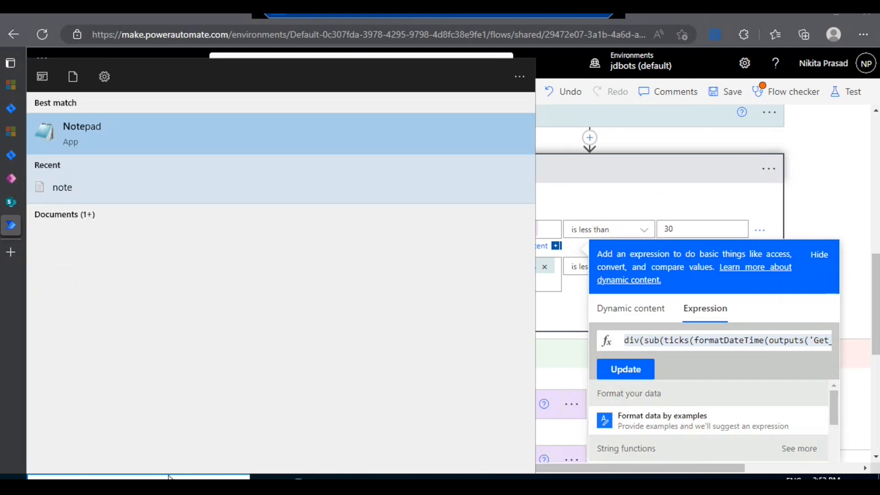
click(95, 132)
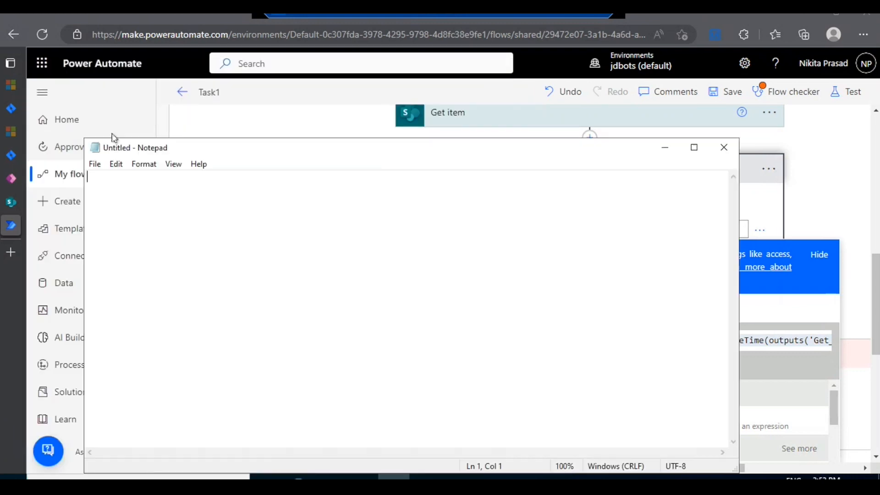
key(ctrl+v)
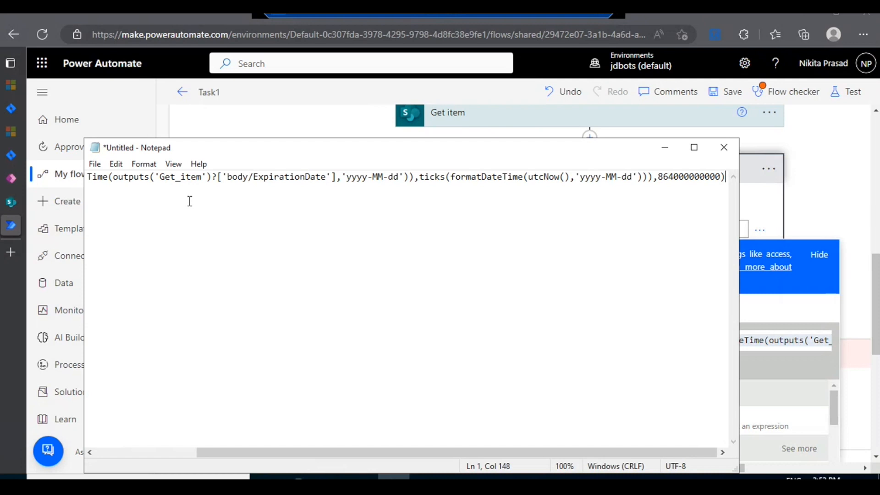
click(419, 178)
key(Return)
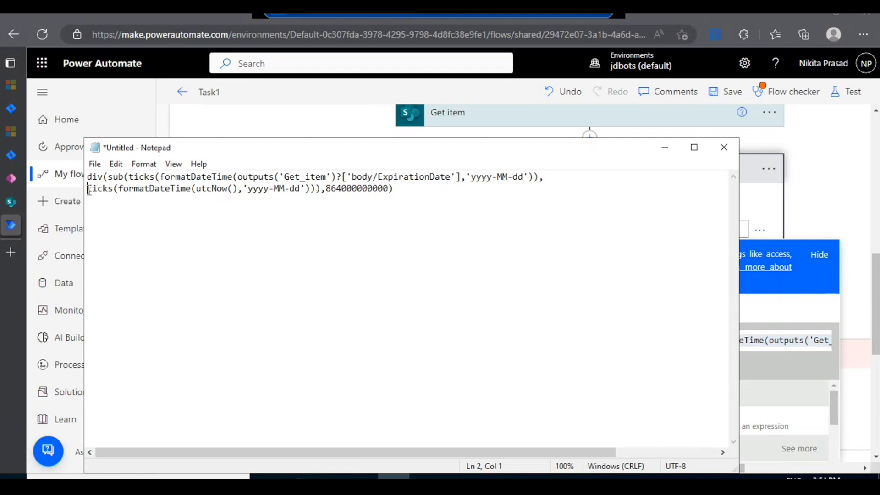
drag(151, 186, 224, 188)
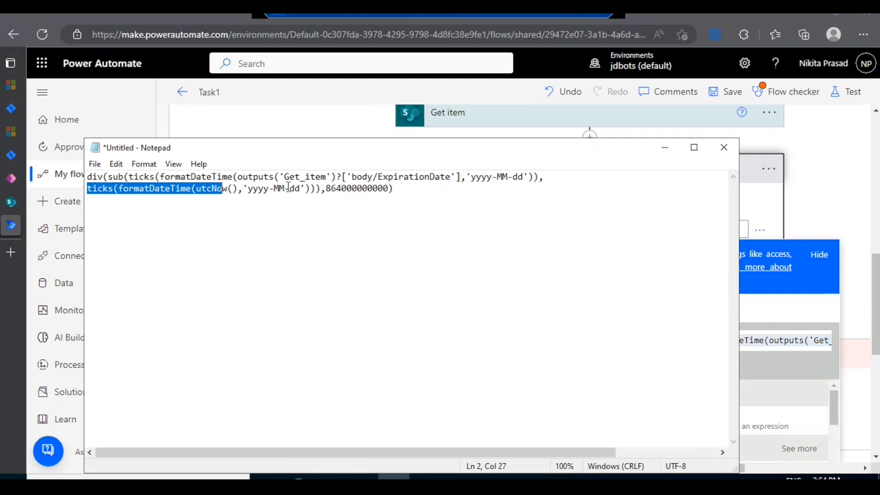
drag(311, 188, 118, 193)
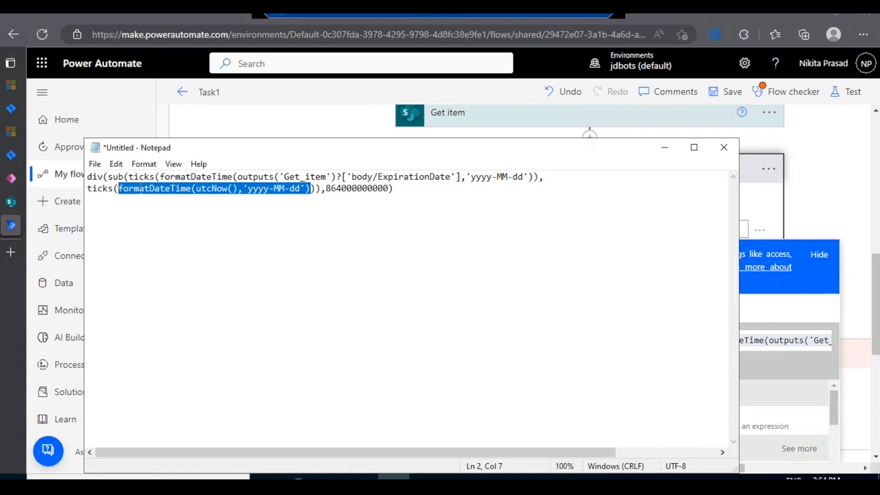
click(123, 177)
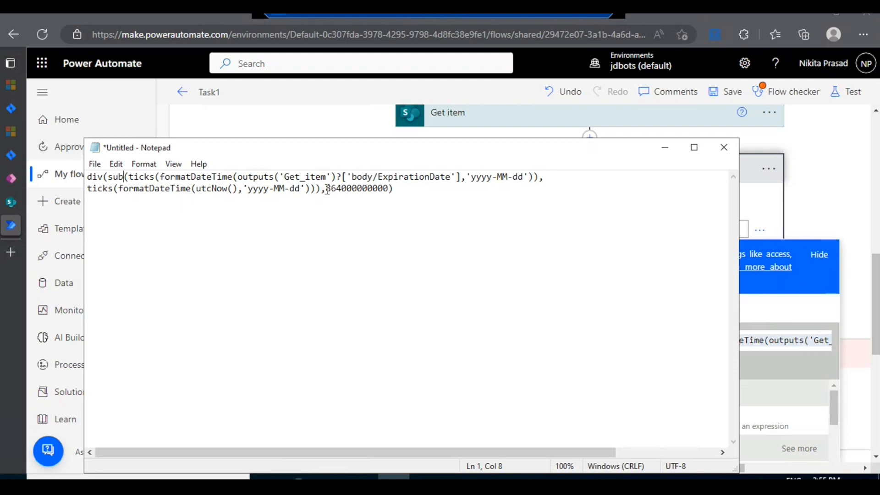
drag(326, 188, 393, 188)
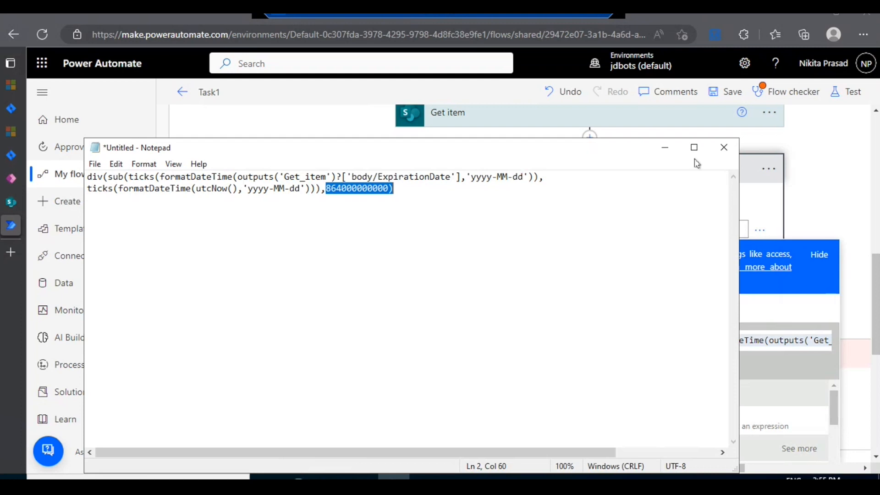
click(725, 147)
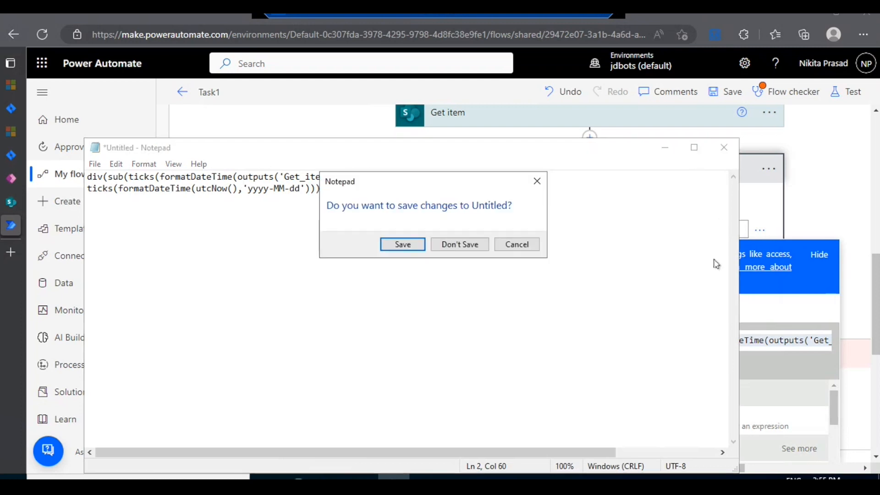
click(537, 179)
click(664, 148)
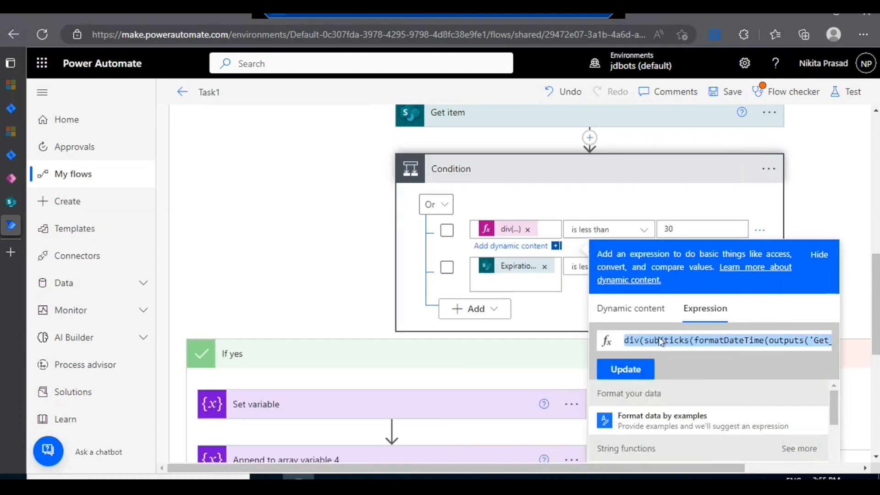
Step: Remove the outputs('Get_item')?['body/ExpirationDate'] argument from the first formatDateTime in the div expression
click(689, 339)
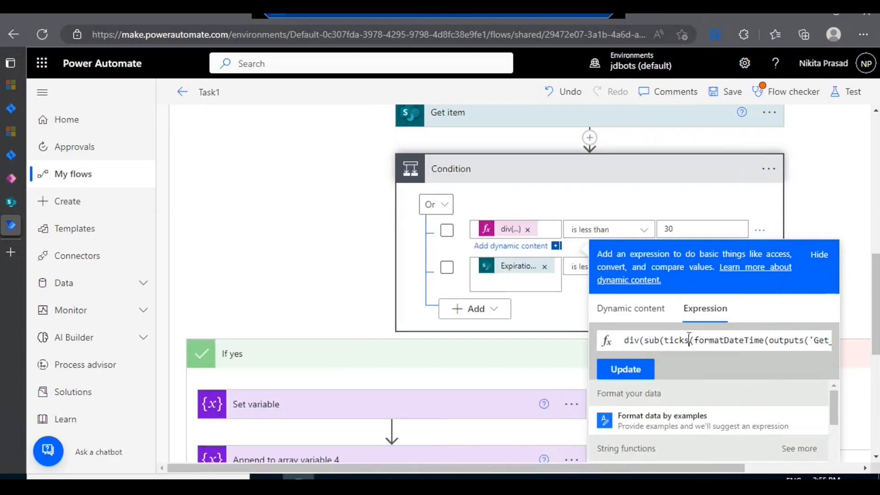
key(Right)
key(Right)
key(Right)
key(Right)
key(Right)
key(Right)
key(Right)
key(Right)
key(Right)
key(Right)
key(Right)
key(Right)
key(Right)
key(Right)
key(Right)
key(Right)
key(Right)
key(Right)
key(Right)
key(Right)
key(Right)
key(Right)
key(Right)
key(Right)
key(Right)
key(Right)
key(Right)
key(Right)
key(Right)
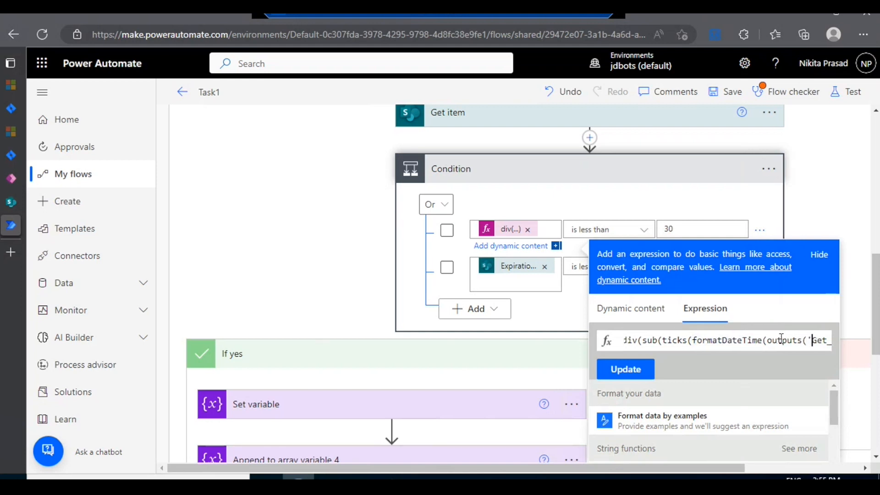
key(Right)
key(Right)
key(Right)
key(Right)
key(Right)
key(Right)
key(Right)
key(Right)
key(Right)
key(Right)
key(Right)
key(Right)
key(Right)
key(Right)
key(Right)
key(Right)
key(Right)
key(Right)
key(Right)
key(Right)
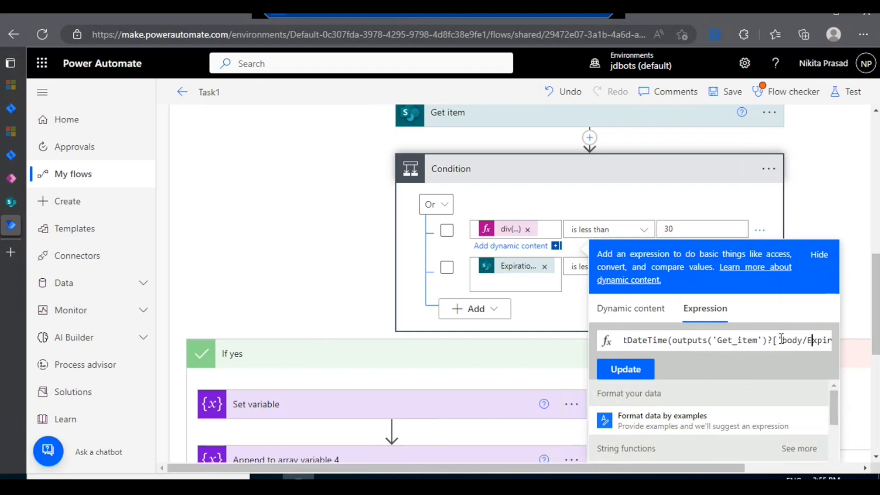
key(Right)
key(Right)
key(Right)
key(Right)
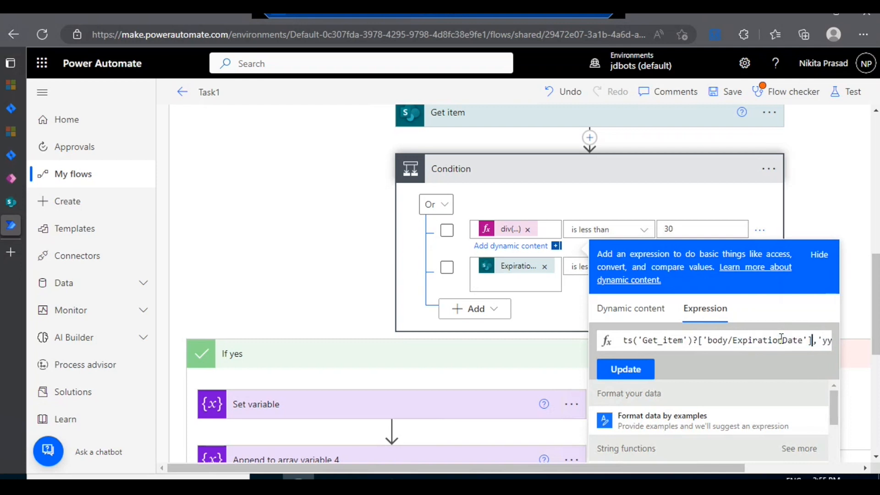
key(BackSpace)
key(BackSpace)
key(BackSpace)
key(BackSpace)
key(BackSpace)
key(BackSpace)
key(BackSpace)
key(BackSpace)
key(BackSpace)
key(BackSpace)
key(BackSpace)
key(BackSpace)
key(BackSpace)
key(BackSpace)
key(BackSpace)
key(BackSpace)
key(BackSpace)
key(BackSpace)
key(BackSpace)
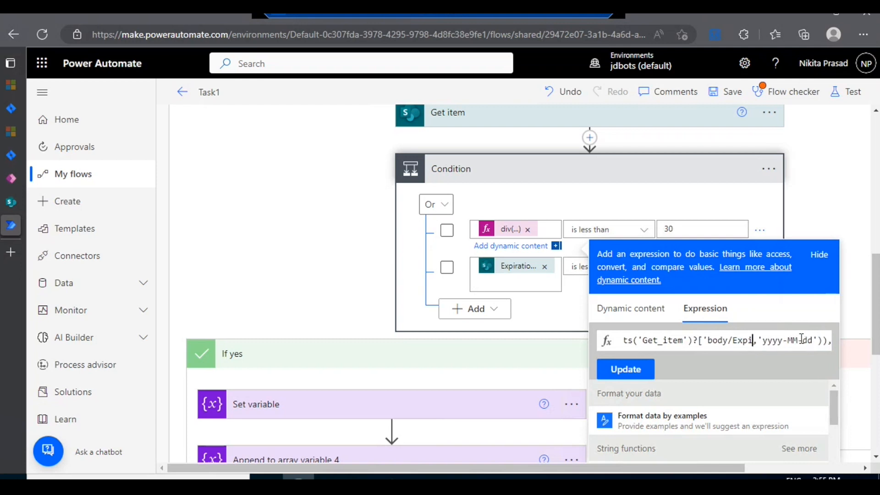
key(BackSpace)
key(BackSpace)
key(BackSpace)
key(BackSpace)
key(BackSpace)
key(BackSpace)
key(BackSpace)
key(BackSpace)
key(BackSpace)
key(BackSpace)
key(BackSpace)
key(BackSpace)
key(BackSpace)
key(BackSpace)
key(BackSpace)
key(BackSpace)
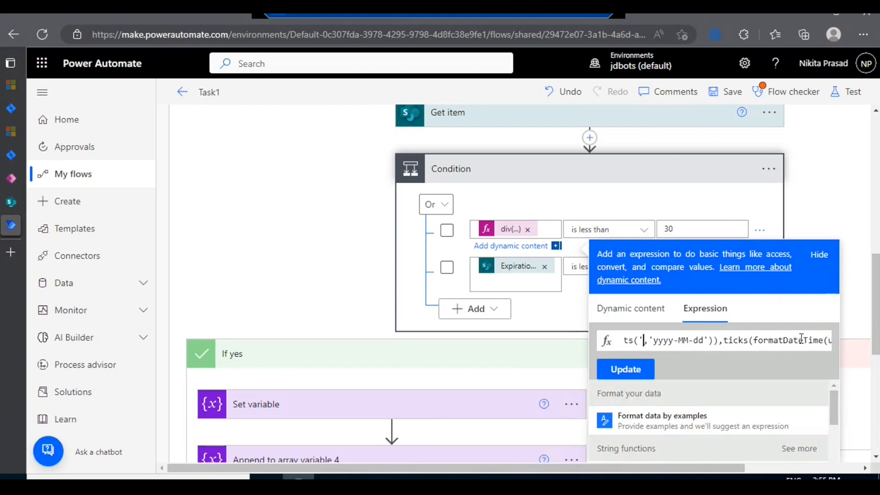
key(BackSpace)
key(BackSpace)
key(BackSpace)
key(BackSpace)
key(BackSpace)
key(BackSpace)
key(BackSpace)
key(BackSpace)
text(d)
key(BackSpace)
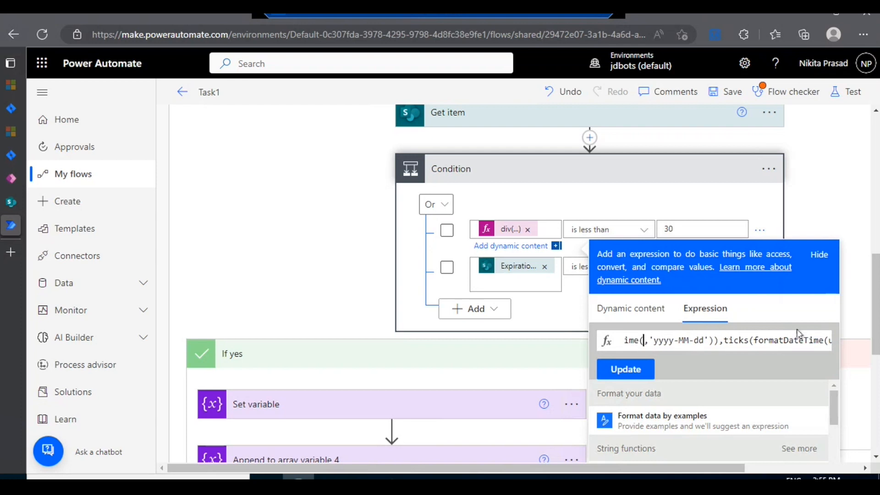
Step: Insert the Expiration Date dynamic content as the first formatDateTime argument and close the expression editor without updating
click(615, 314)
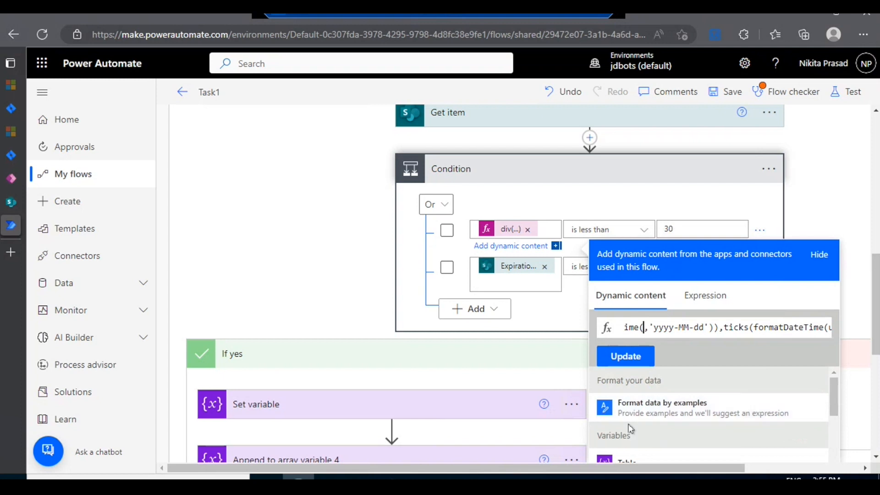
scroll(631, 429, down, 2)
scroll(632, 428, down, 2)
scroll(625, 393, down, 1)
scroll(625, 393, down, 5)
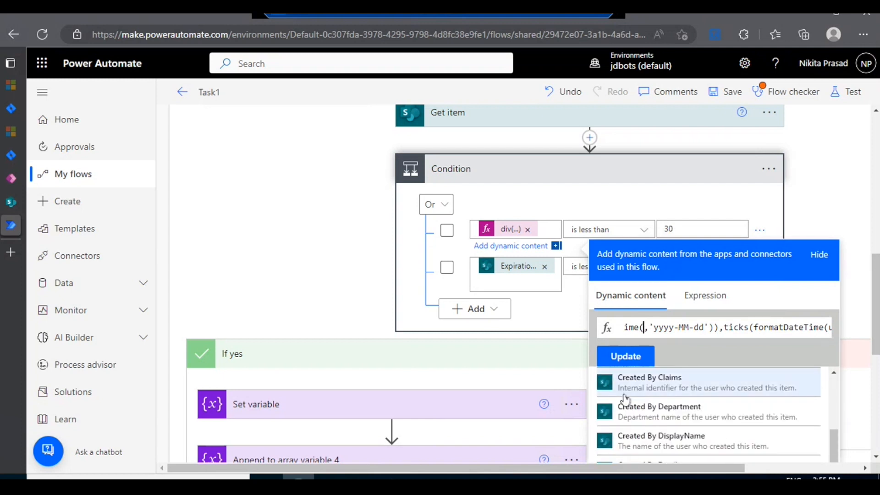
scroll(626, 407, down, 3)
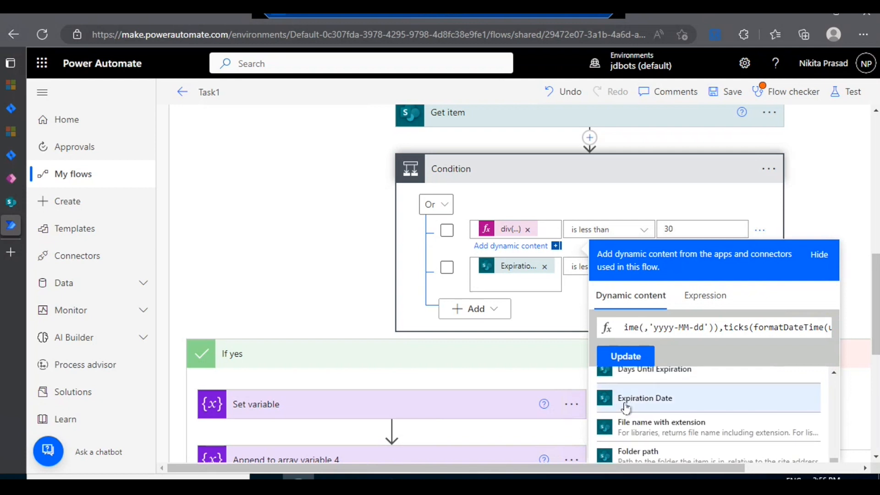
click(627, 407)
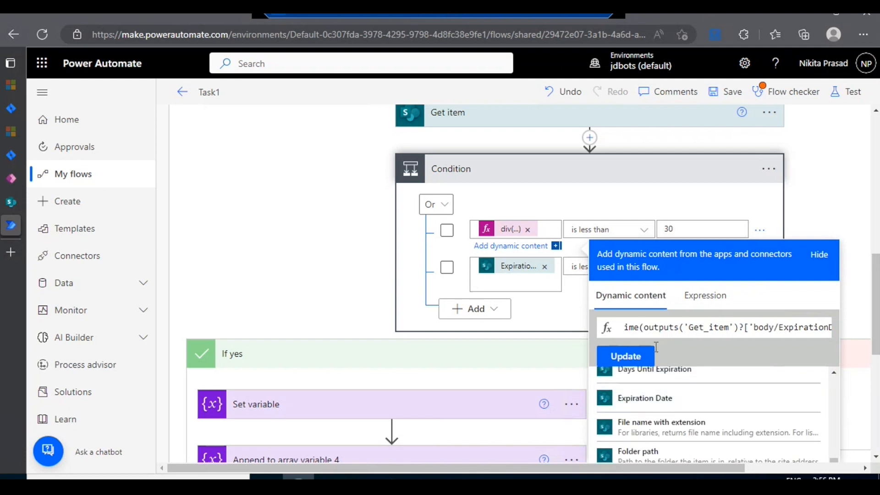
click(713, 211)
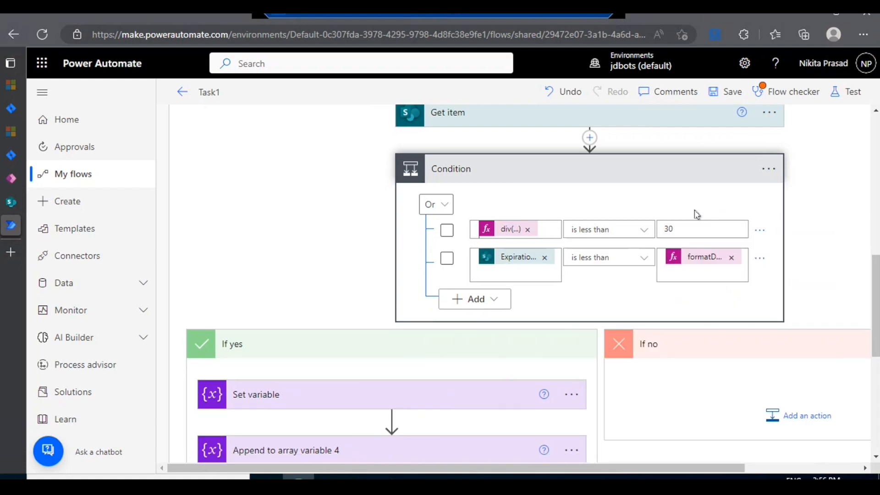
Step: Set the Condition's grouping operator to Or for its two comparison rows
click(447, 231)
click(438, 211)
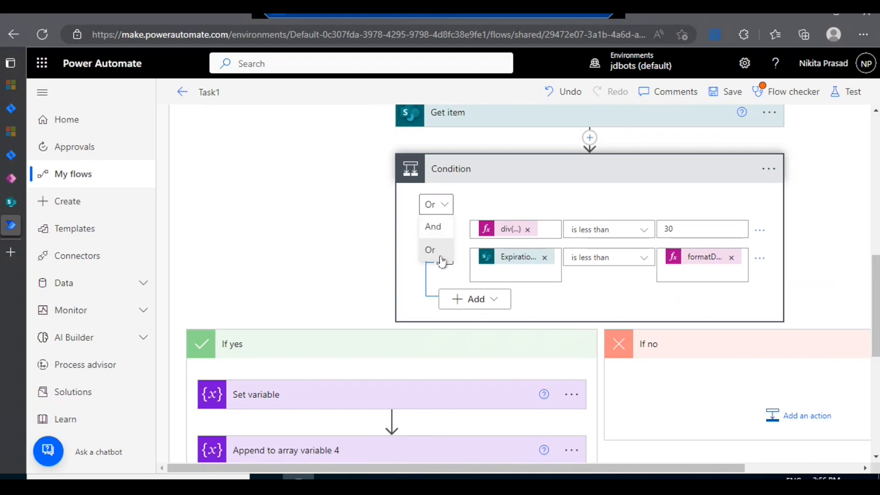
click(441, 253)
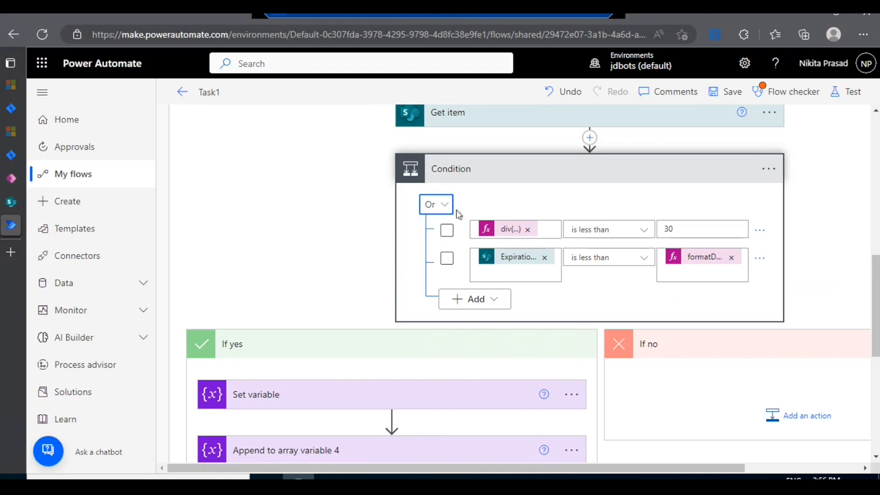
Step: Expand the Set variable action in the If yes branch and examine its Var name and its Title, Status, Expiration Date and Days values
scroll(444, 209, down, 2)
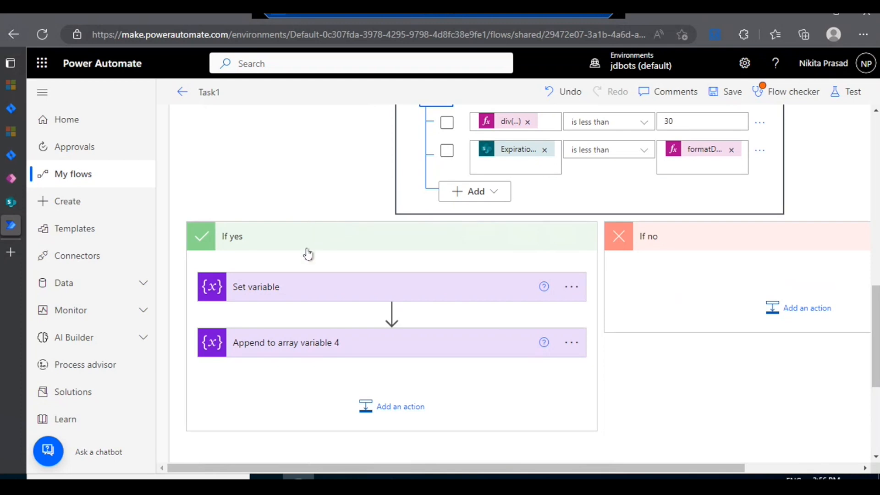
click(308, 296)
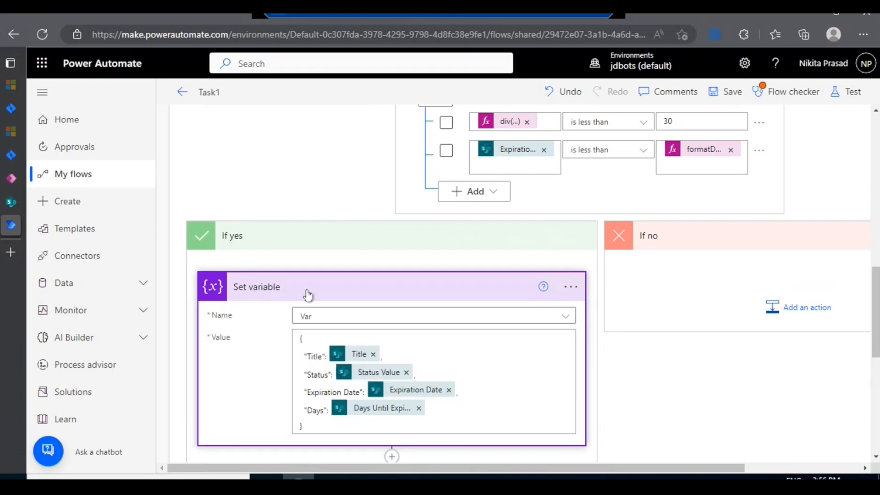
scroll(308, 296, down, 3)
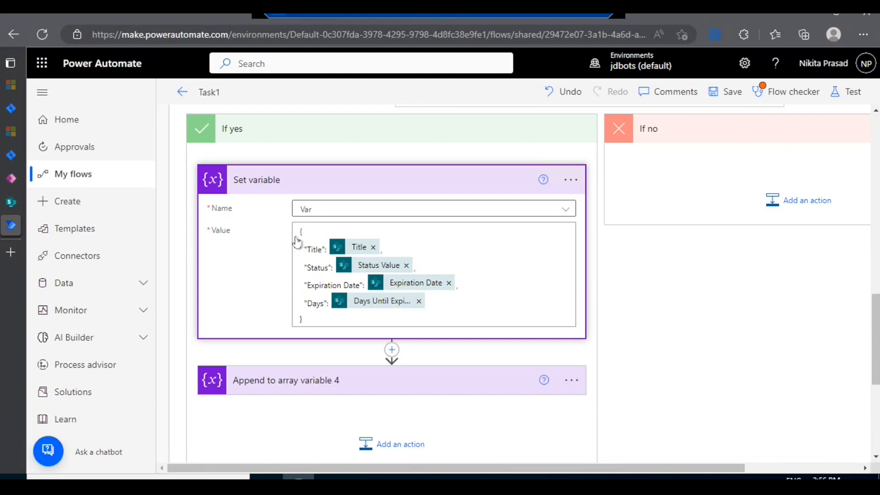
scroll(328, 256, up, 1)
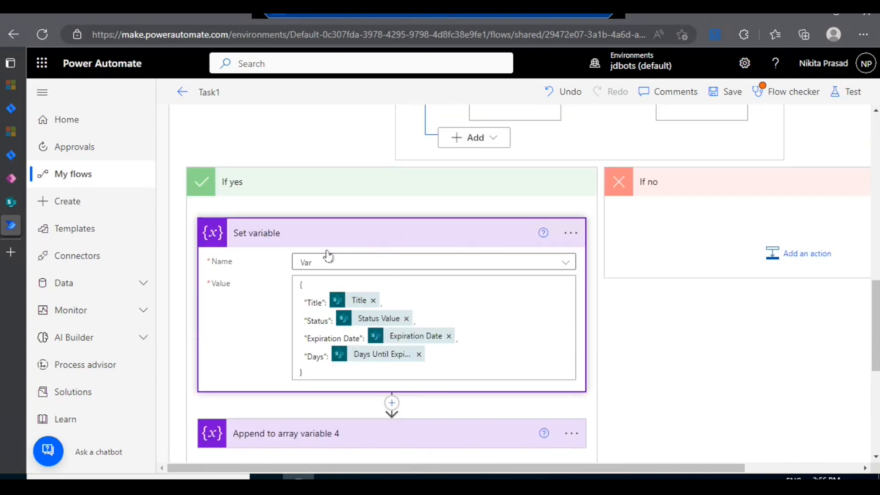
scroll(515, 231, up, 2)
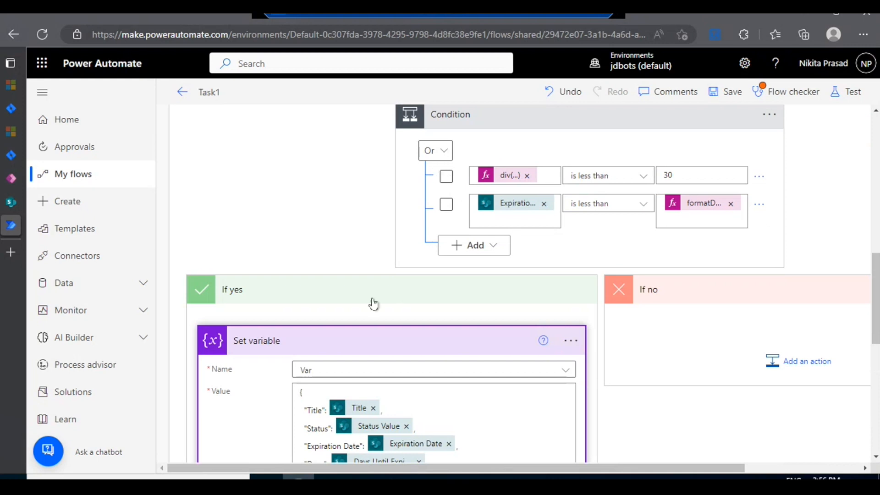
scroll(372, 304, down, 2)
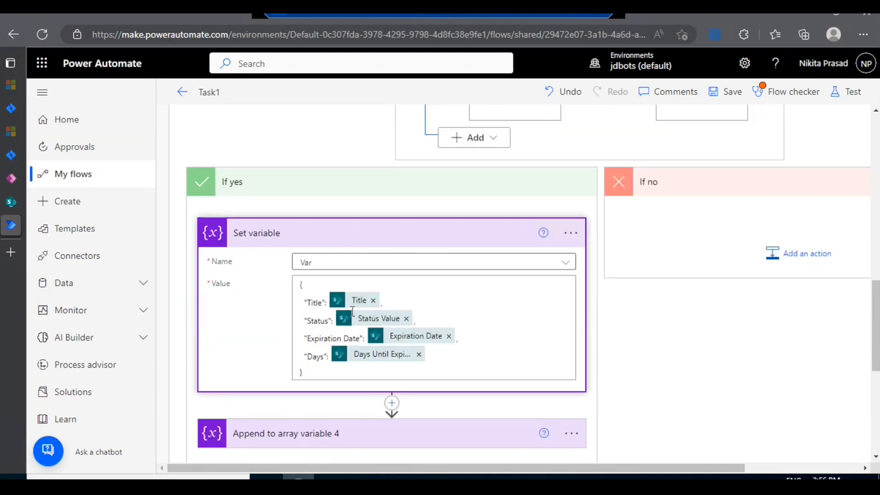
scroll(362, 293, down, 2)
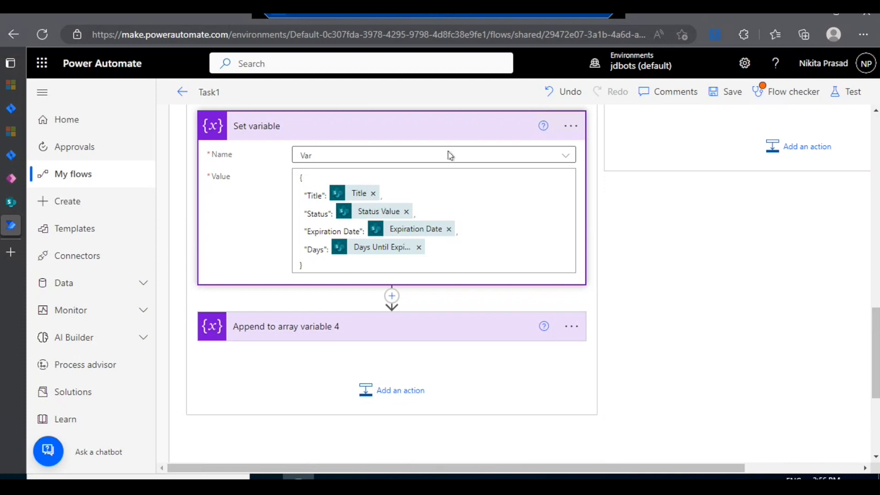
Step: Collapse the Set variable action and examine the Name and Value of the Append to array variable 4 action
click(404, 137)
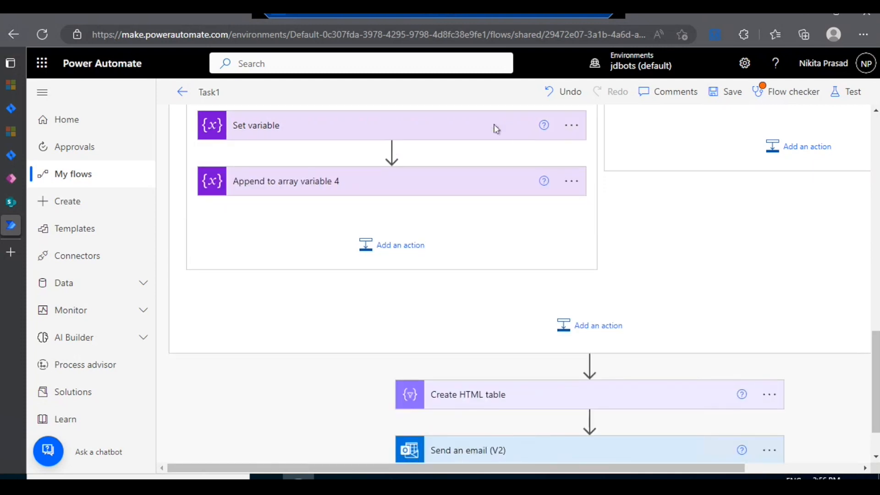
click(460, 180)
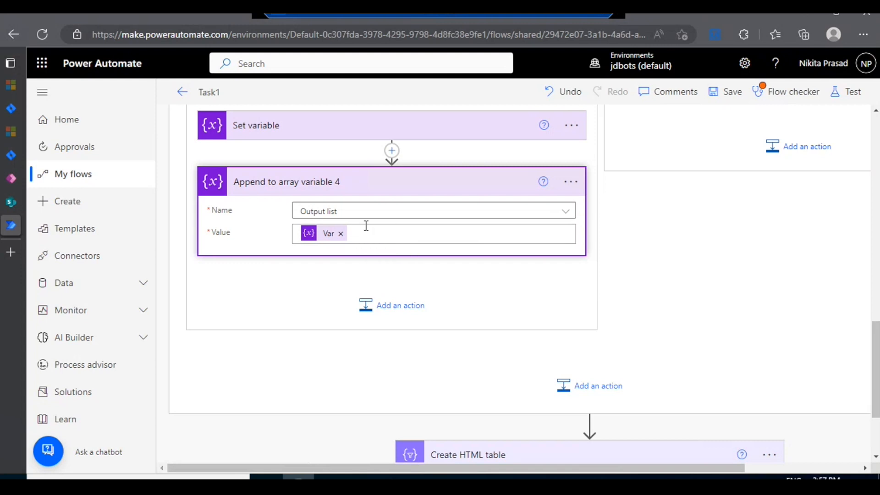
click(366, 185)
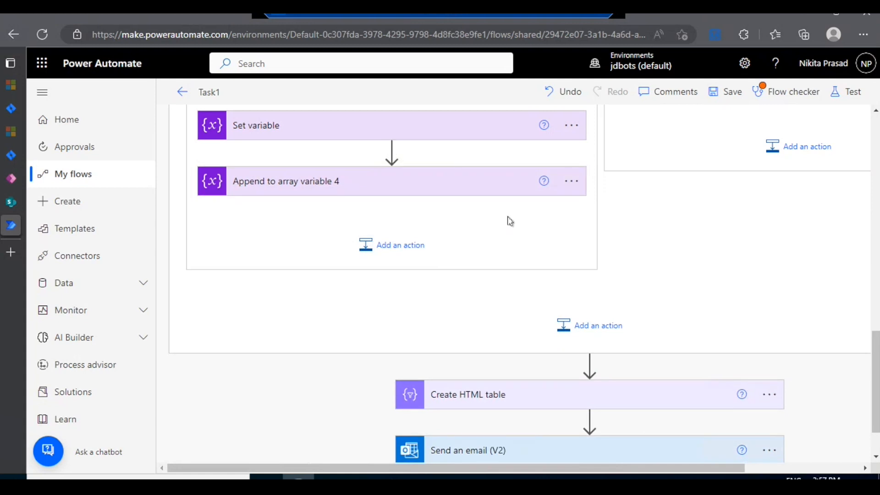
Step: Expand the Create HTML table action and reveal its advanced options to examine its From input and Columns setting
scroll(472, 230, down, 1)
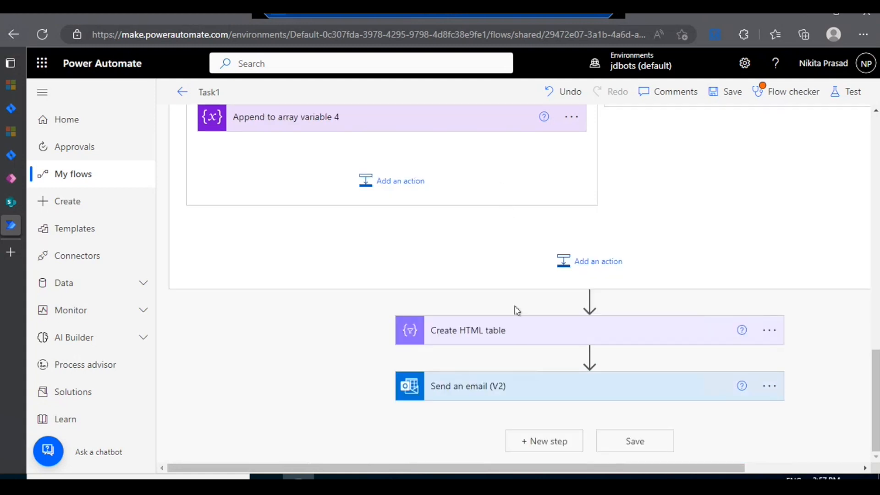
click(520, 336)
scroll(521, 336, down, 1)
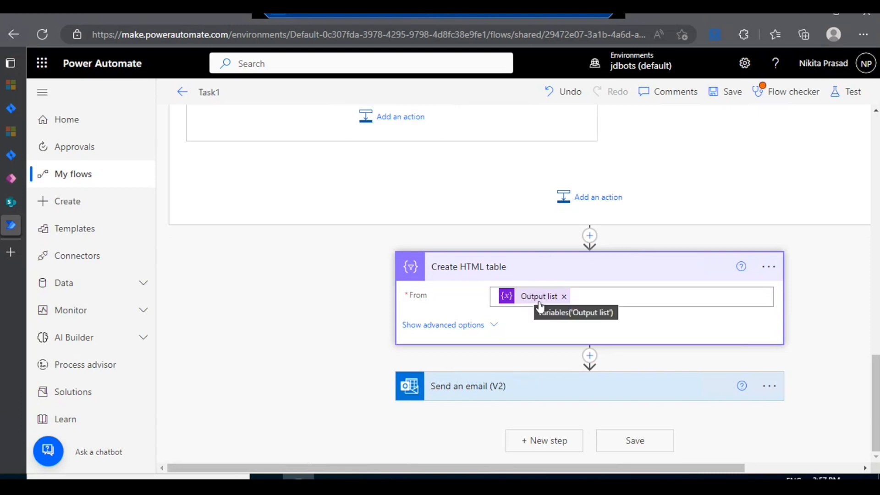
click(486, 331)
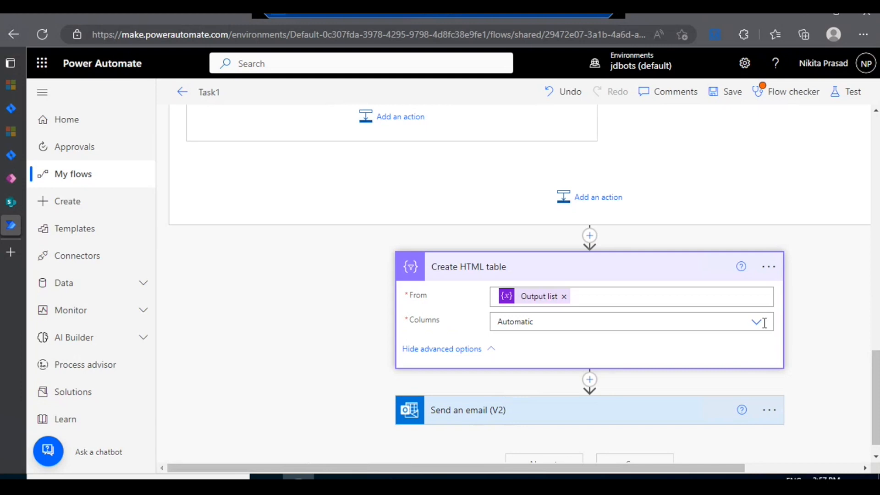
Step: Try the Custom option for the Create HTML table's Columns, restore Automatic and collapse the action
click(573, 326)
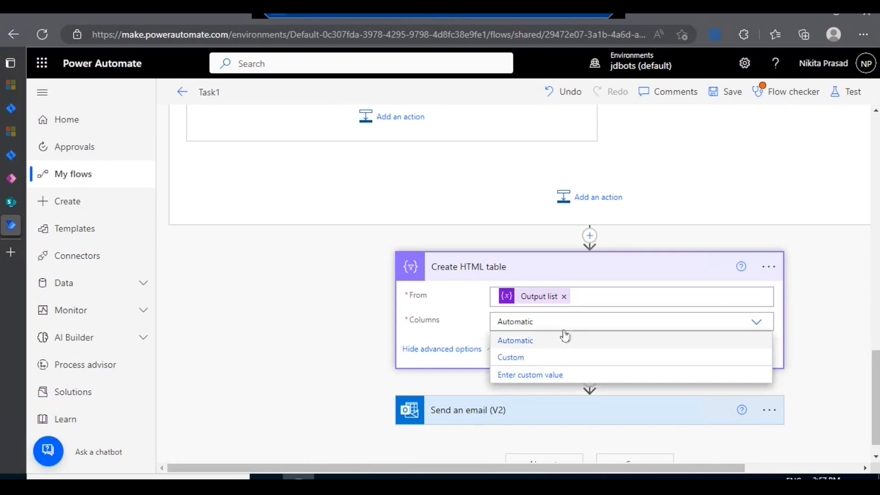
click(532, 364)
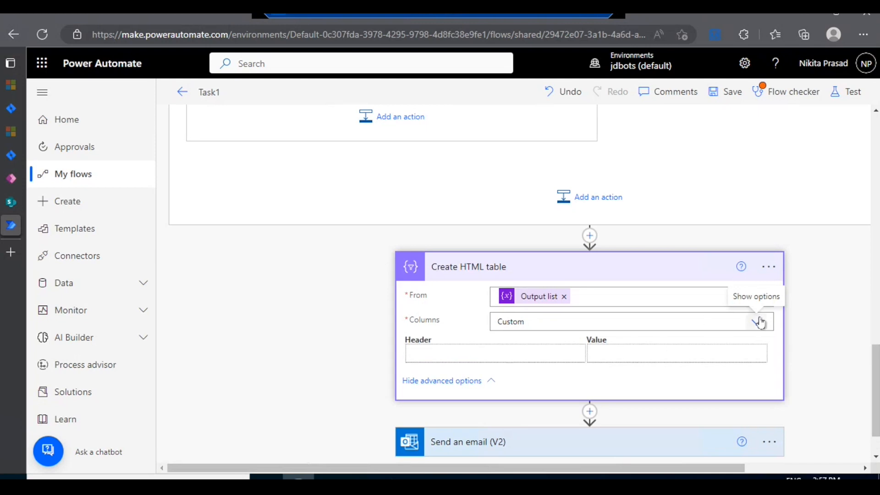
click(627, 322)
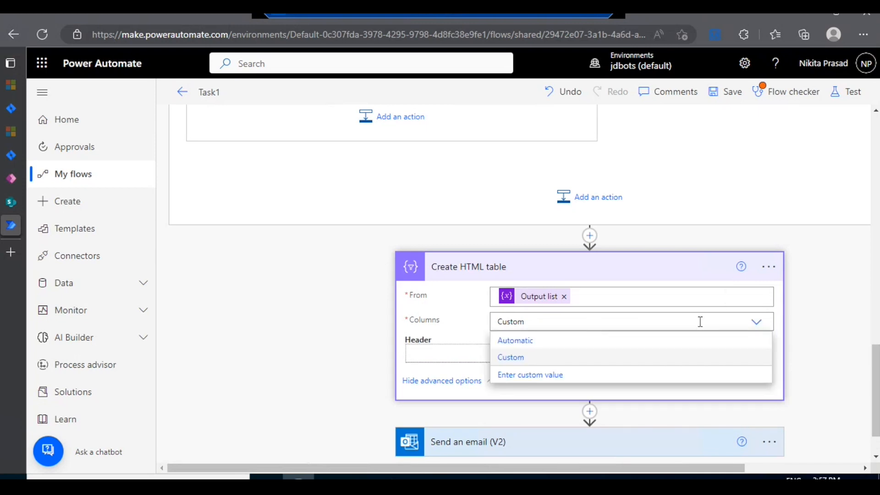
click(587, 341)
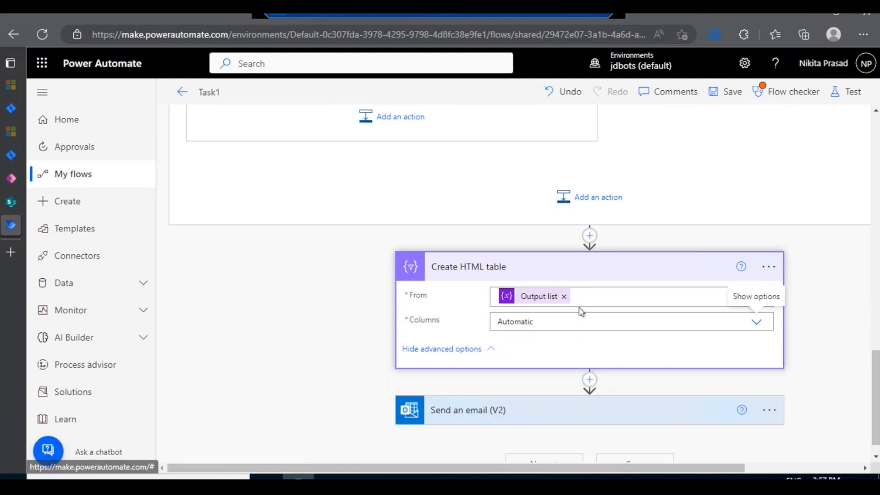
click(540, 272)
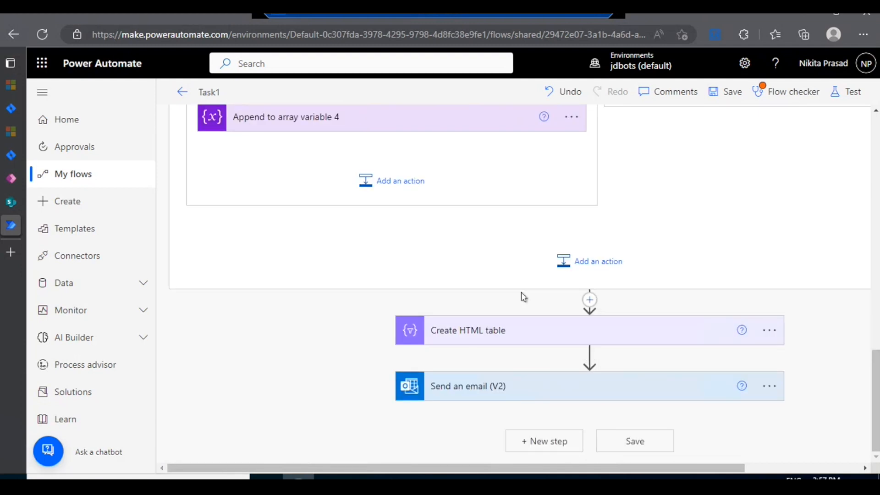
Step: Examine the recipient, subject and body of the Send an email (V2) action, leaving it collapsed
click(467, 386)
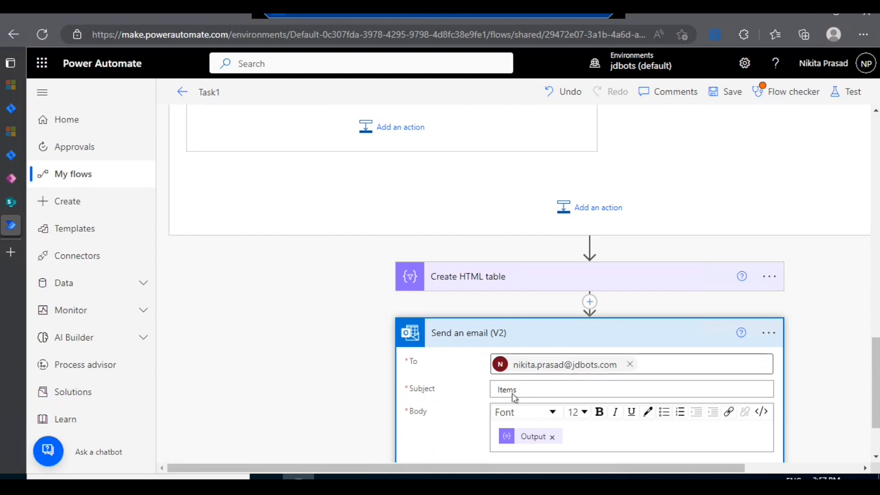
scroll(447, 389, down, 2)
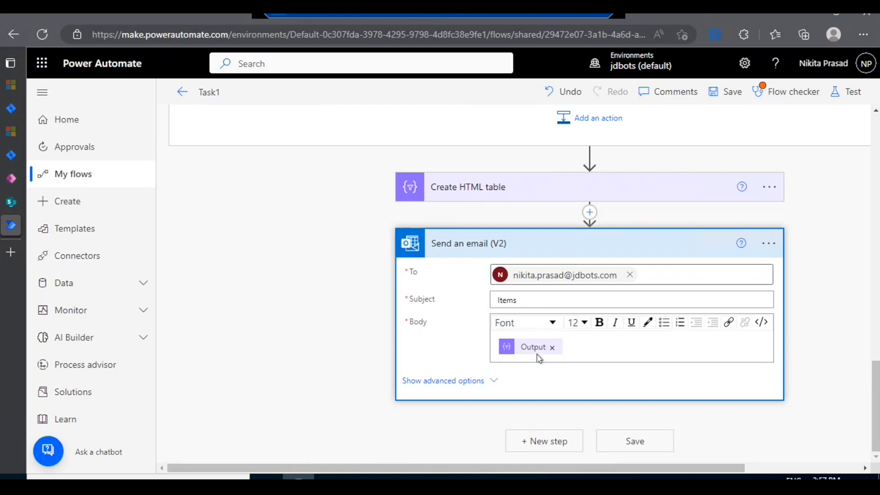
click(530, 243)
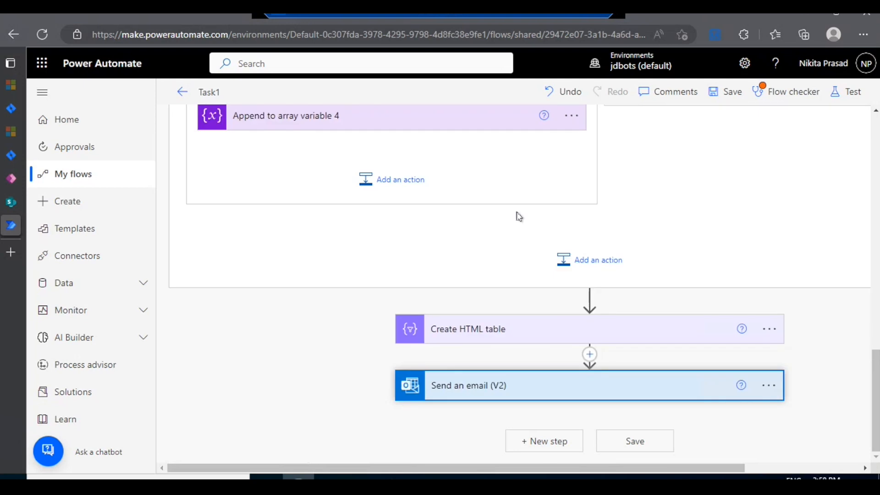
Step: Try to save the Task1 flow and close the Flow checker
click(727, 94)
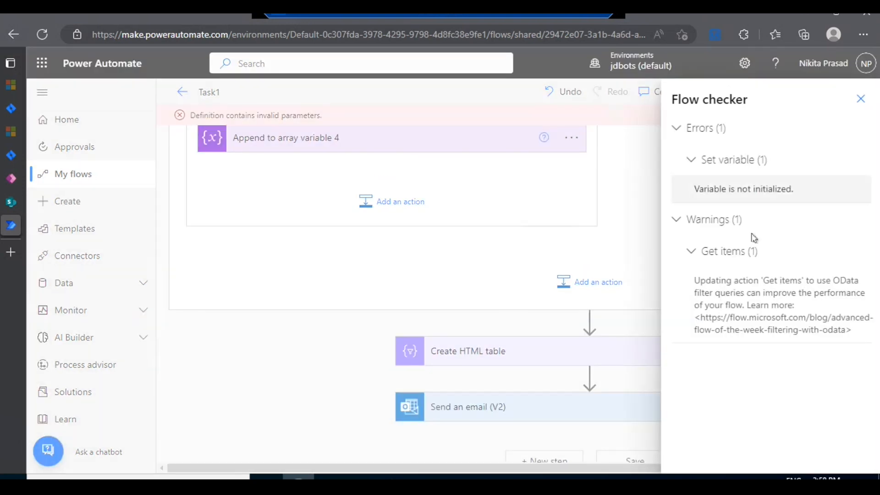
click(859, 102)
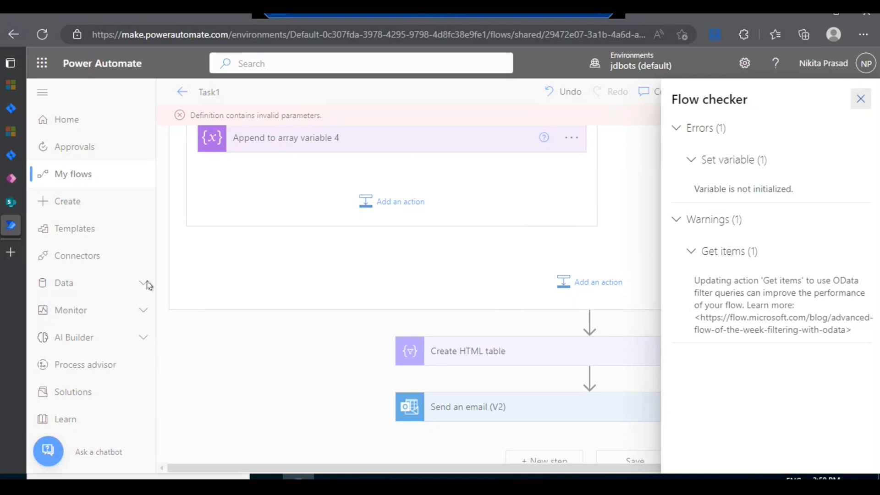
Step: Choose Table as the variable name in the If yes branch's Set variable action and try to save the flow
scroll(302, 287, up, 10)
scroll(306, 289, up, 5)
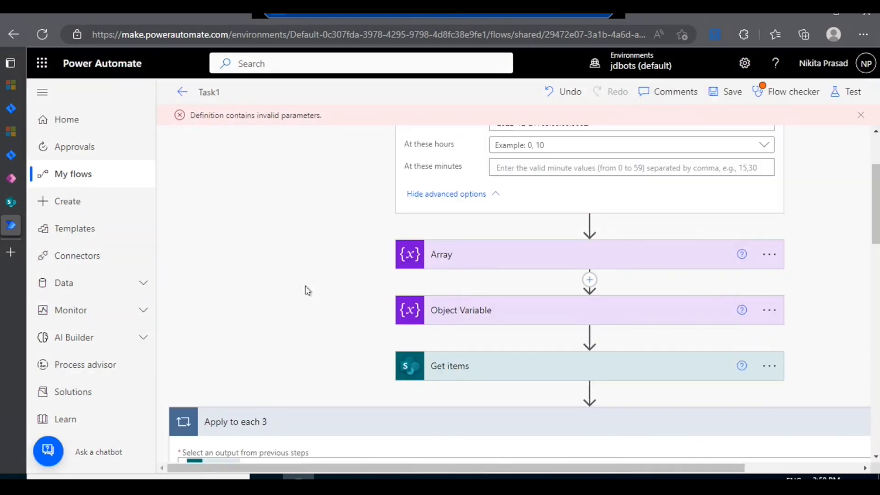
scroll(309, 276, down, 12)
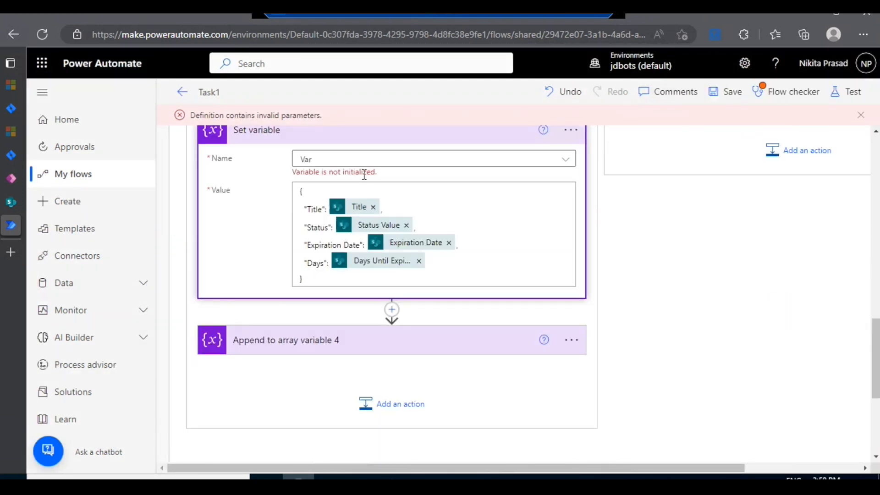
click(566, 163)
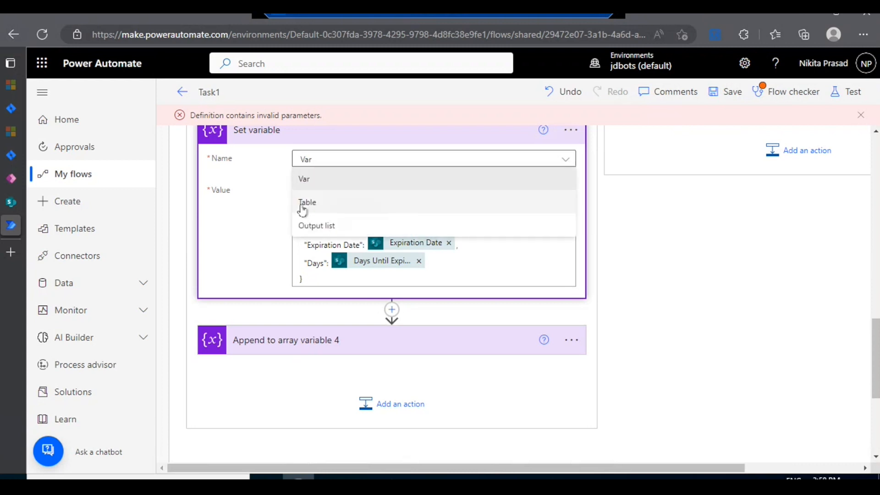
click(302, 206)
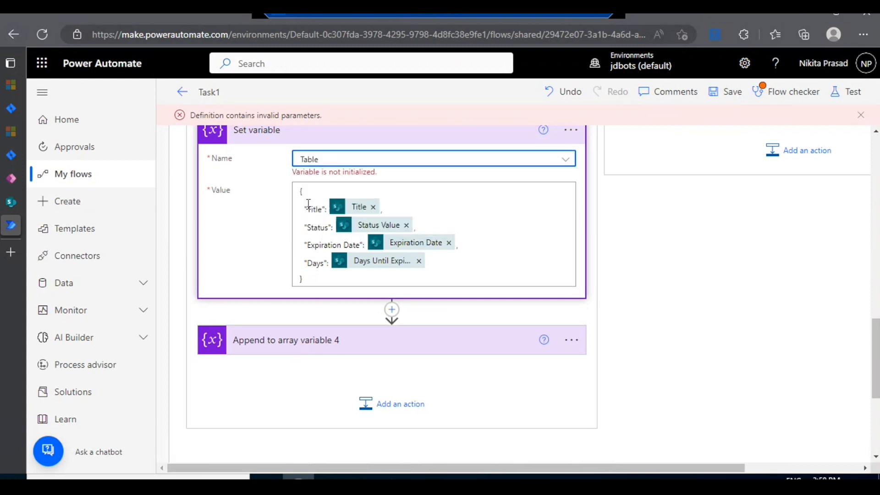
click(734, 92)
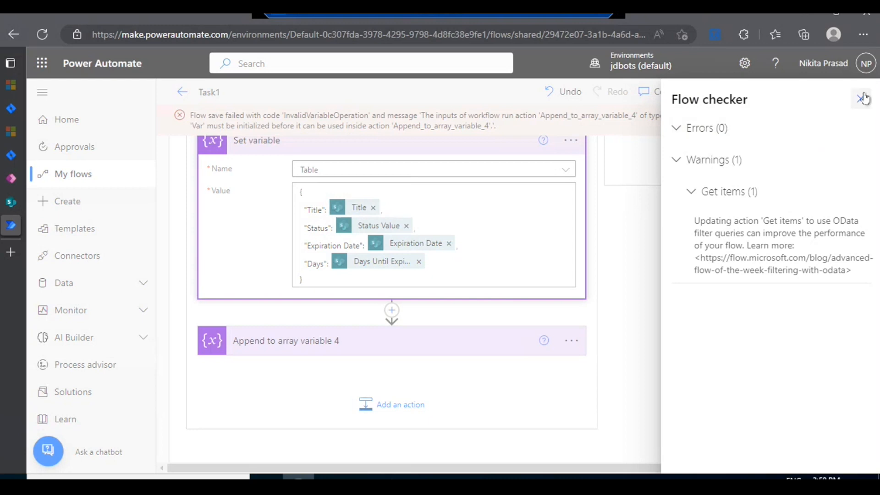
click(862, 98)
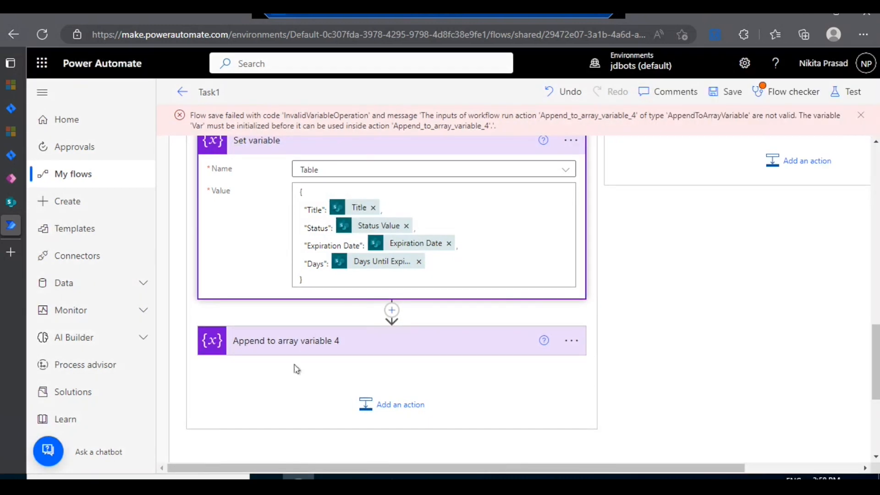
Step: Replace Var with the Table variable as the Value of Append to array variable 4 and save the flow
click(299, 351)
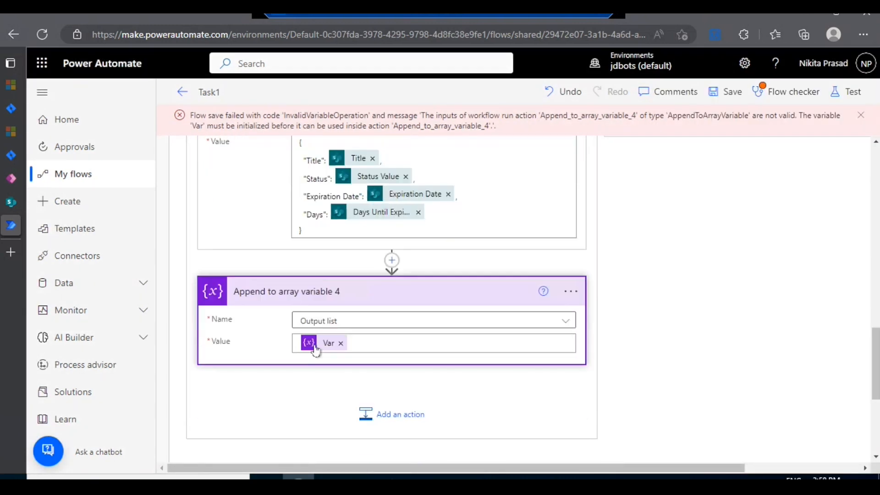
click(338, 342)
click(337, 339)
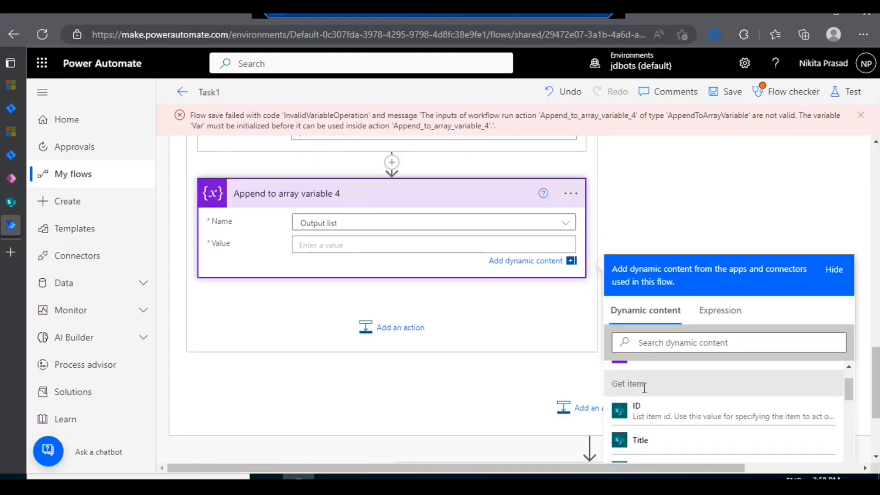
scroll(644, 387, up, 2)
click(660, 406)
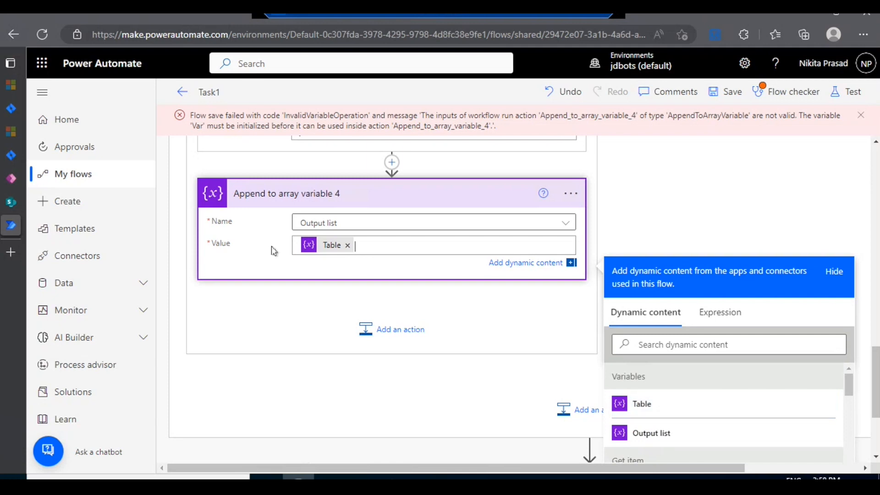
click(284, 204)
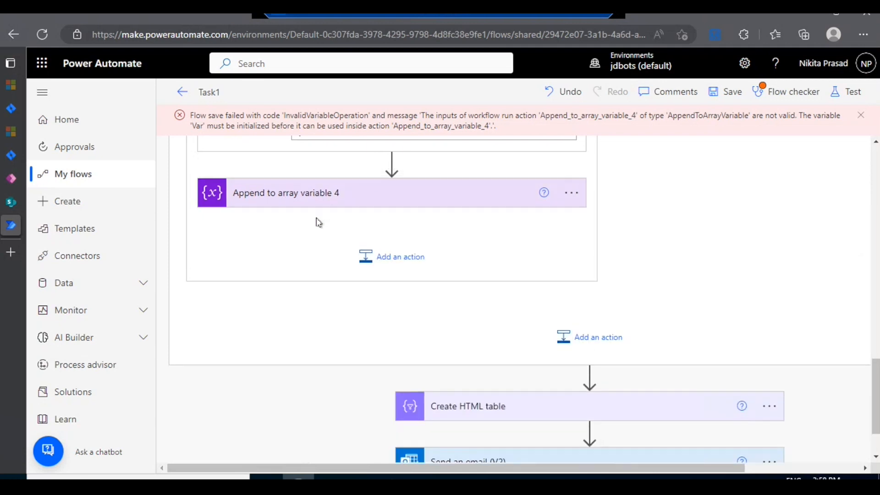
scroll(318, 223, up, 3)
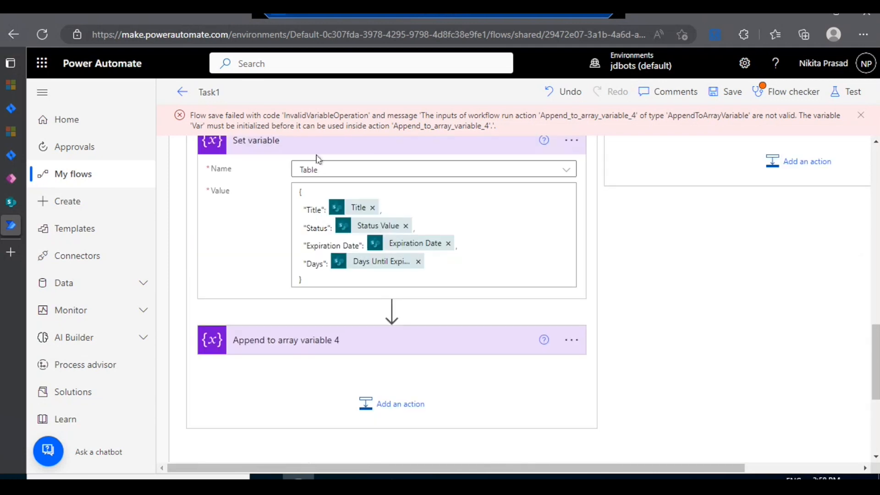
click(731, 97)
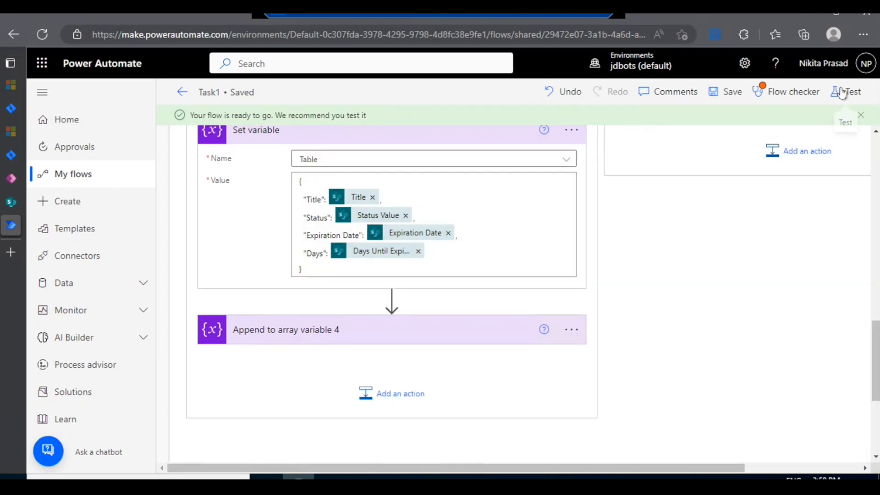
Step: Test the saved flow manually by running it and open its run view
click(843, 93)
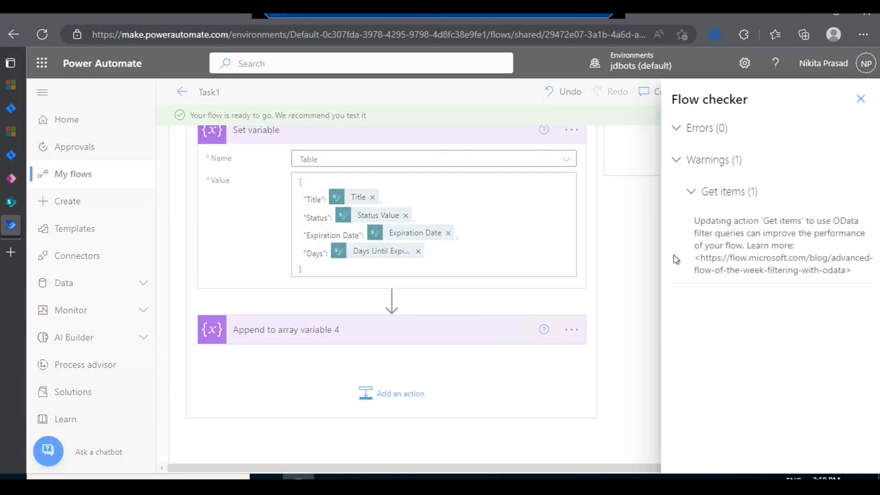
click(859, 99)
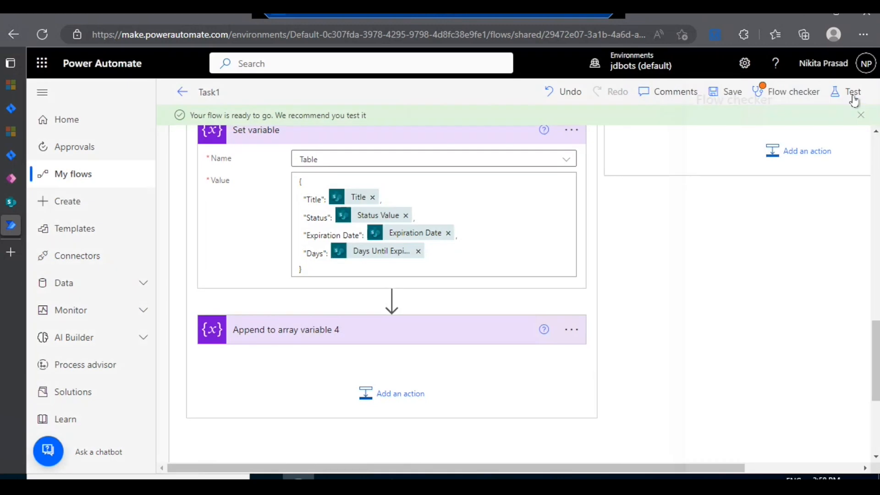
click(850, 92)
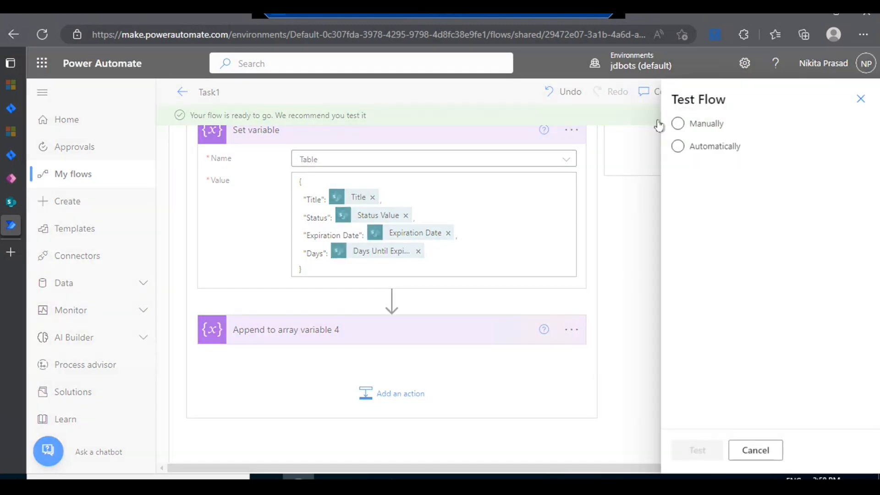
click(676, 123)
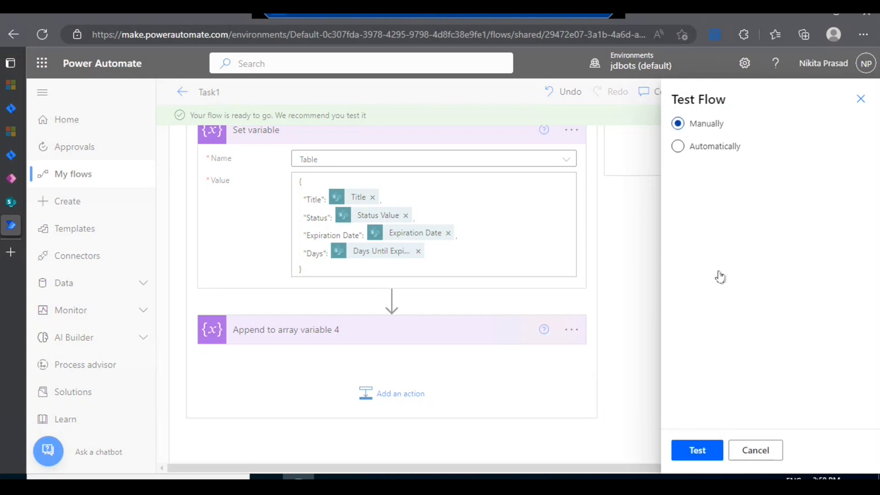
click(709, 447)
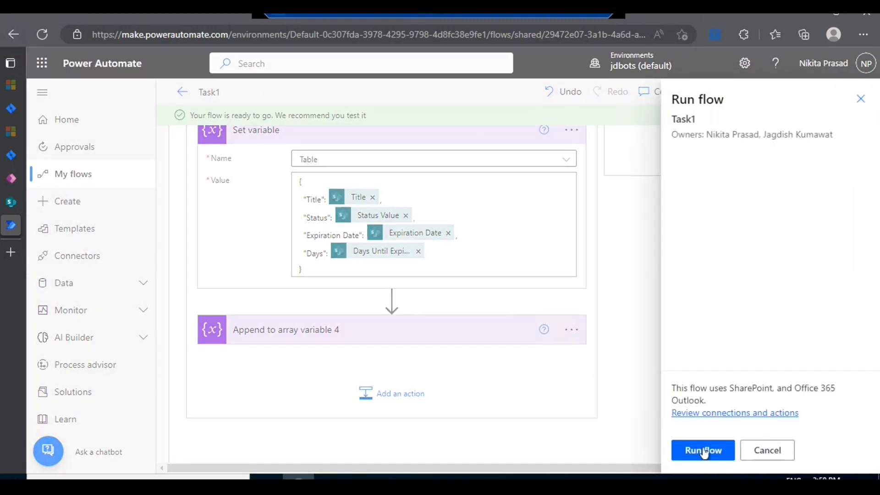
click(705, 450)
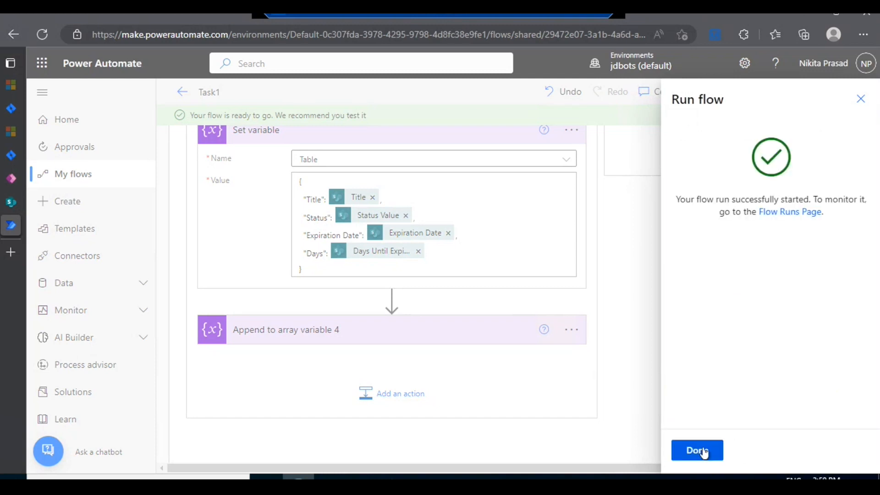
click(705, 452)
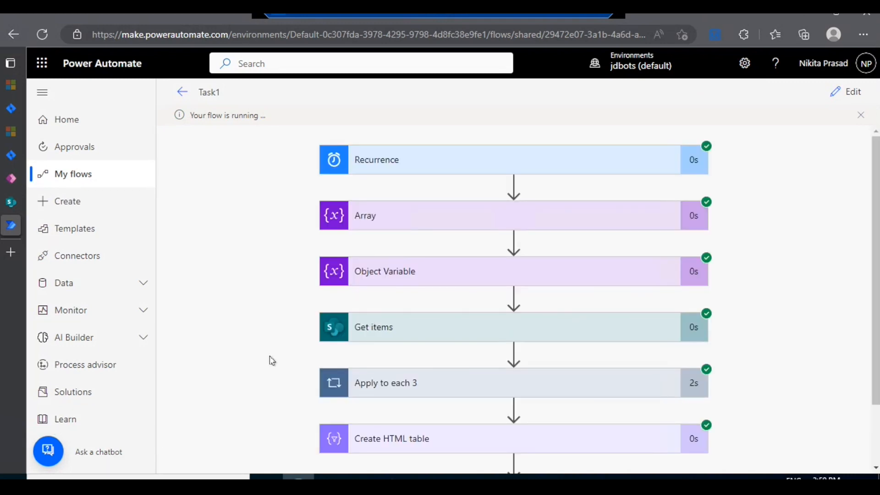
Step: Review the Task1 run's action statuses and inspect the inputs and outputs of Create HTML table
scroll(459, 288, down, 2)
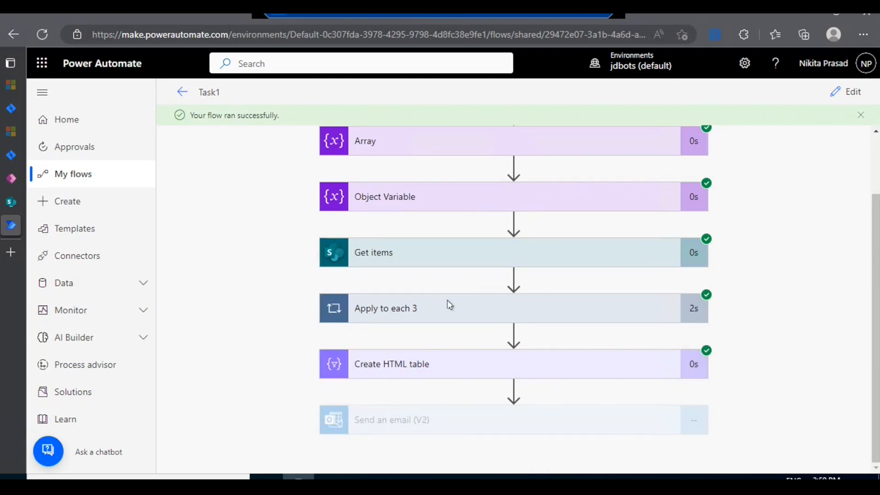
scroll(352, 275, up, 2)
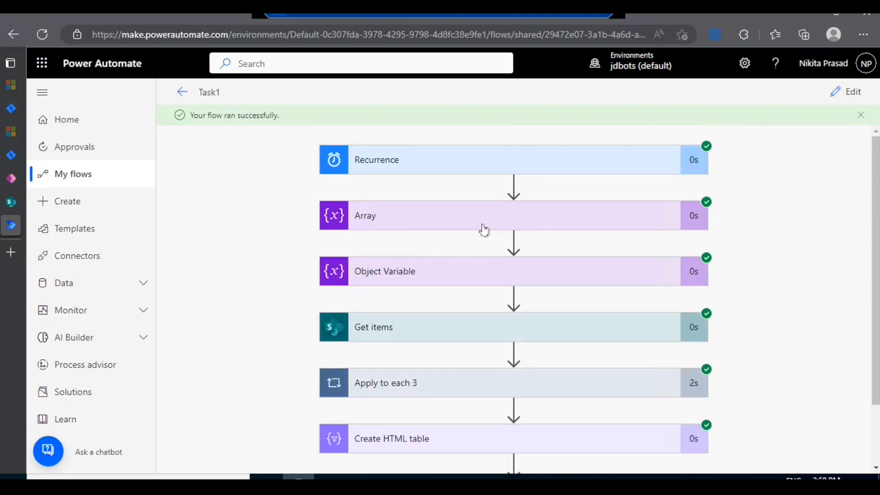
scroll(484, 230, down, 2)
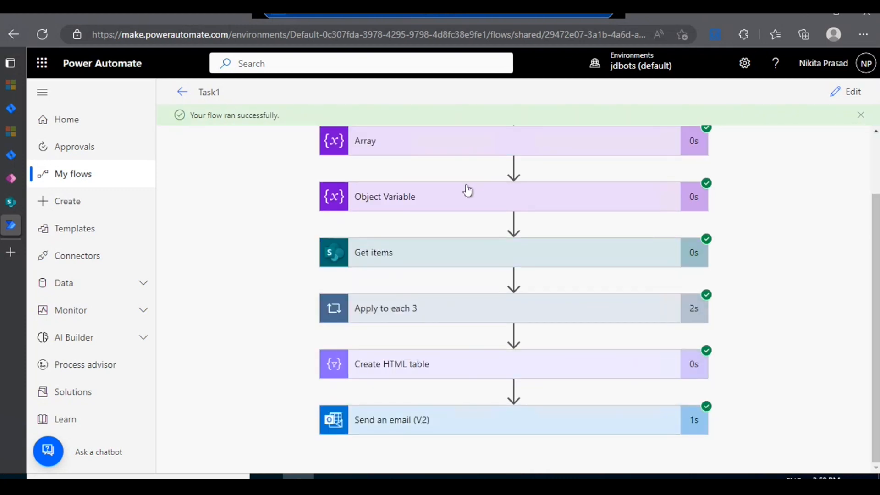
scroll(467, 190, up, 2)
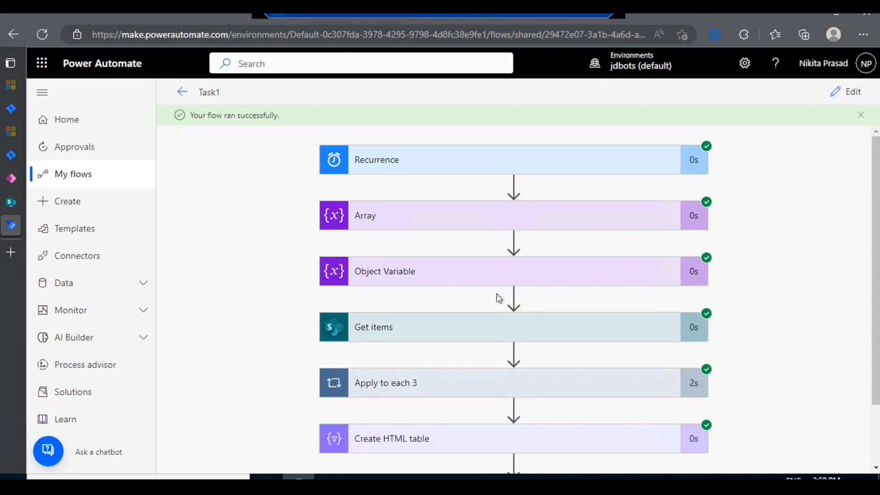
scroll(499, 298, down, 2)
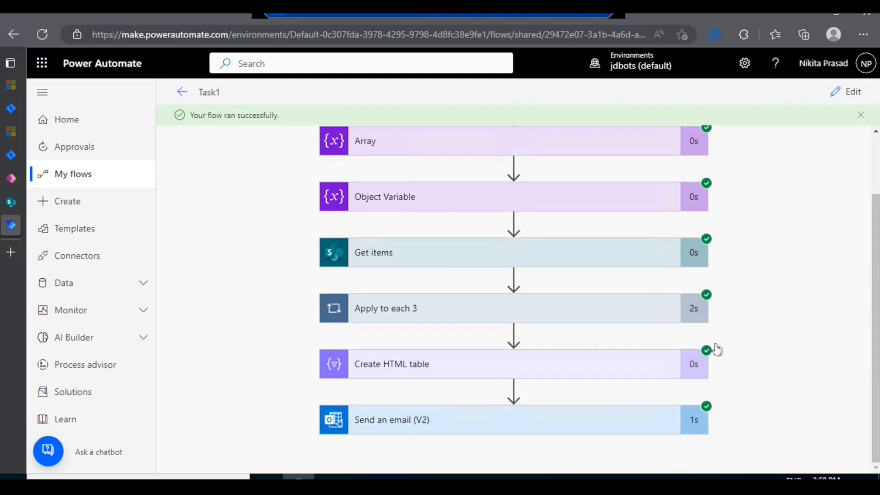
click(429, 366)
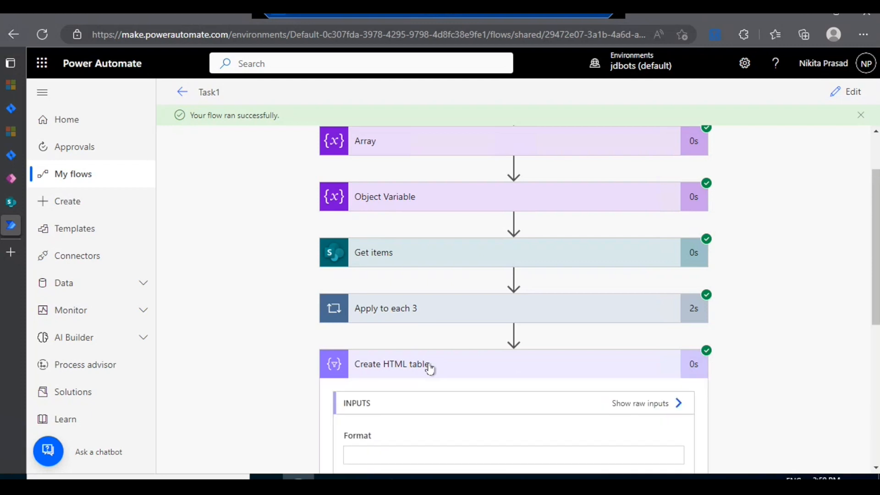
scroll(430, 369, down, 4)
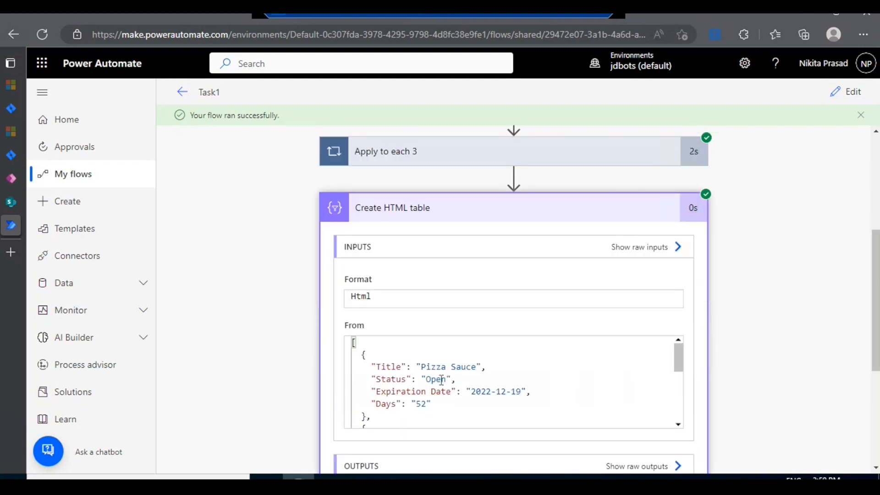
scroll(442, 380, down, 2)
scroll(441, 380, down, 2)
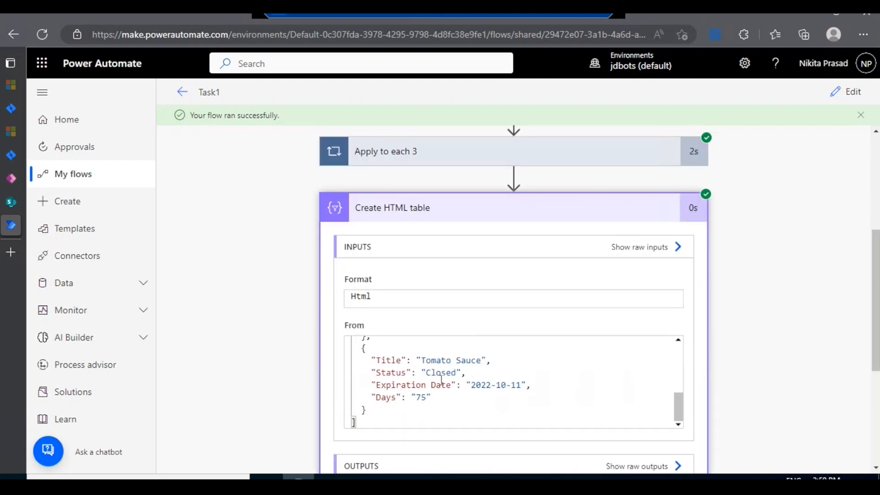
scroll(822, 346, down, 4)
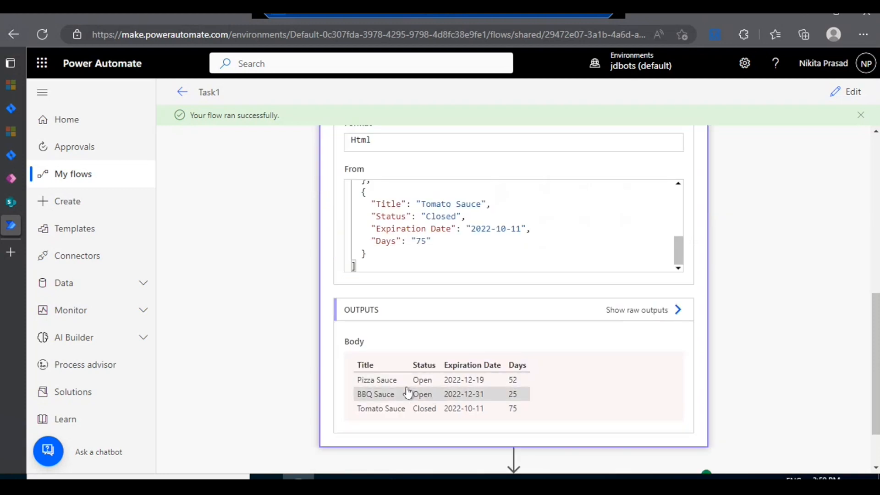
scroll(406, 381, up, 4)
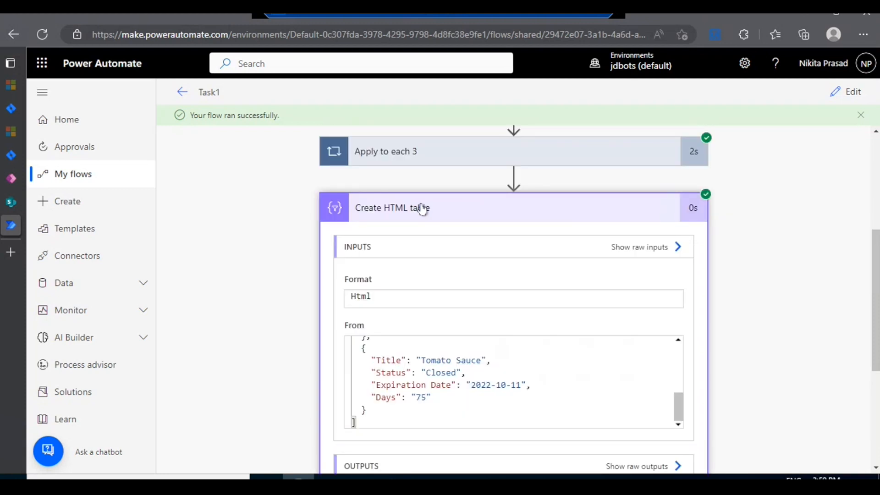
click(422, 210)
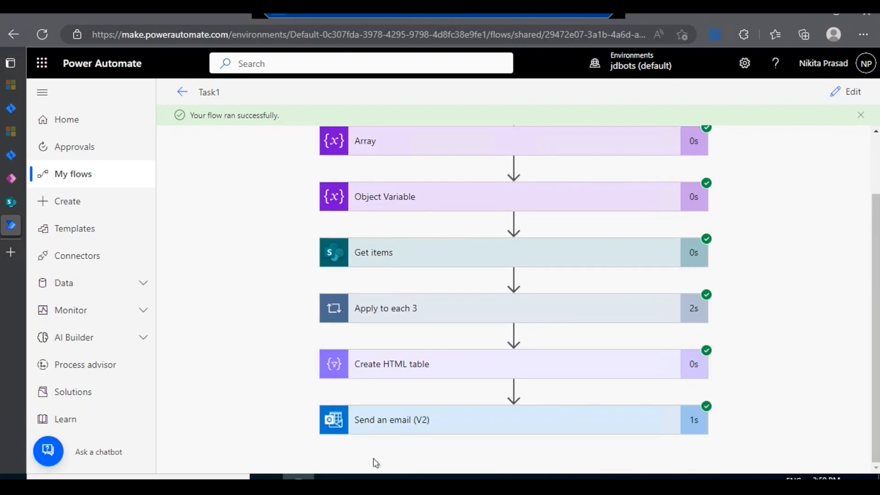
Step: Switch to Outlook and open the newest Items email in the inbox
click(179, 478)
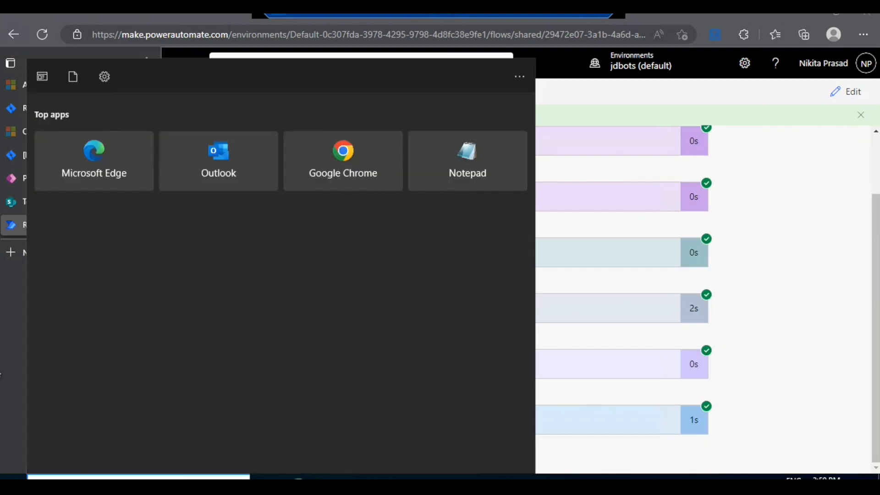
text(out)
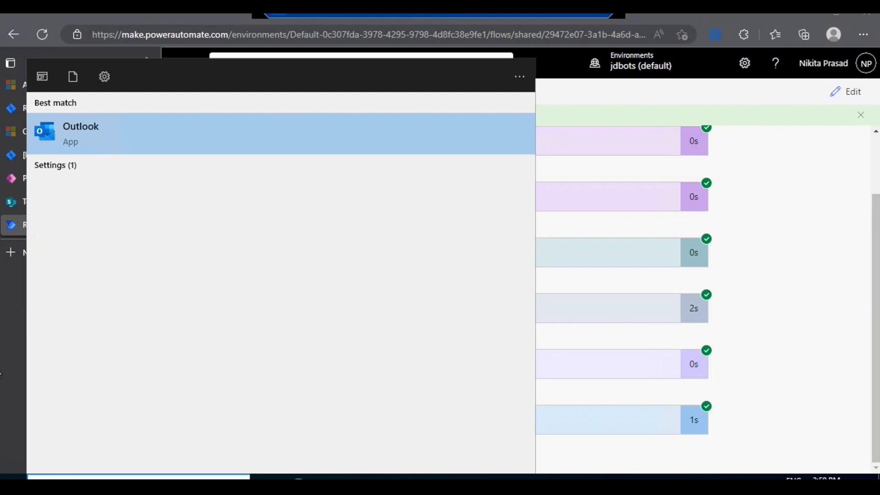
key(Return)
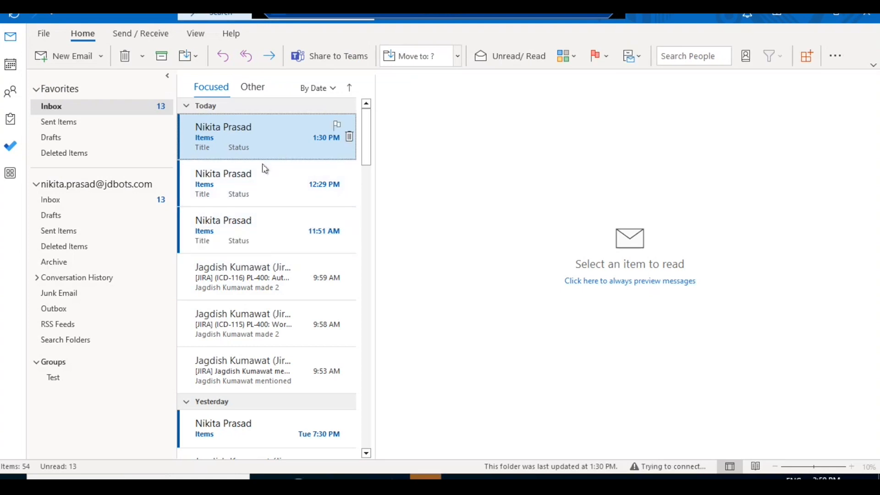
click(362, 196)
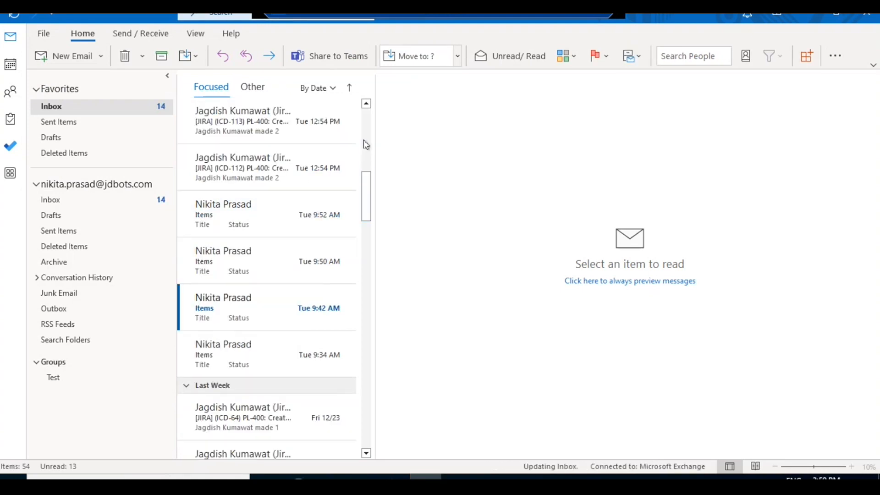
click(362, 141)
drag(363, 133, 357, 108)
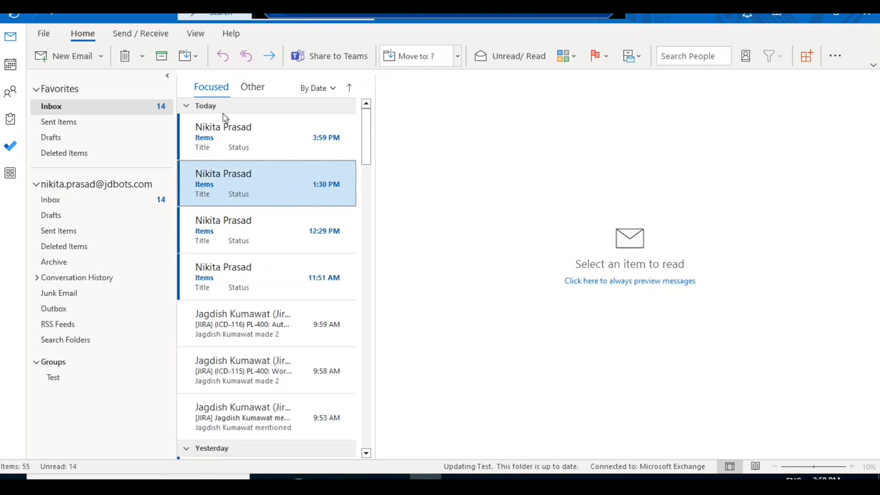
click(243, 138)
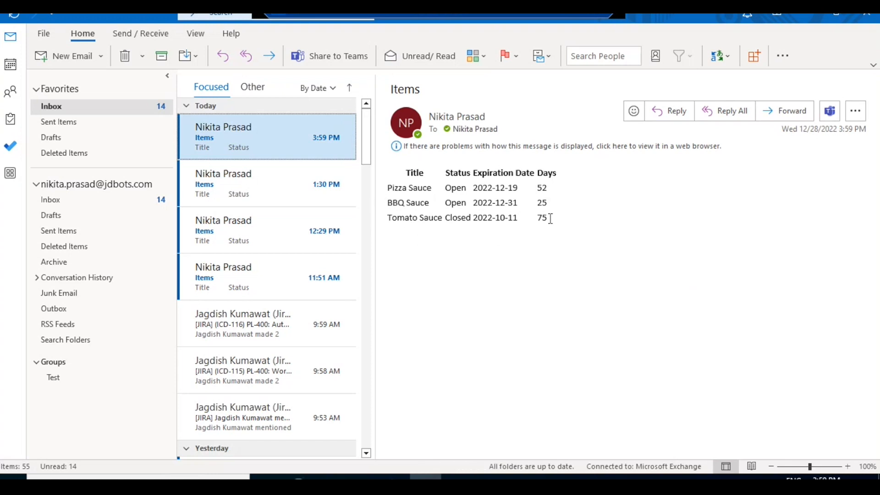
Step: Switch to the SharePoint Flow list in Edge and select the Pizza Sauce, BBQ Sauce and Tomato Sauce items for comparison with the email
click(298, 478)
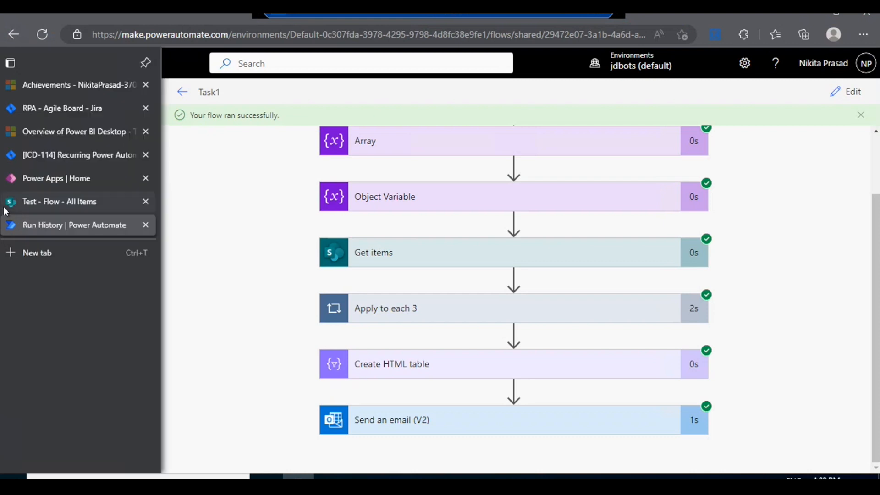
click(6, 211)
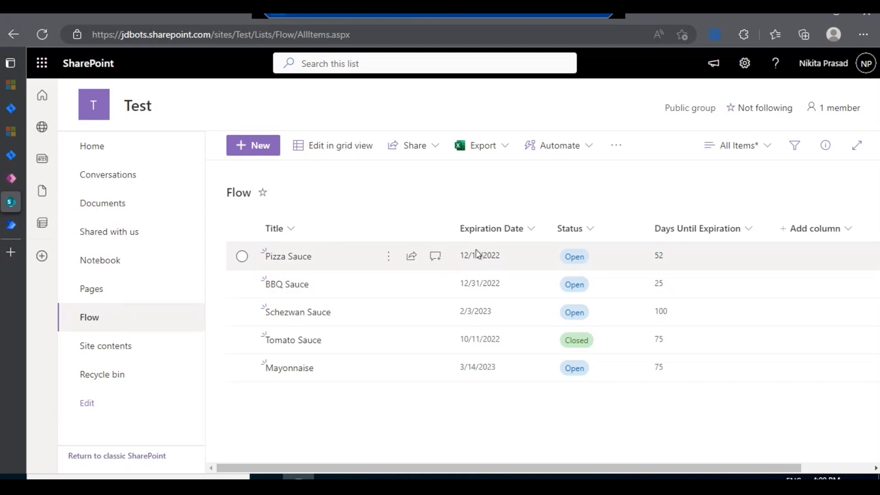
click(242, 257)
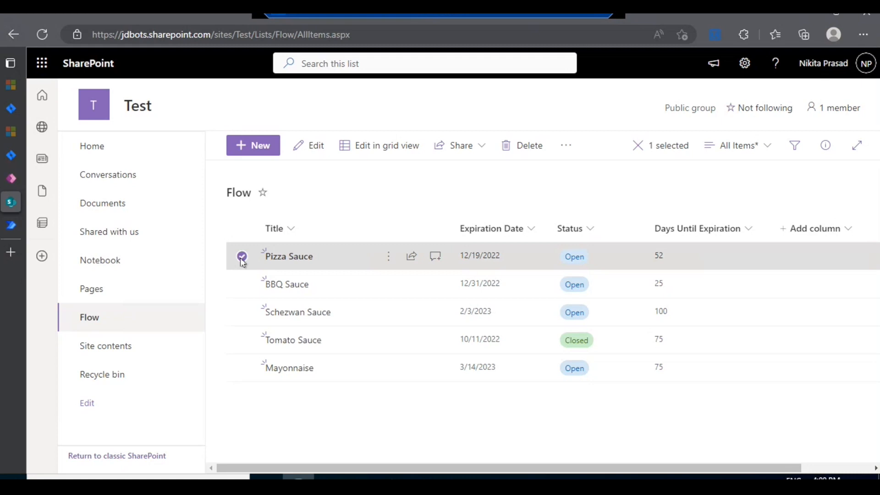
click(243, 287)
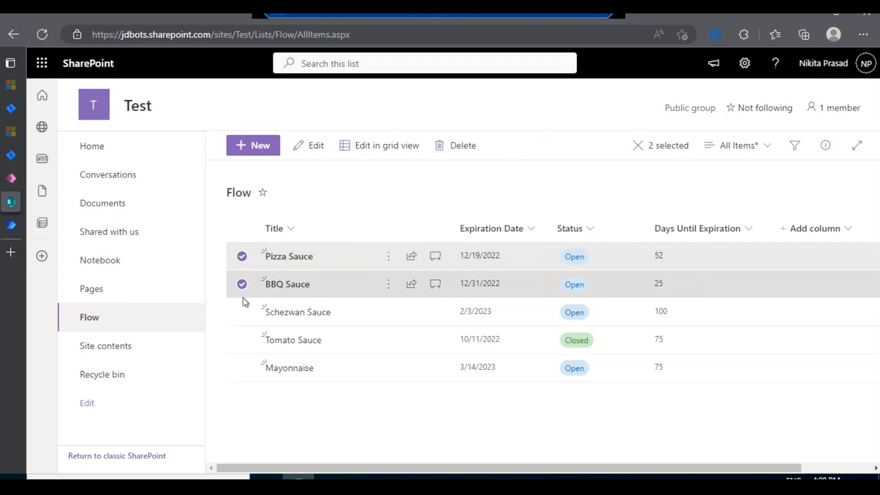
click(243, 345)
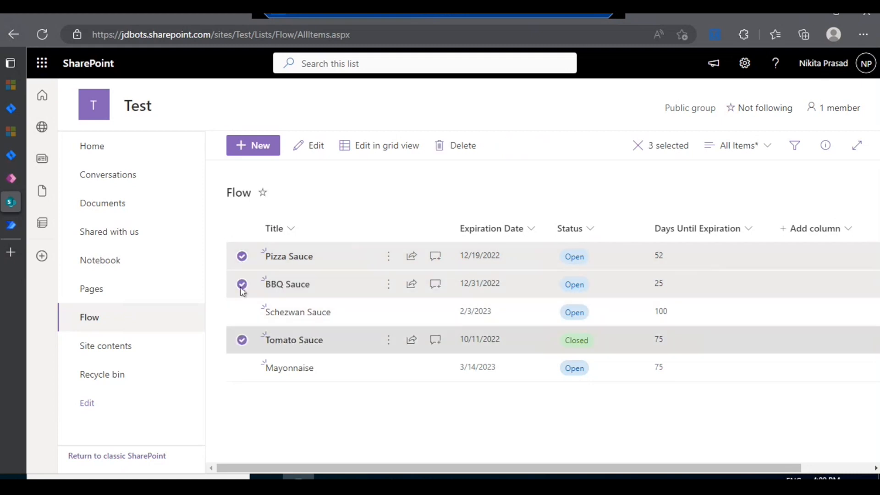
click(241, 286)
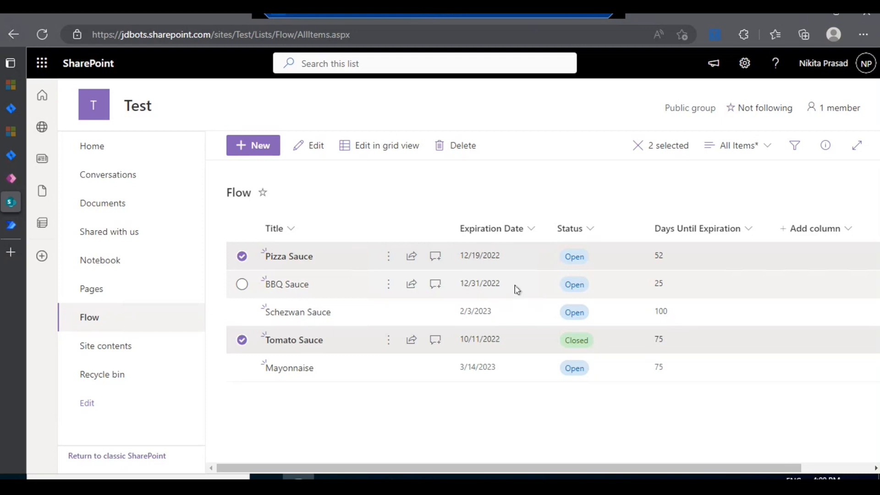
click(242, 285)
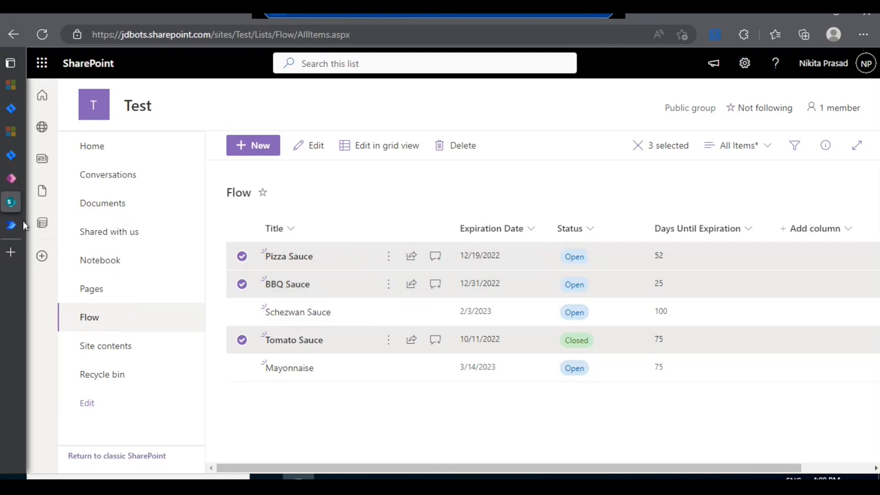
Step: Clear the list selection and return to Outlook to compare the emailed table with the list items
mouse_move(54, 273)
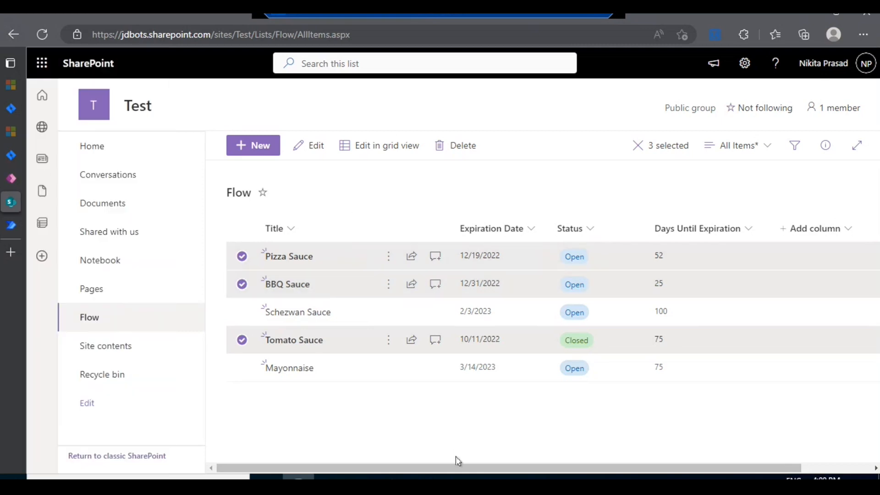
click(458, 461)
click(425, 476)
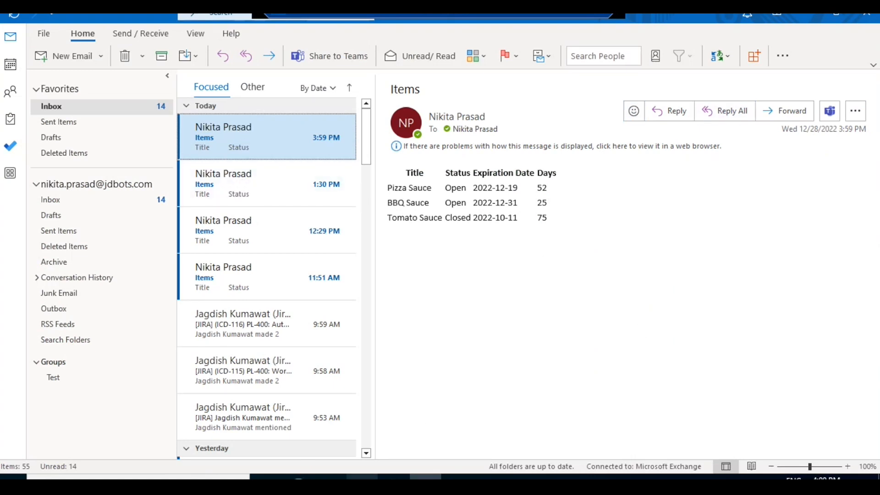
Step: Switch back to Power Automate in Edge, leave the Task1 run and open the Task2 flow for editing
click(301, 475)
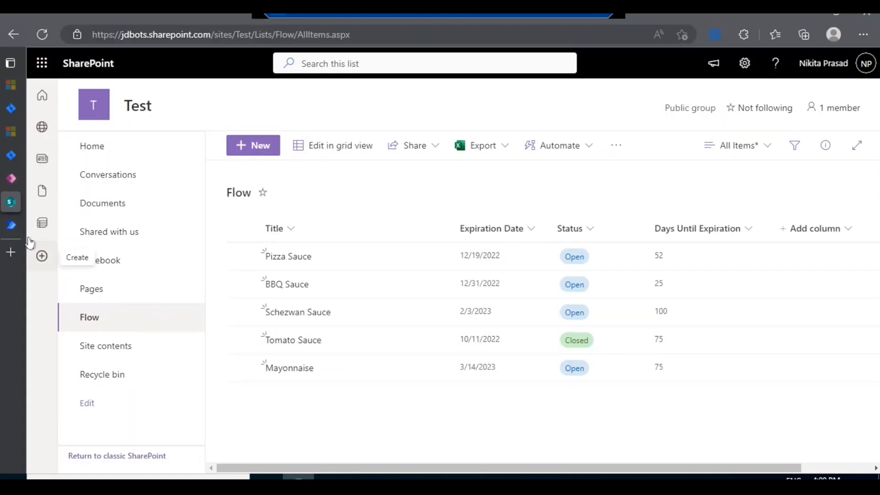
click(13, 222)
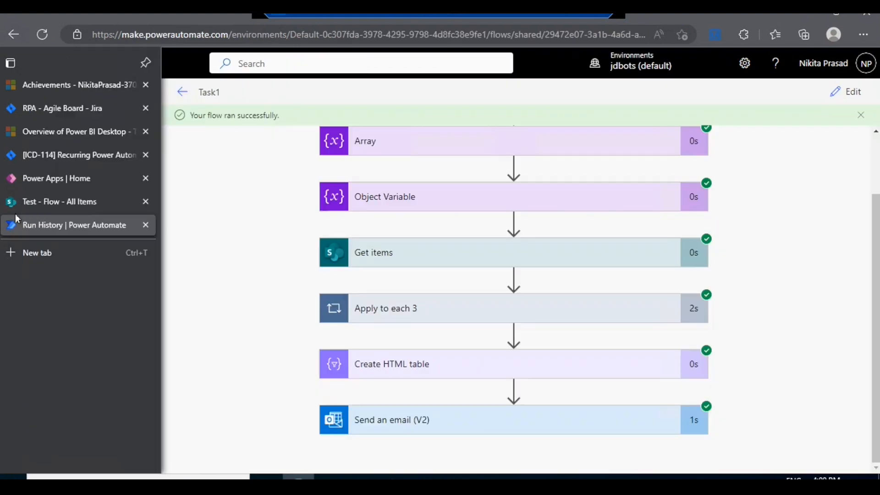
click(183, 93)
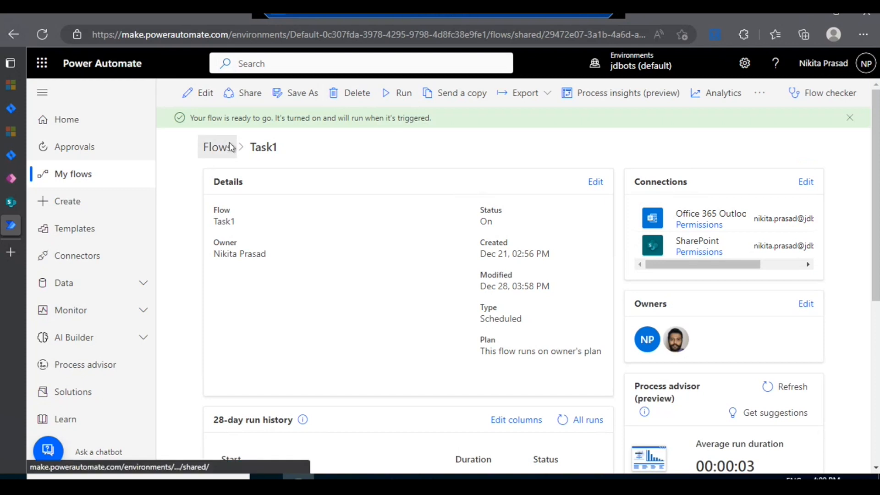
click(228, 146)
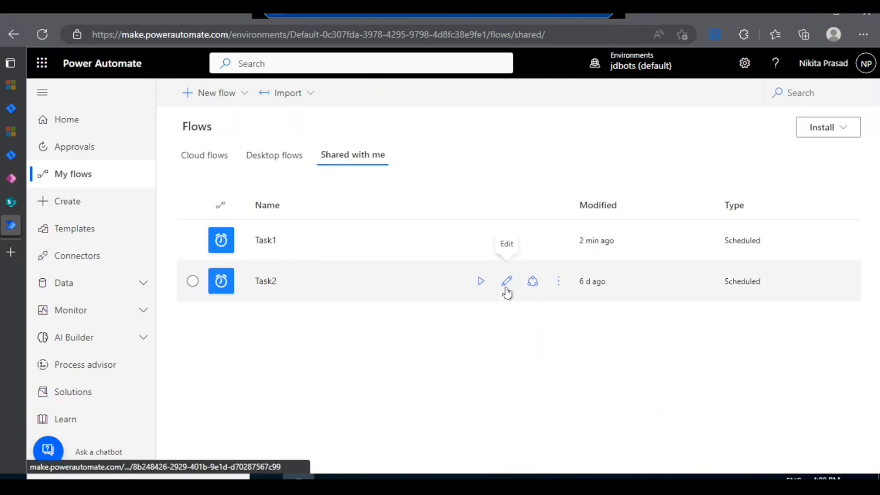
click(506, 288)
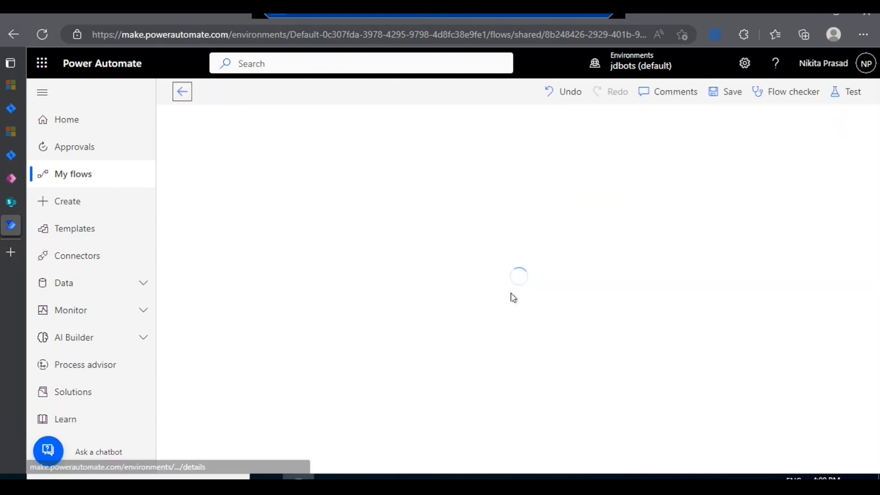
Step: Check the SharePoint Flow list and examine Task2's Recurrence trigger including its advanced options
click(9, 207)
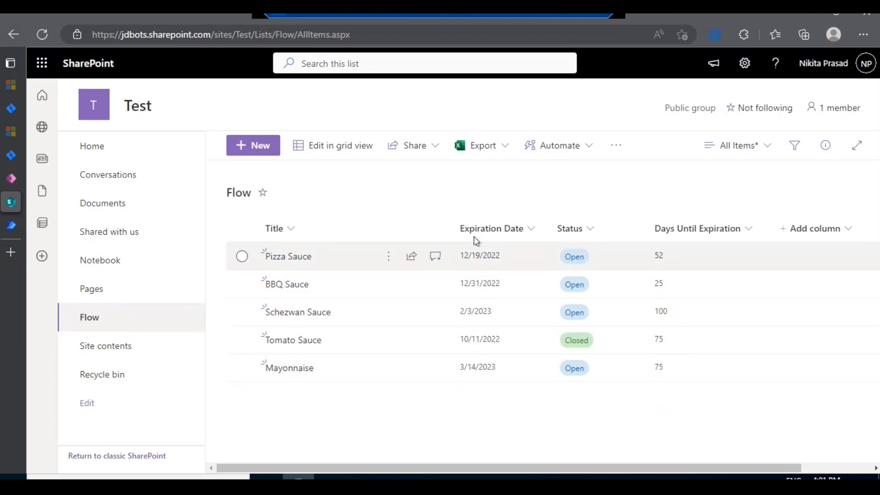
click(13, 230)
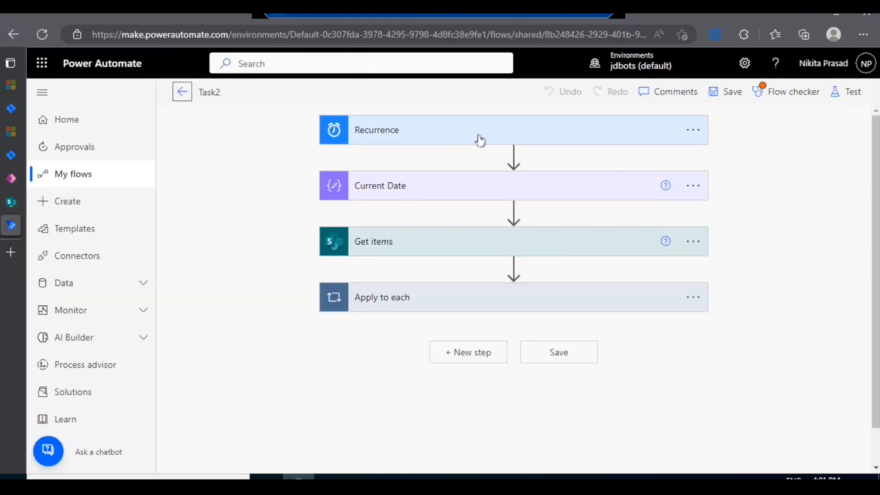
click(480, 139)
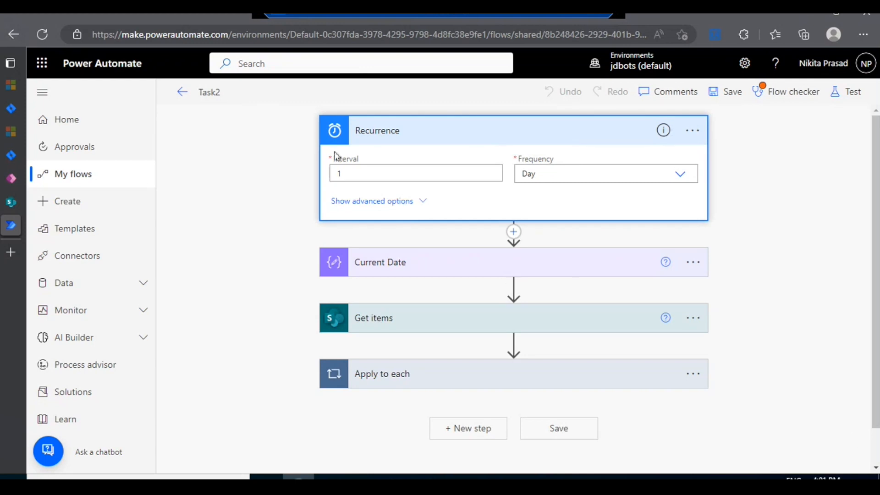
click(375, 202)
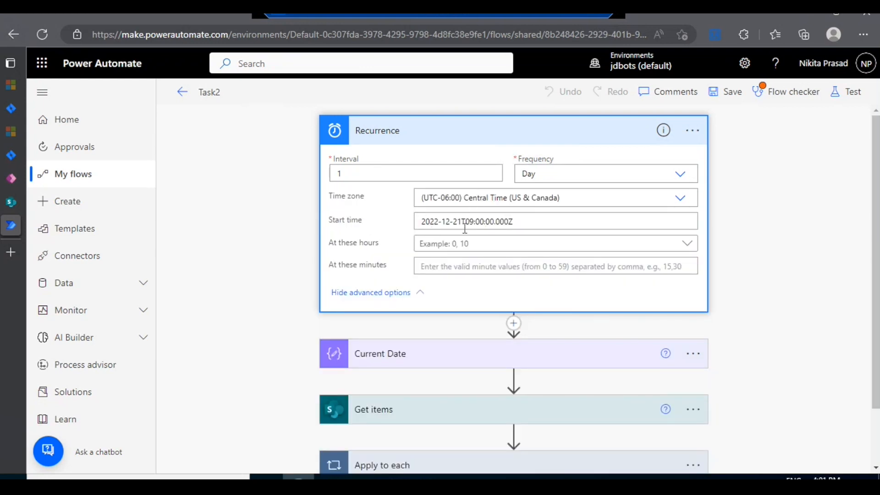
Step: Collapse the Recurrence trigger and update the Current Date expression to ticks(formatDateTime(utcNow(),'yyyy-MM-dd'))
click(445, 133)
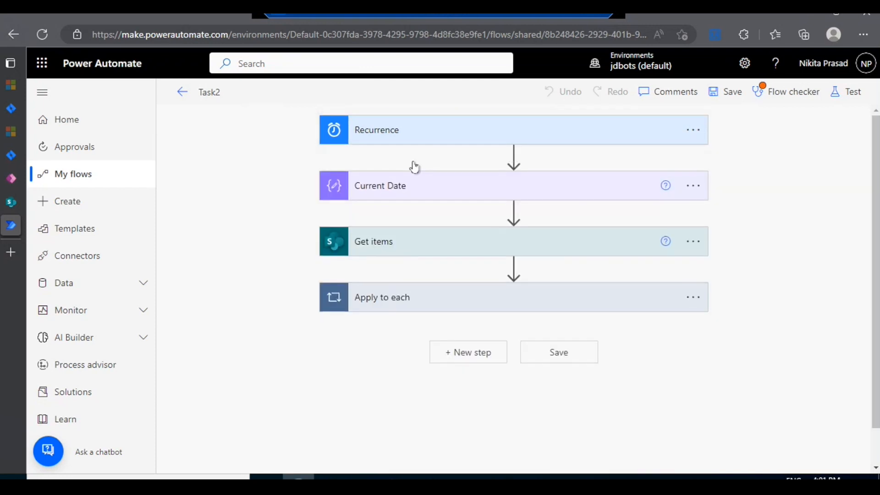
click(449, 193)
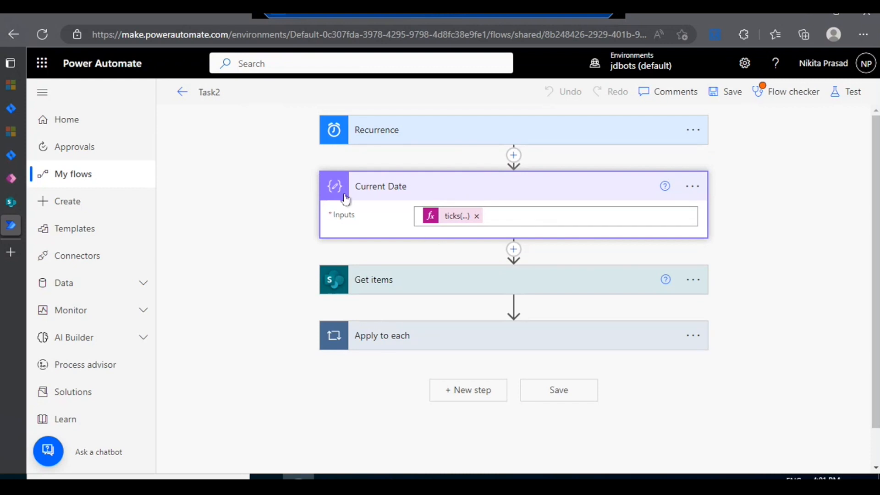
click(445, 218)
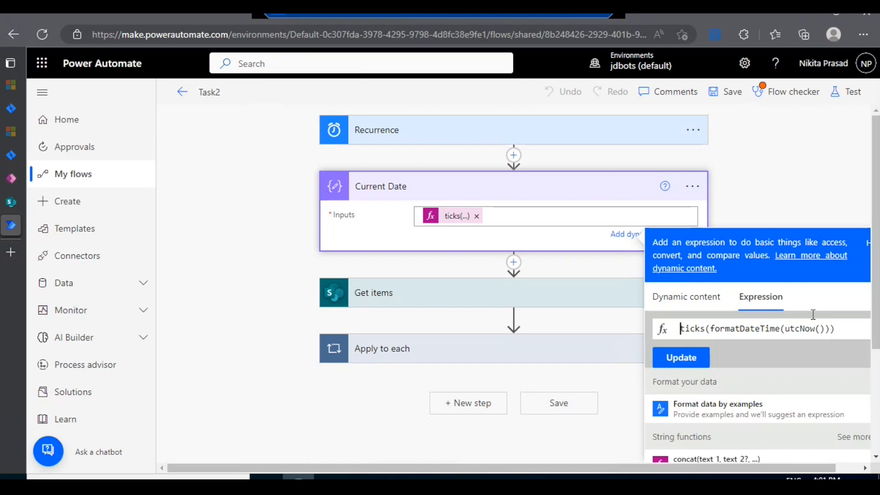
click(822, 328)
key(Right)
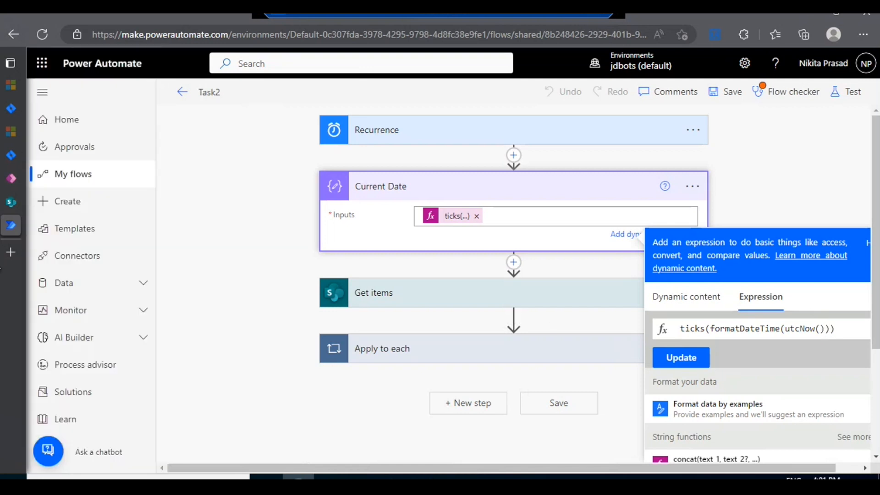
text(,)
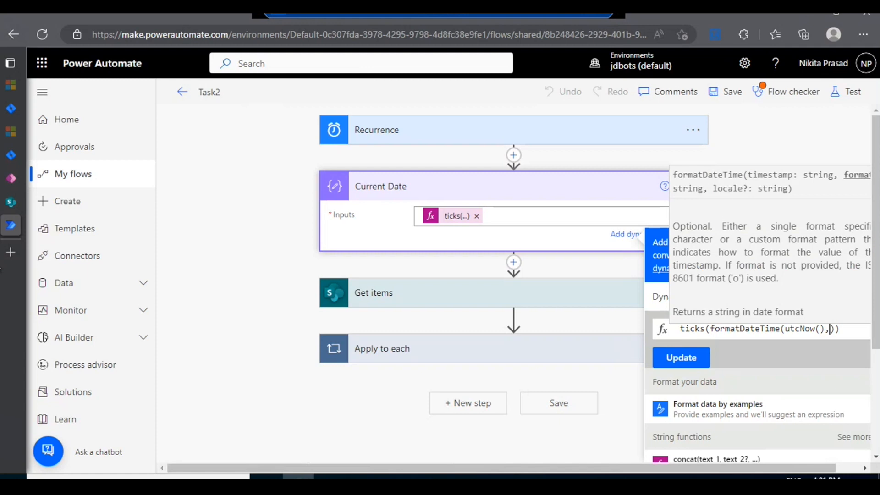
text("")
key(BackSpace)
key(BackSpace)
text('')
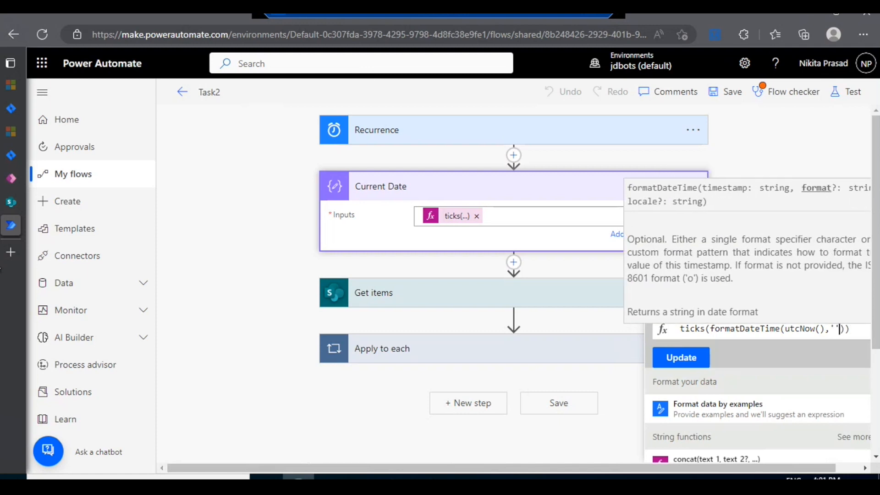
text(yy)
key(BackSpace)
key(BackSpace)
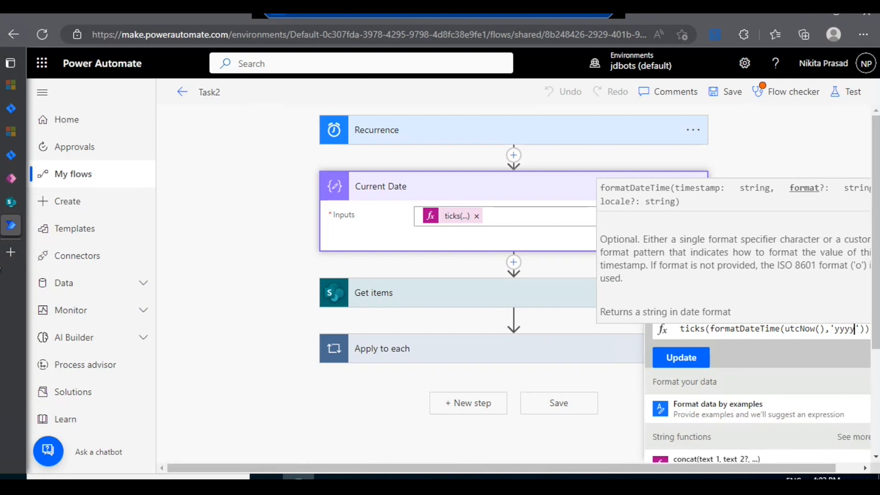
text(yyyy-MM)
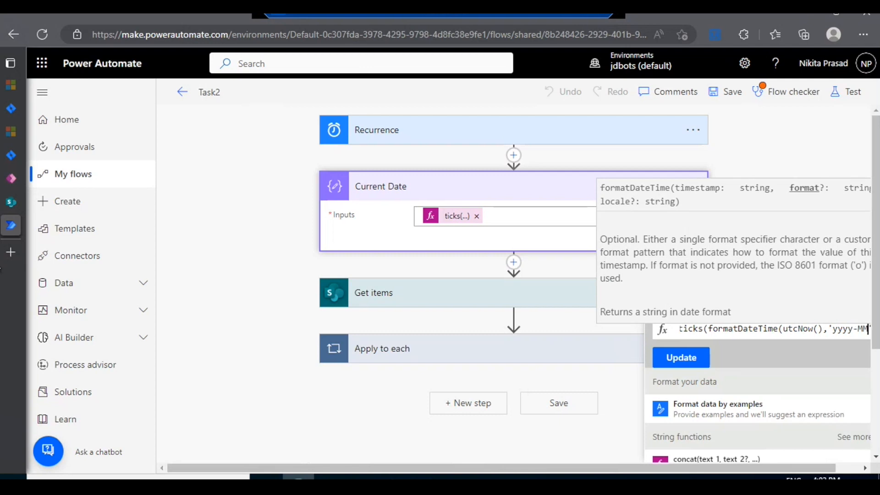
text(-dd)
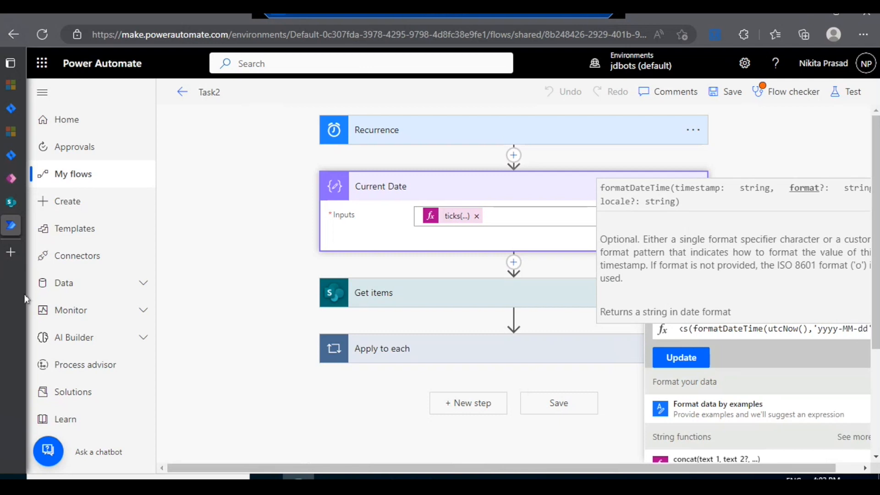
click(681, 357)
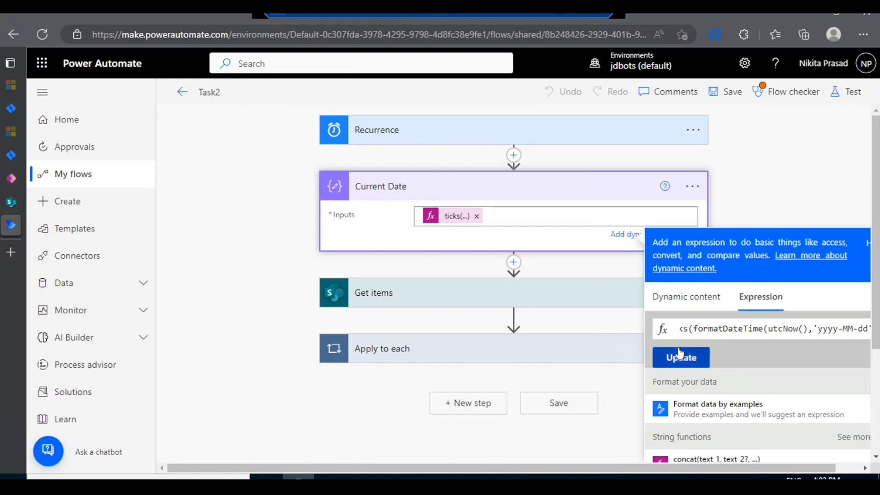
click(490, 218)
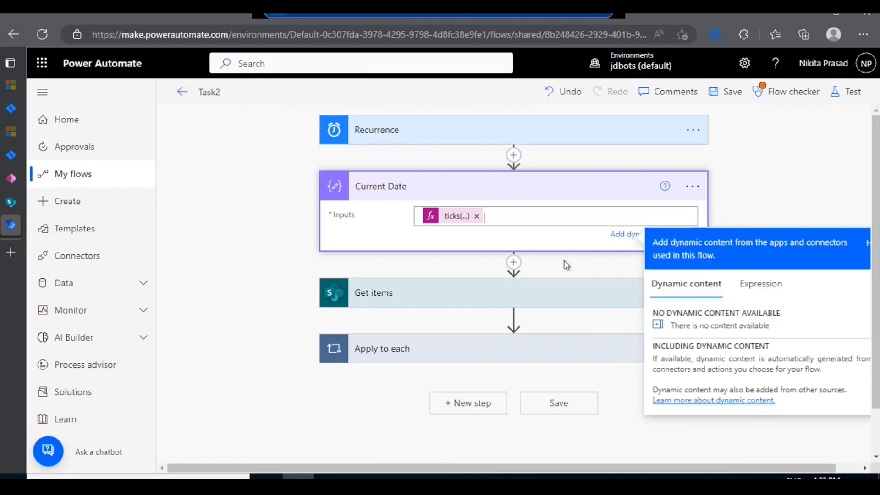
Step: Examine the Get items action's site, list and advanced options, and collapse it
click(416, 303)
scroll(399, 335, down, 2)
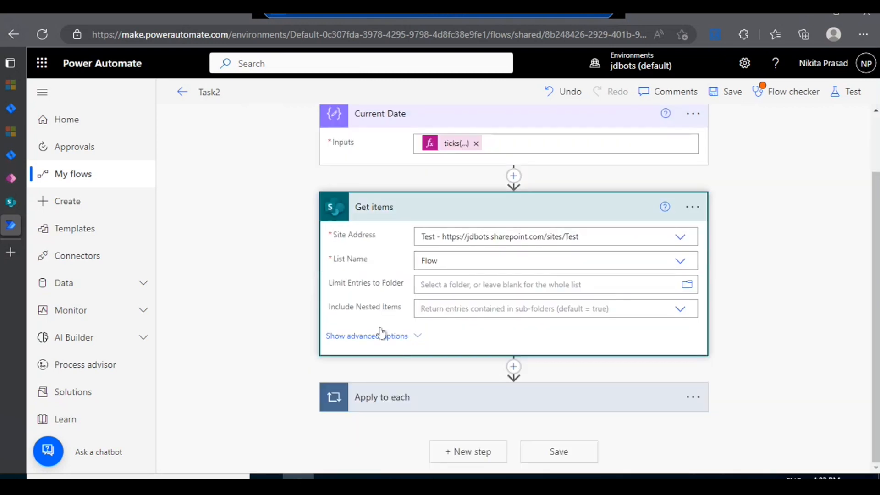
click(425, 339)
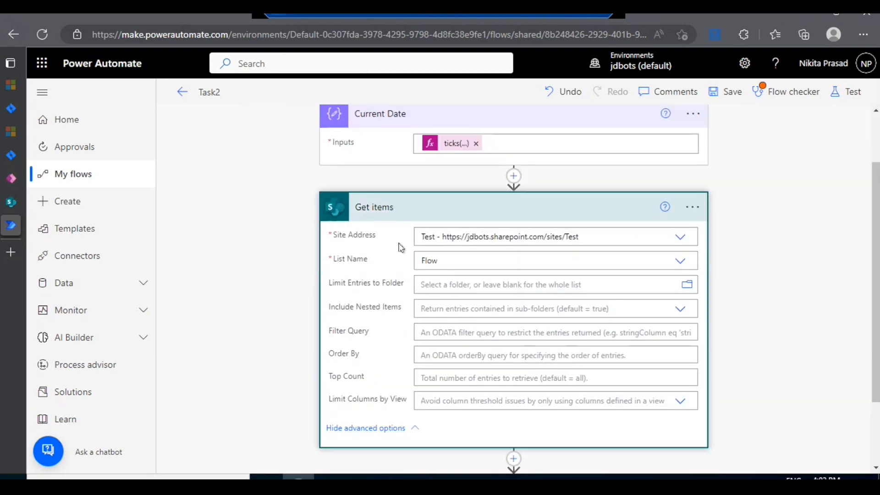
click(385, 207)
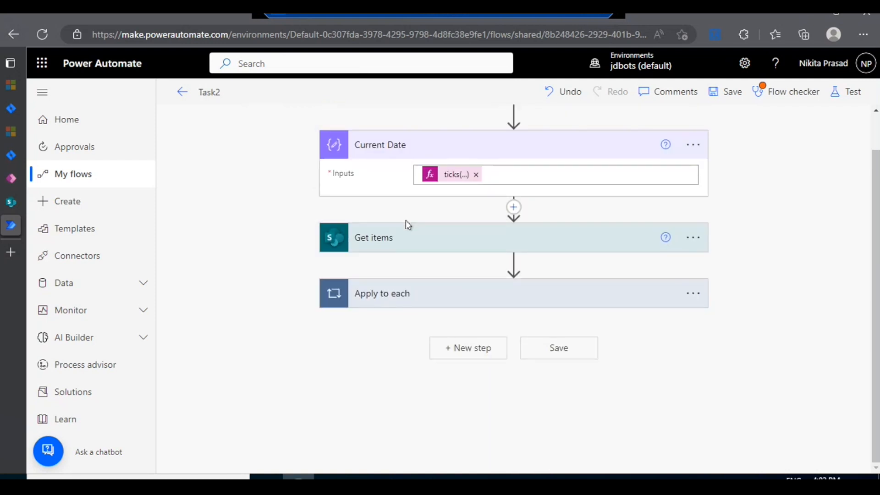
Step: Expand the Apply to each loop and examine the site, list and ID settings of its Get item action
click(406, 294)
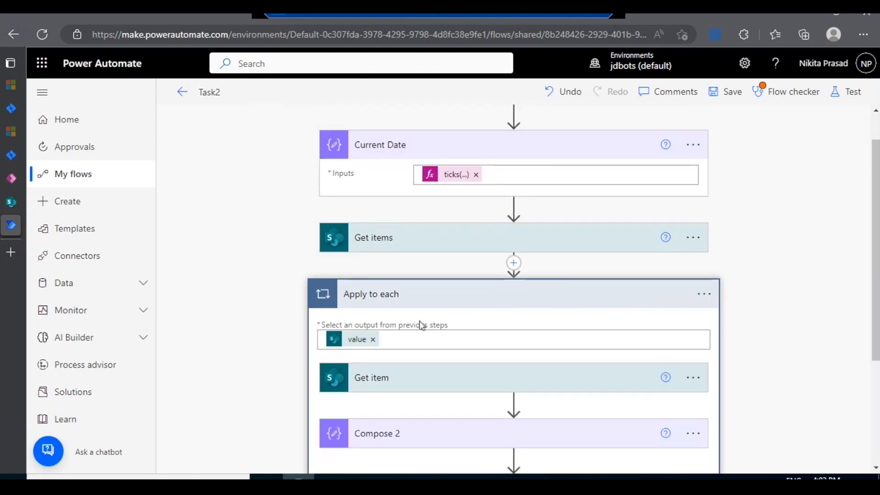
scroll(422, 325, down, 2)
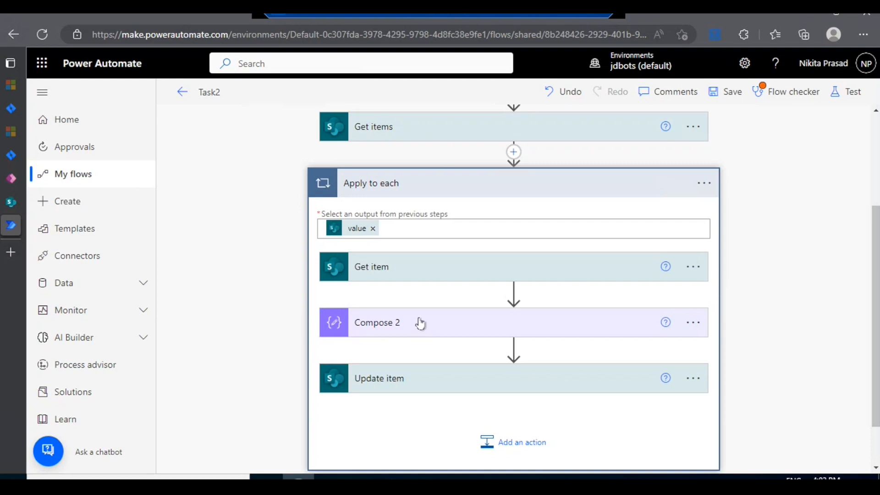
click(403, 263)
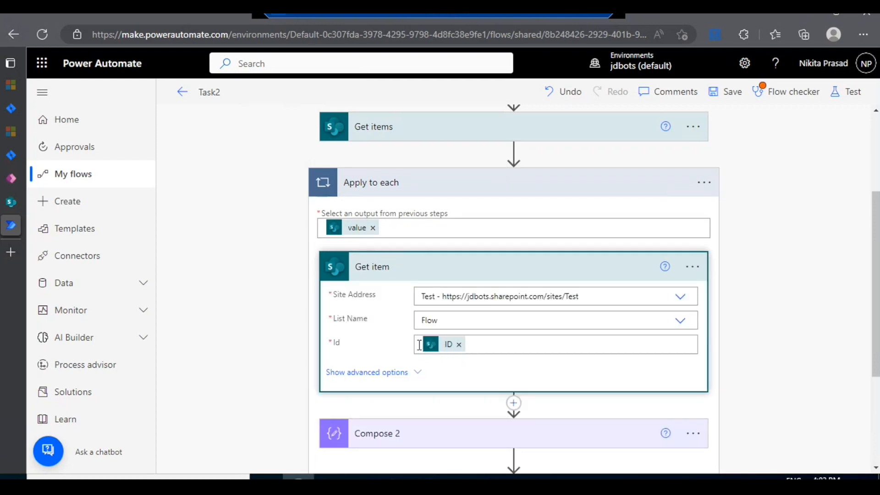
click(462, 274)
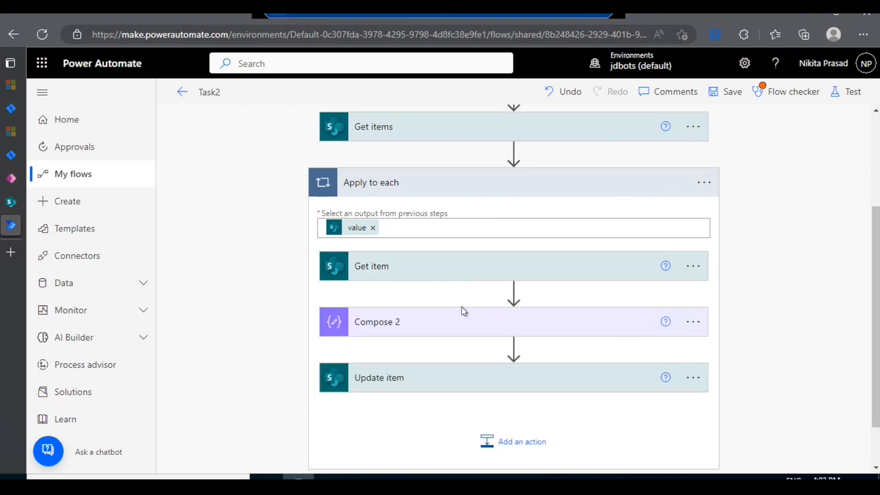
Step: Open the div expression in Compose 2 and read through it from start to end and back
click(462, 322)
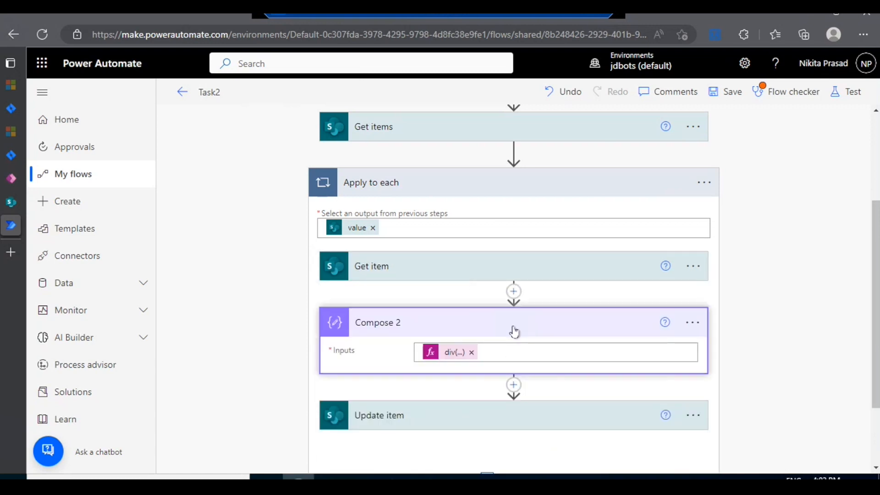
click(448, 357)
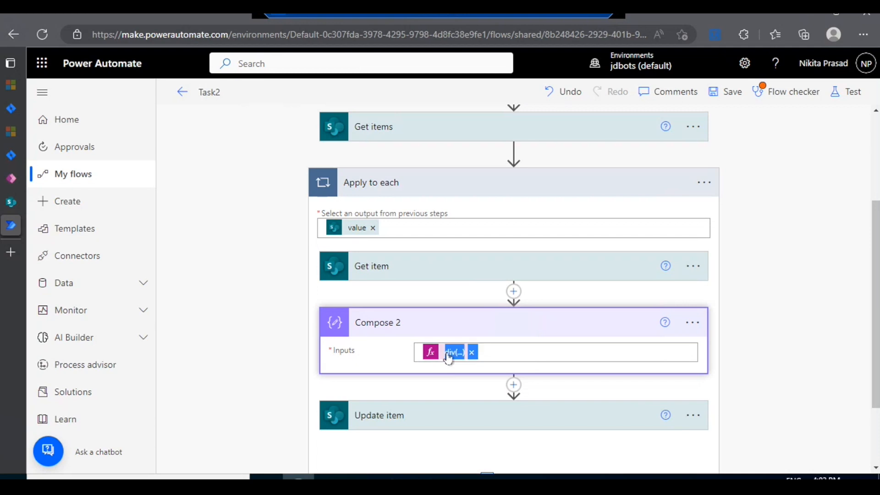
scroll(743, 300, down, 3)
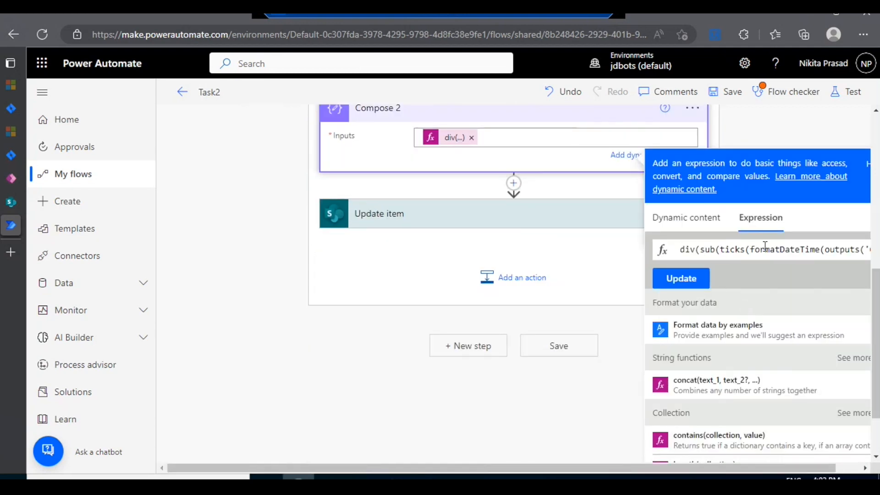
click(792, 255)
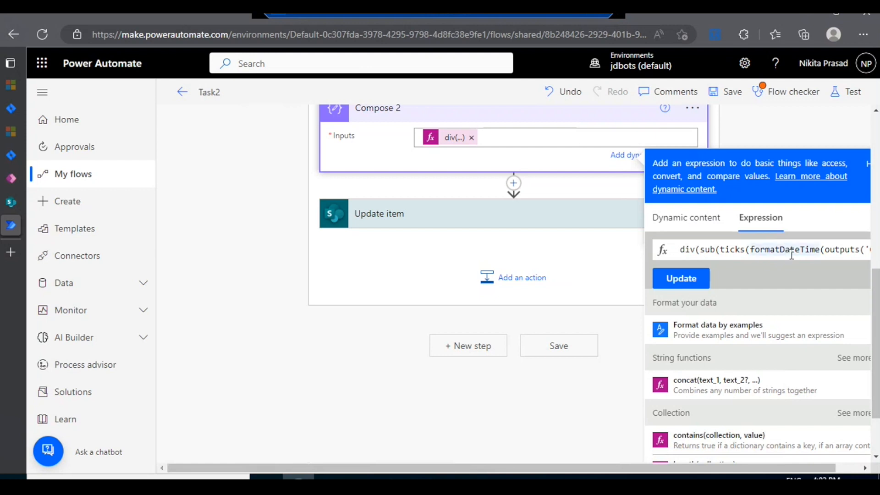
key(Right)
key(Right)
key(Right)
key(Right)
key(Right)
key(Right)
key(Right)
key(Right)
key(Right)
key(Right)
key(Right)
key(Right)
key(Right)
key(Right)
key(Right)
key(Right)
key(Right)
key(Right)
key(Right)
key(Right)
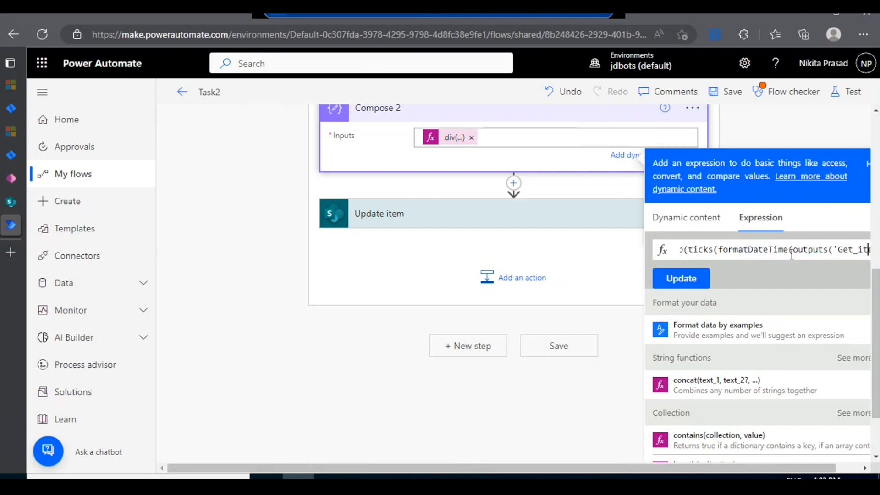
key(Right)
key(Right)
key(Right)
key(Right)
key(Right)
key(Right)
key(Right)
key(Right)
key(Right)
key(Right)
key(Right)
key(Right)
key(Right)
key(Right)
key(Right)
key(Right)
key(Right)
key(Right)
key(Right)
key(Right)
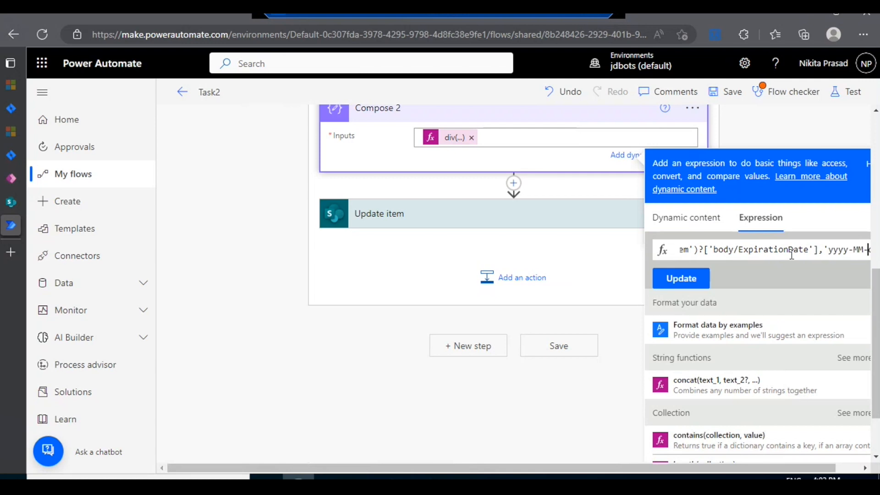
key(Right)
key(Right)
key(Right)
key(Right)
key(Right)
key(Right)
key(Right)
key(Right)
key(Right)
key(Right)
key(Right)
key(Right)
key(Right)
text(ate')),864000000000))
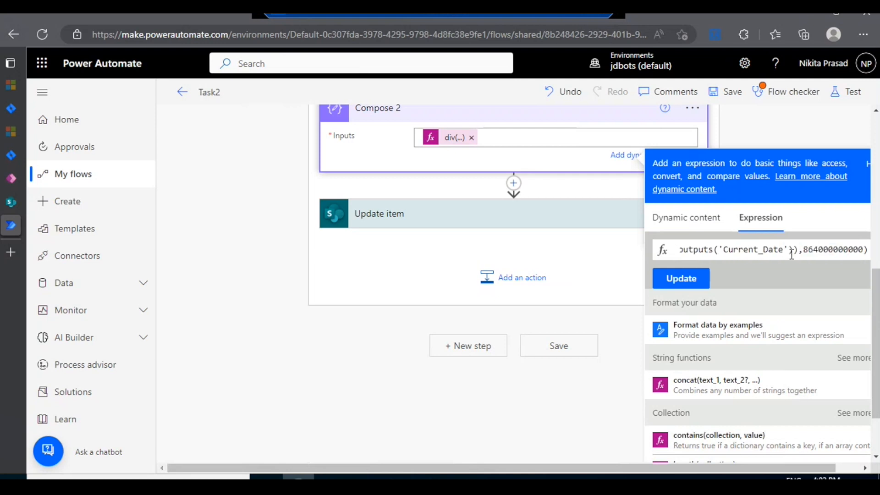
key(Left)
key(Left)
key(Left)
key(Left)
key(Left)
key(Left)
key(Left)
key(Left)
key(Left)
key(Left)
key(Left)
key(Left)
key(Left)
key(Left)
key(Left)
key(Left)
key(Left)
key(Left)
key(Left)
key(Left)
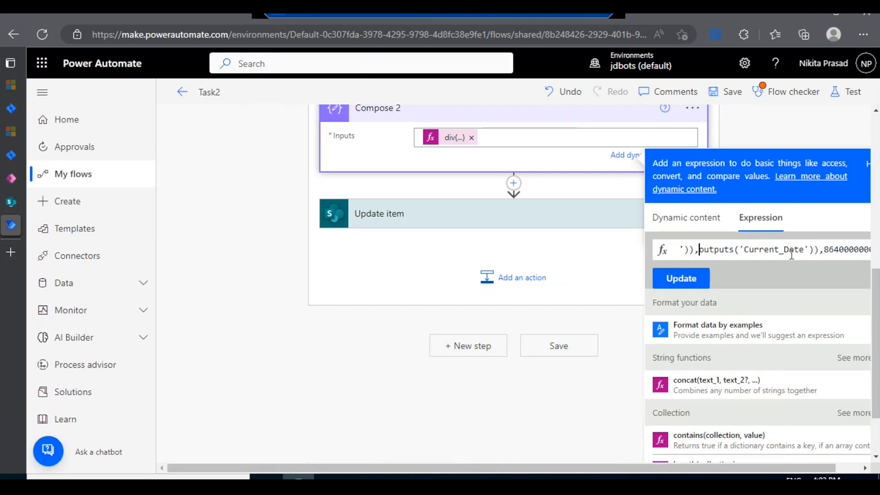
key(Left)
key(Left)
key(Left)
key(Left)
key(Left)
key(Left)
key(Left)
key(Left)
key(Left)
key(Left)
key(Left)
key(Left)
key(Left)
key(Left)
key(Left)
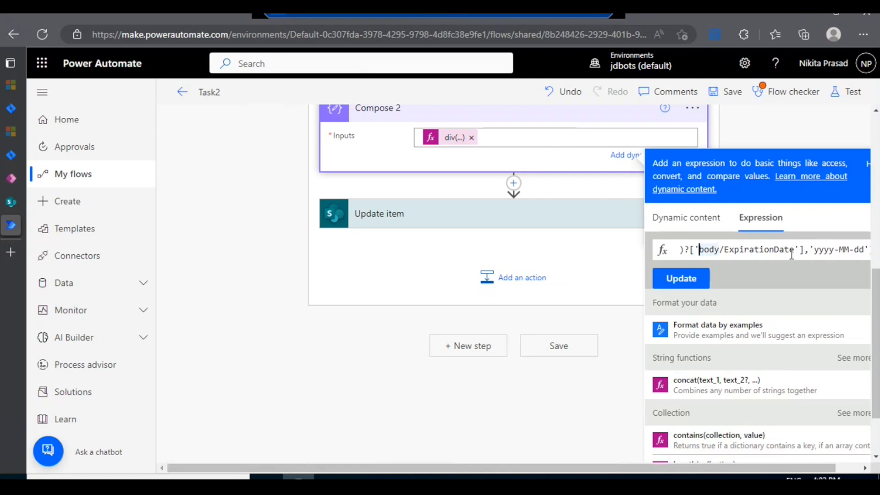
Step: Copy the whole Compose 2 expression and paste it in Notepad two lines below the existing expression
key(ctrl+a)
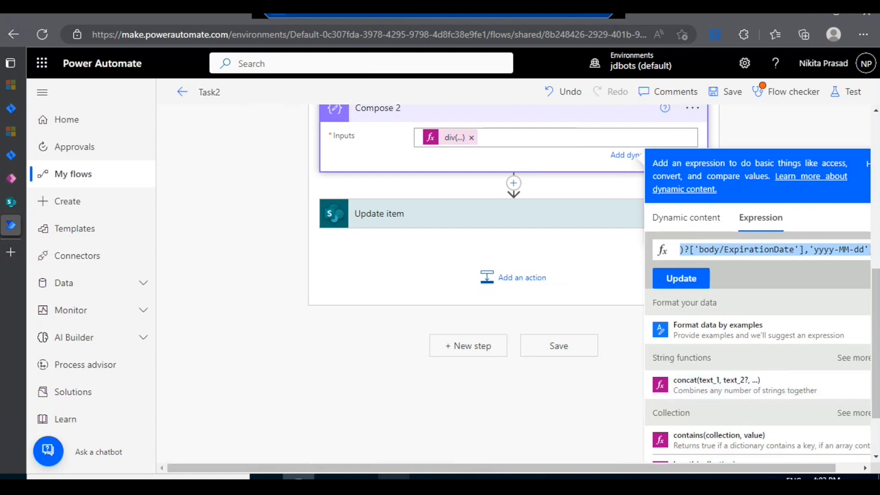
click(393, 481)
click(422, 197)
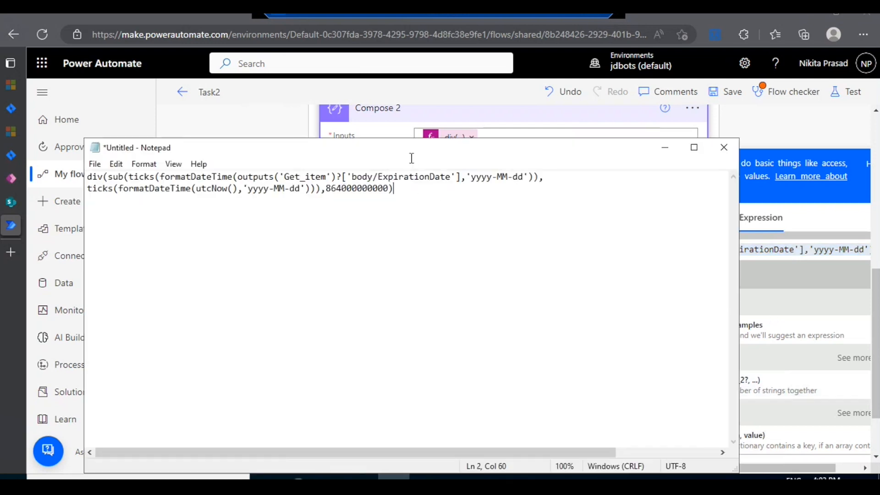
key(Return)
key(Return)
key(ctrl+v)
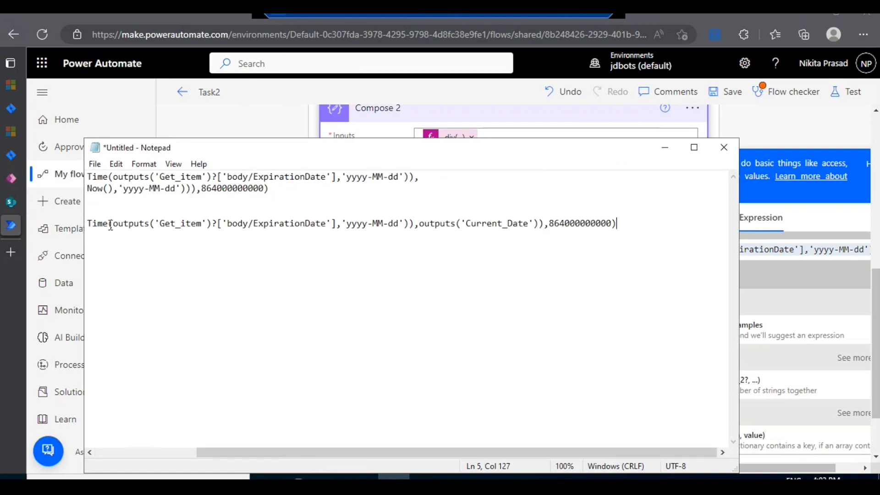
Step: Break the pasted expression onto a new line before outputs('Current_Date') and select the whole expression for review
drag(351, 444, 131, 453)
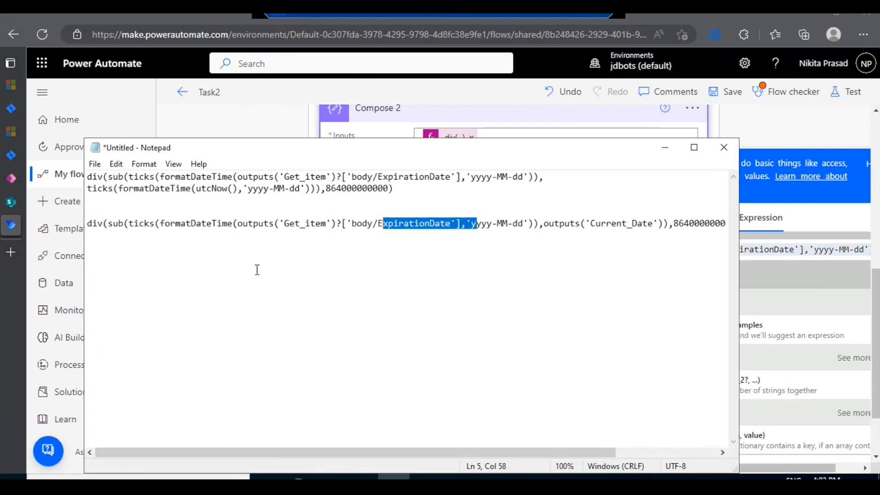
click(543, 224)
key(Return)
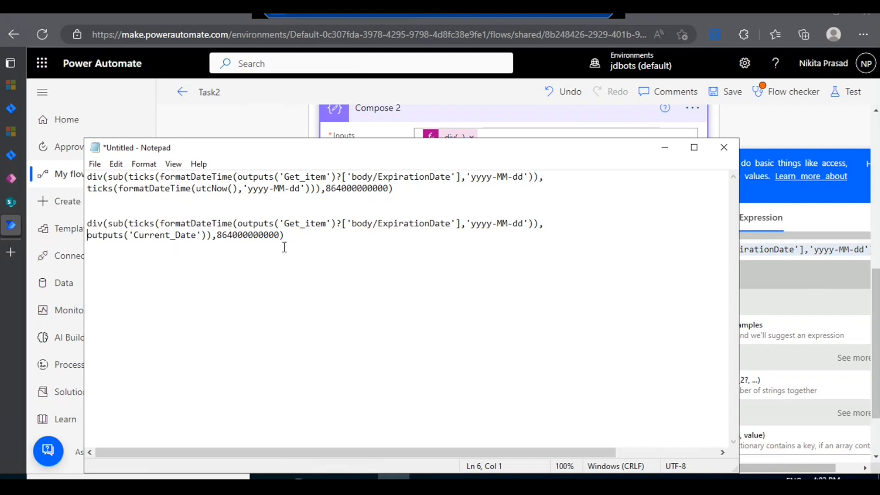
drag(289, 236, 84, 221)
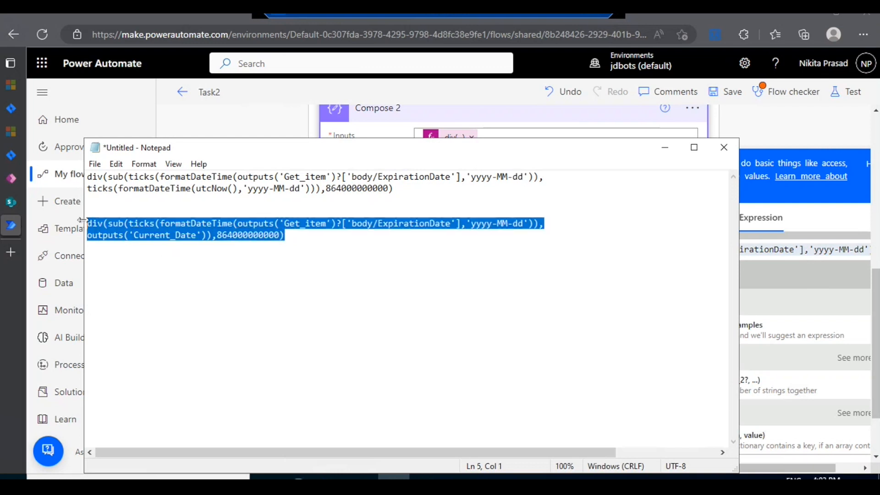
Step: Minimize Notepad to return to Power Automate, and collapse the Compose 2 action
click(665, 147)
click(617, 192)
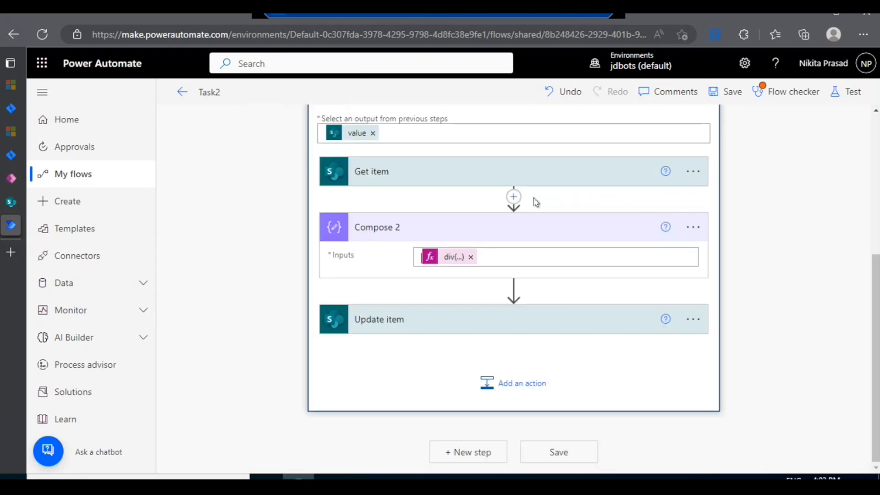
click(495, 221)
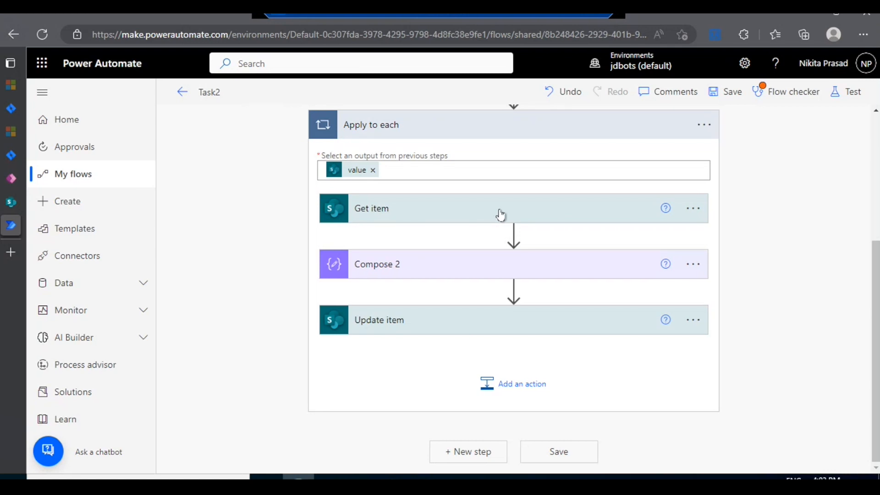
Step: Expand the Update item action and review its field mappings, checking the Compose 2 input that feeds Days Until Expiration
click(442, 331)
scroll(442, 330, down, 4)
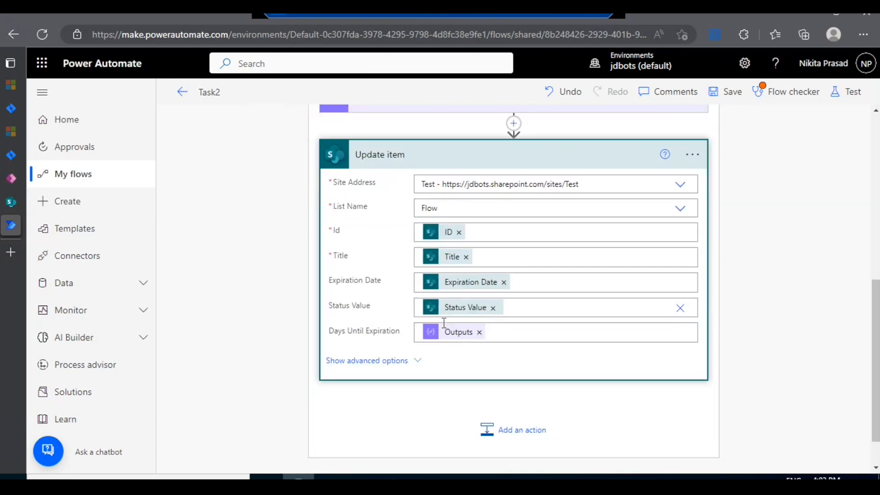
click(418, 115)
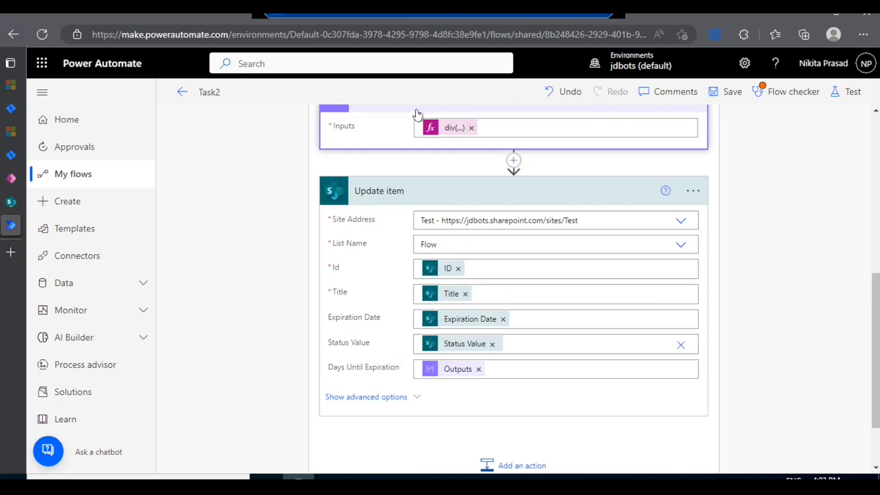
click(444, 115)
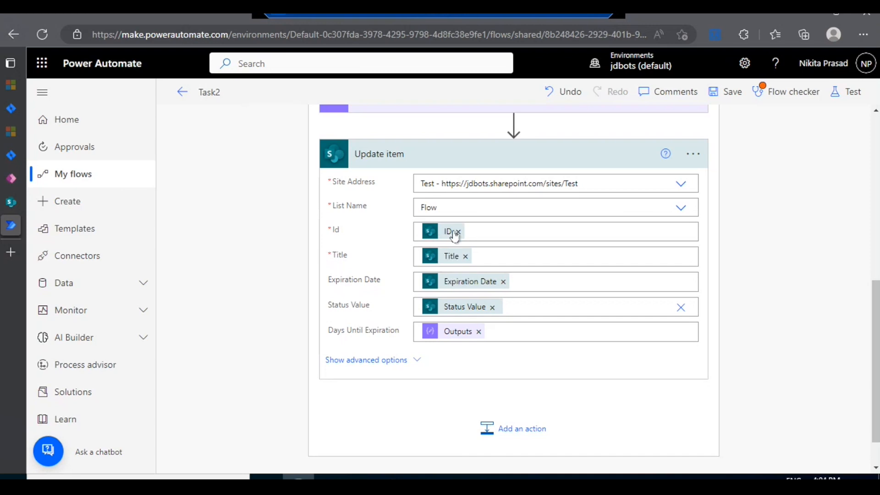
mouse_move(456, 265)
Step: Save the Task2 flow, close the flow checker results, and run a manual test of the flow
click(738, 93)
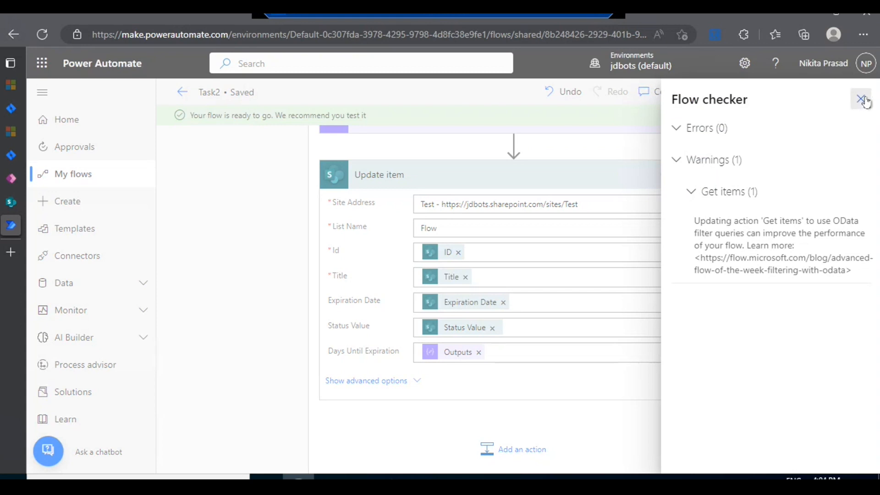
click(851, 100)
click(846, 96)
click(679, 122)
click(700, 453)
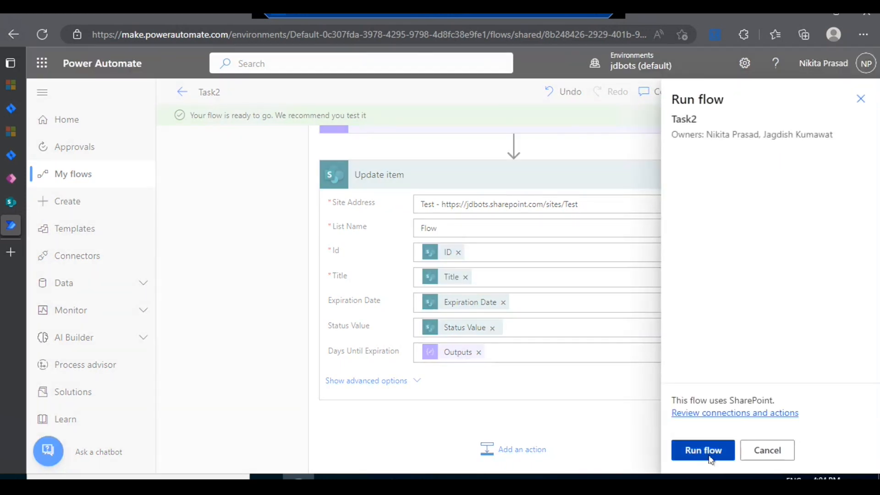
click(710, 458)
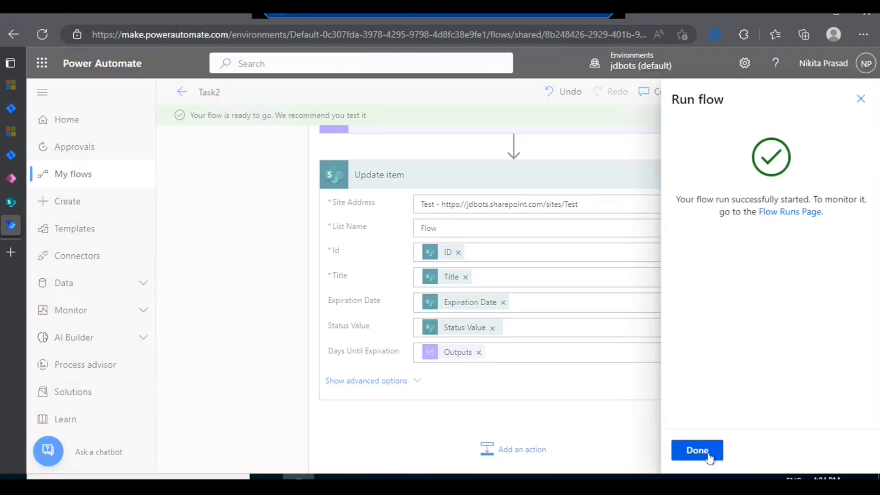
click(697, 451)
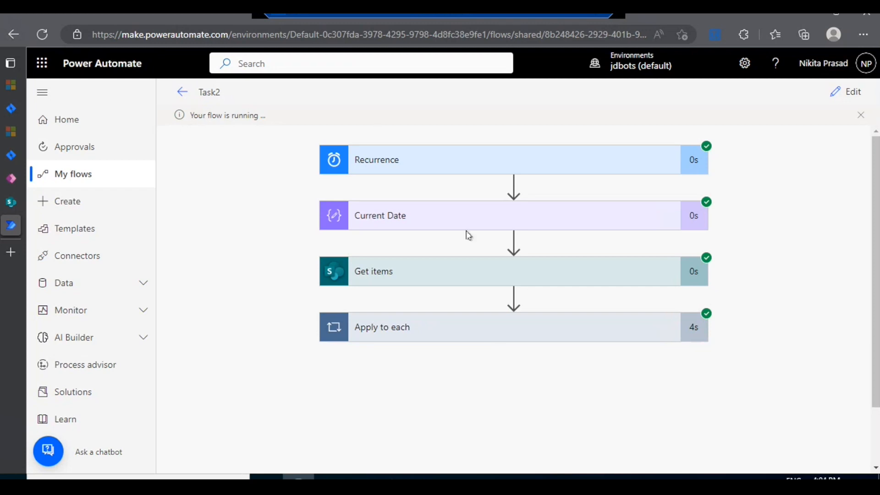
Step: Expand Apply to each in the run results and examine the Update item inputs for the first iteration
click(480, 328)
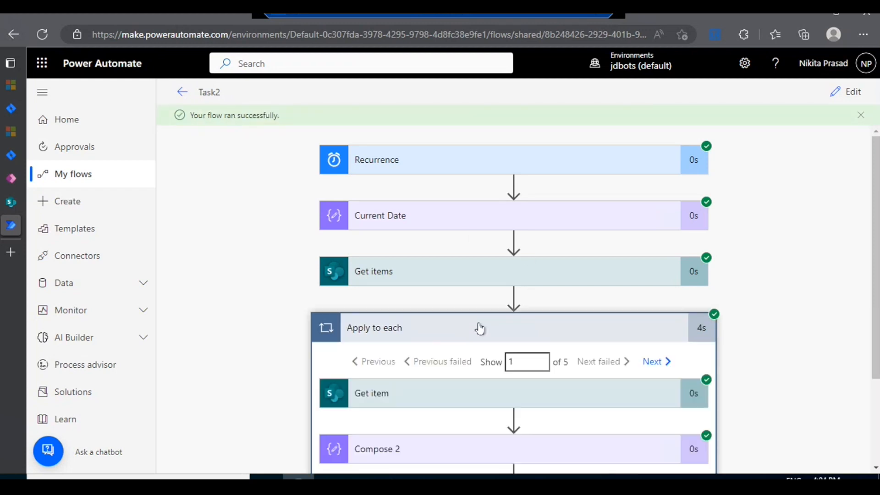
scroll(480, 326, down, 3)
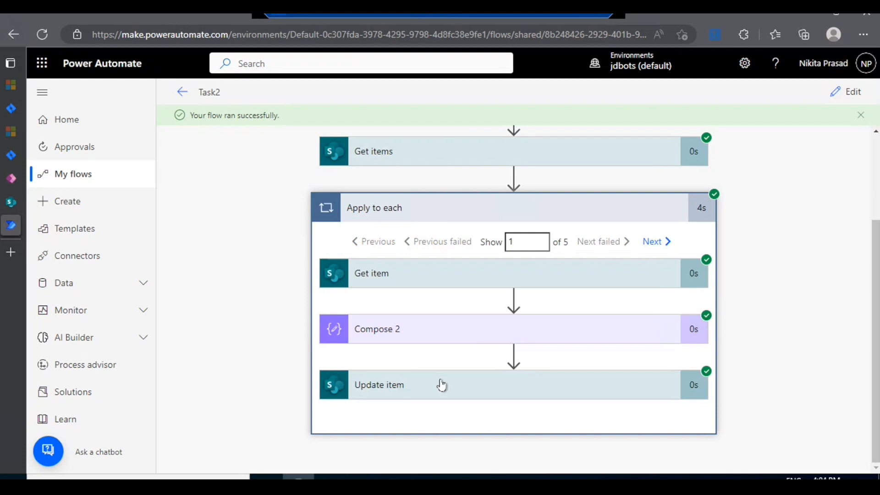
click(442, 385)
scroll(442, 384, down, 7)
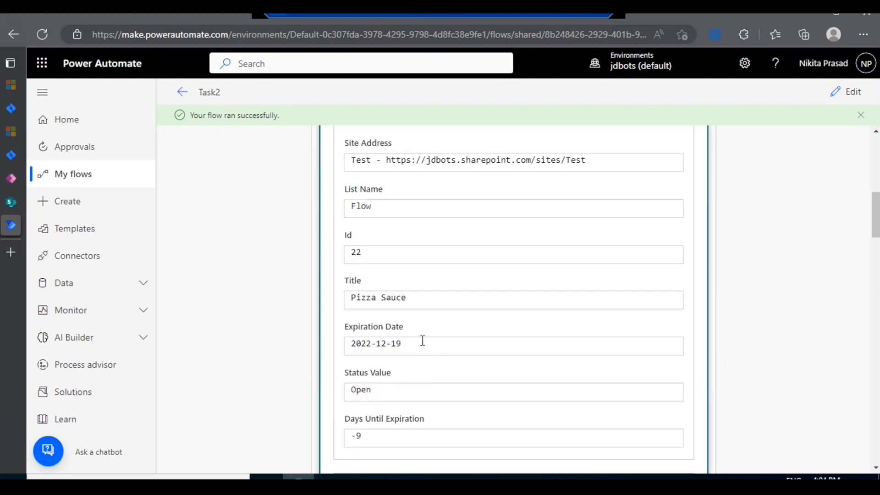
Step: Switch to the SharePoint Flow list, reload it to check the Days Until Expiration column, and return to the Power Automate run
click(7, 203)
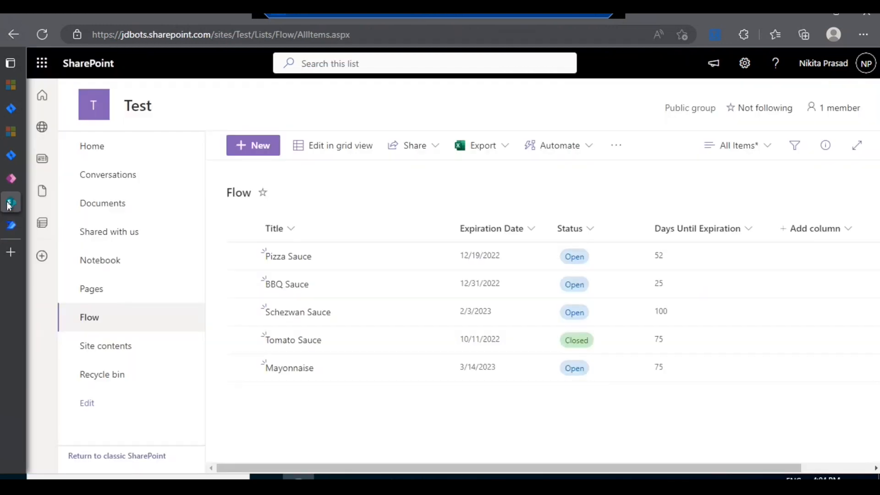
click(42, 34)
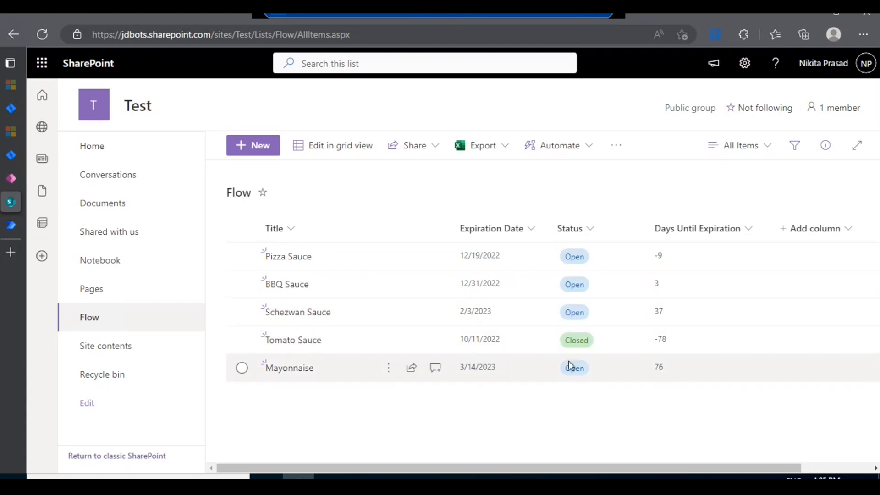
click(15, 230)
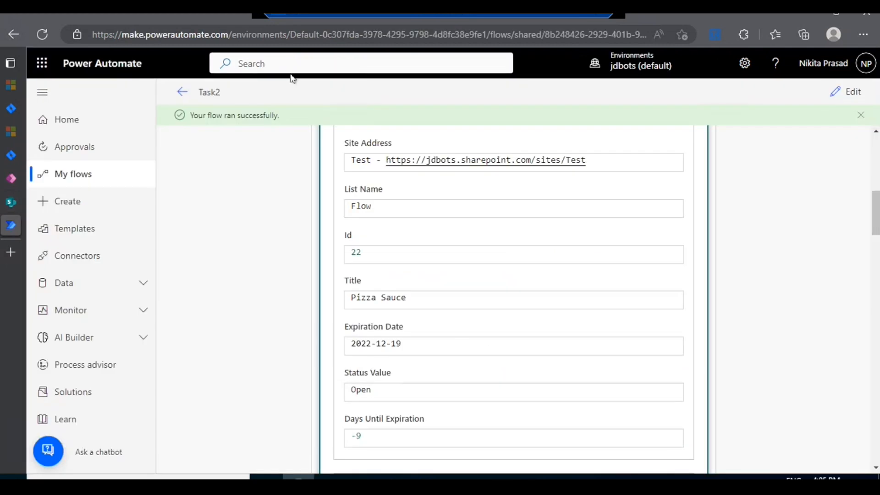